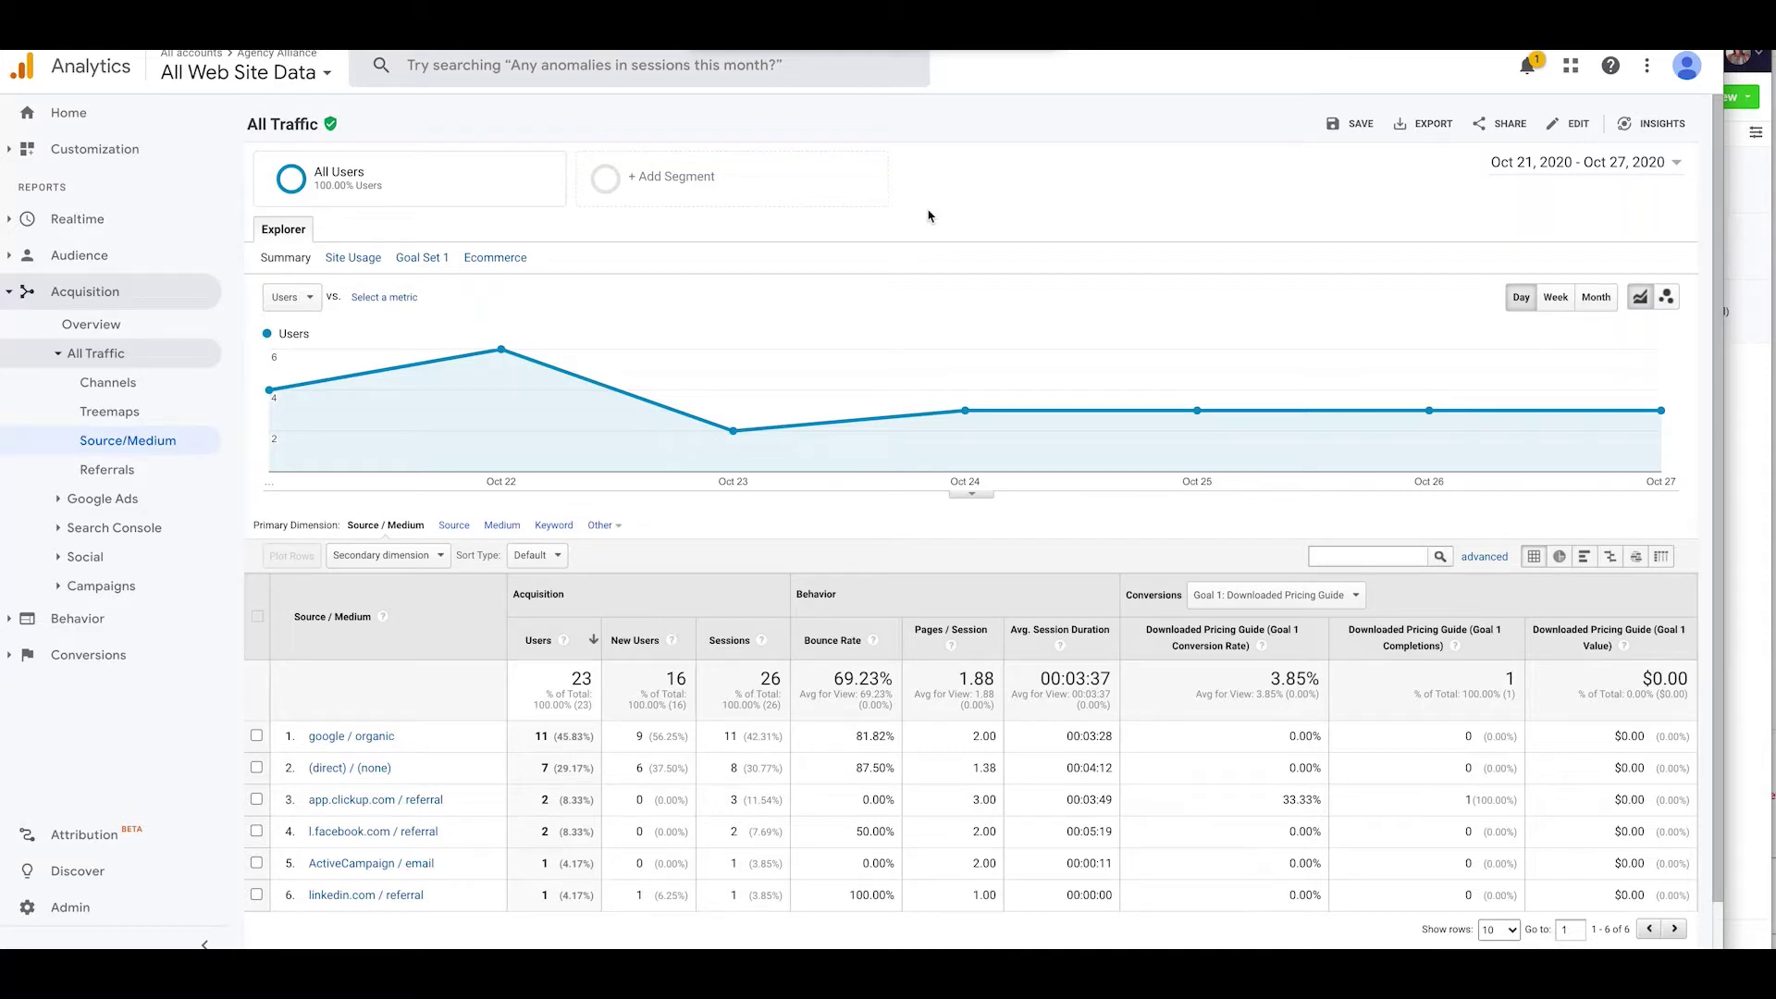
scroll(753, 377, "down", 1)
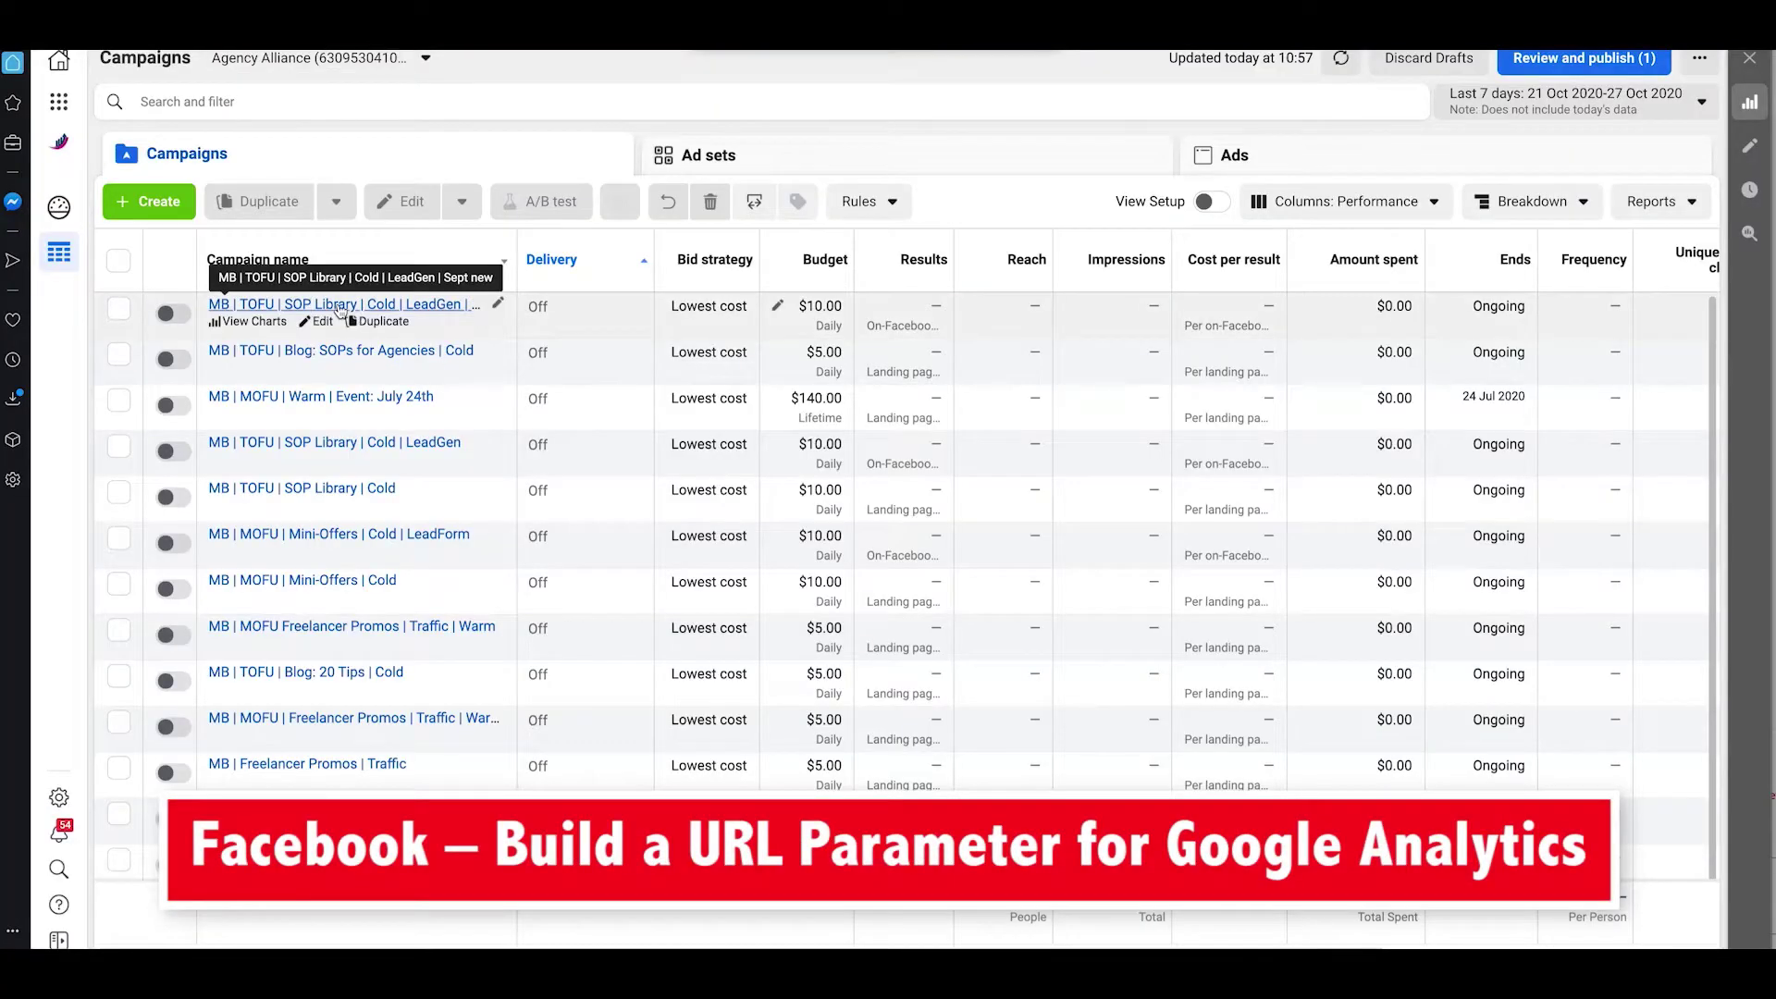
In Facebook Ads Manager, open the ad in the "MB | TOFU | SOP Library | Cold | LeadGen | Sept new" campaign for editing
left_click(339, 305)
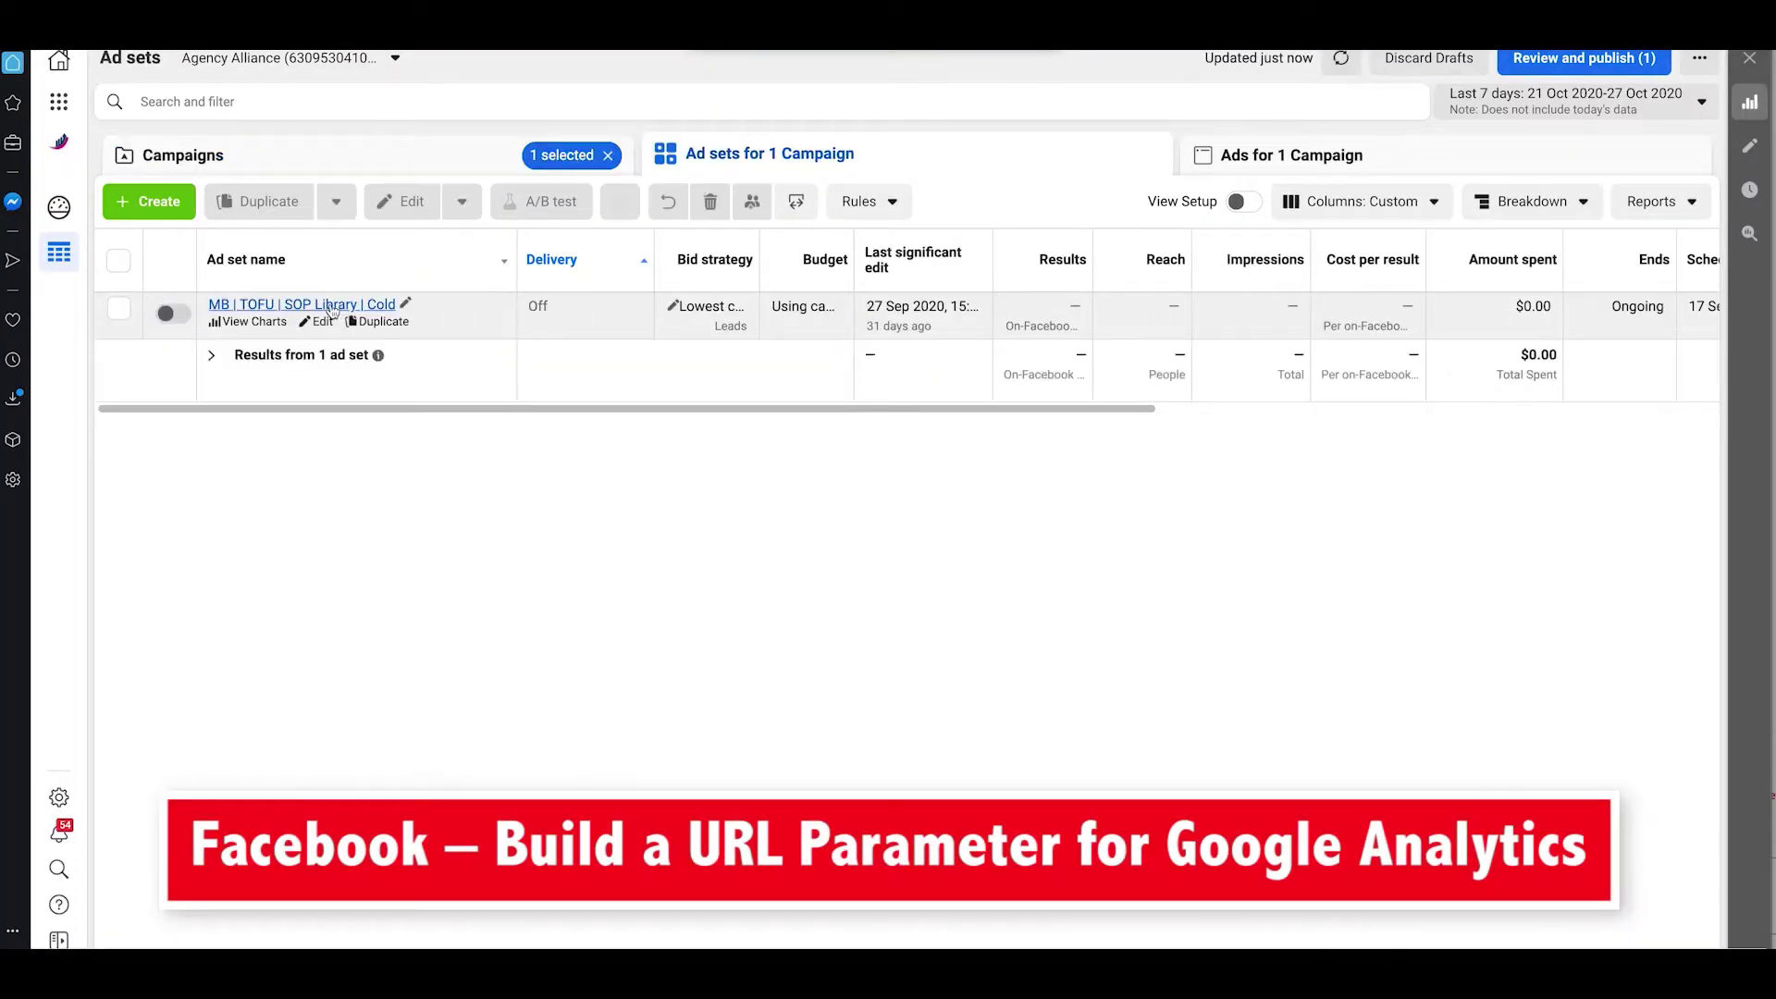
left_click(332, 307)
left_click(373, 324)
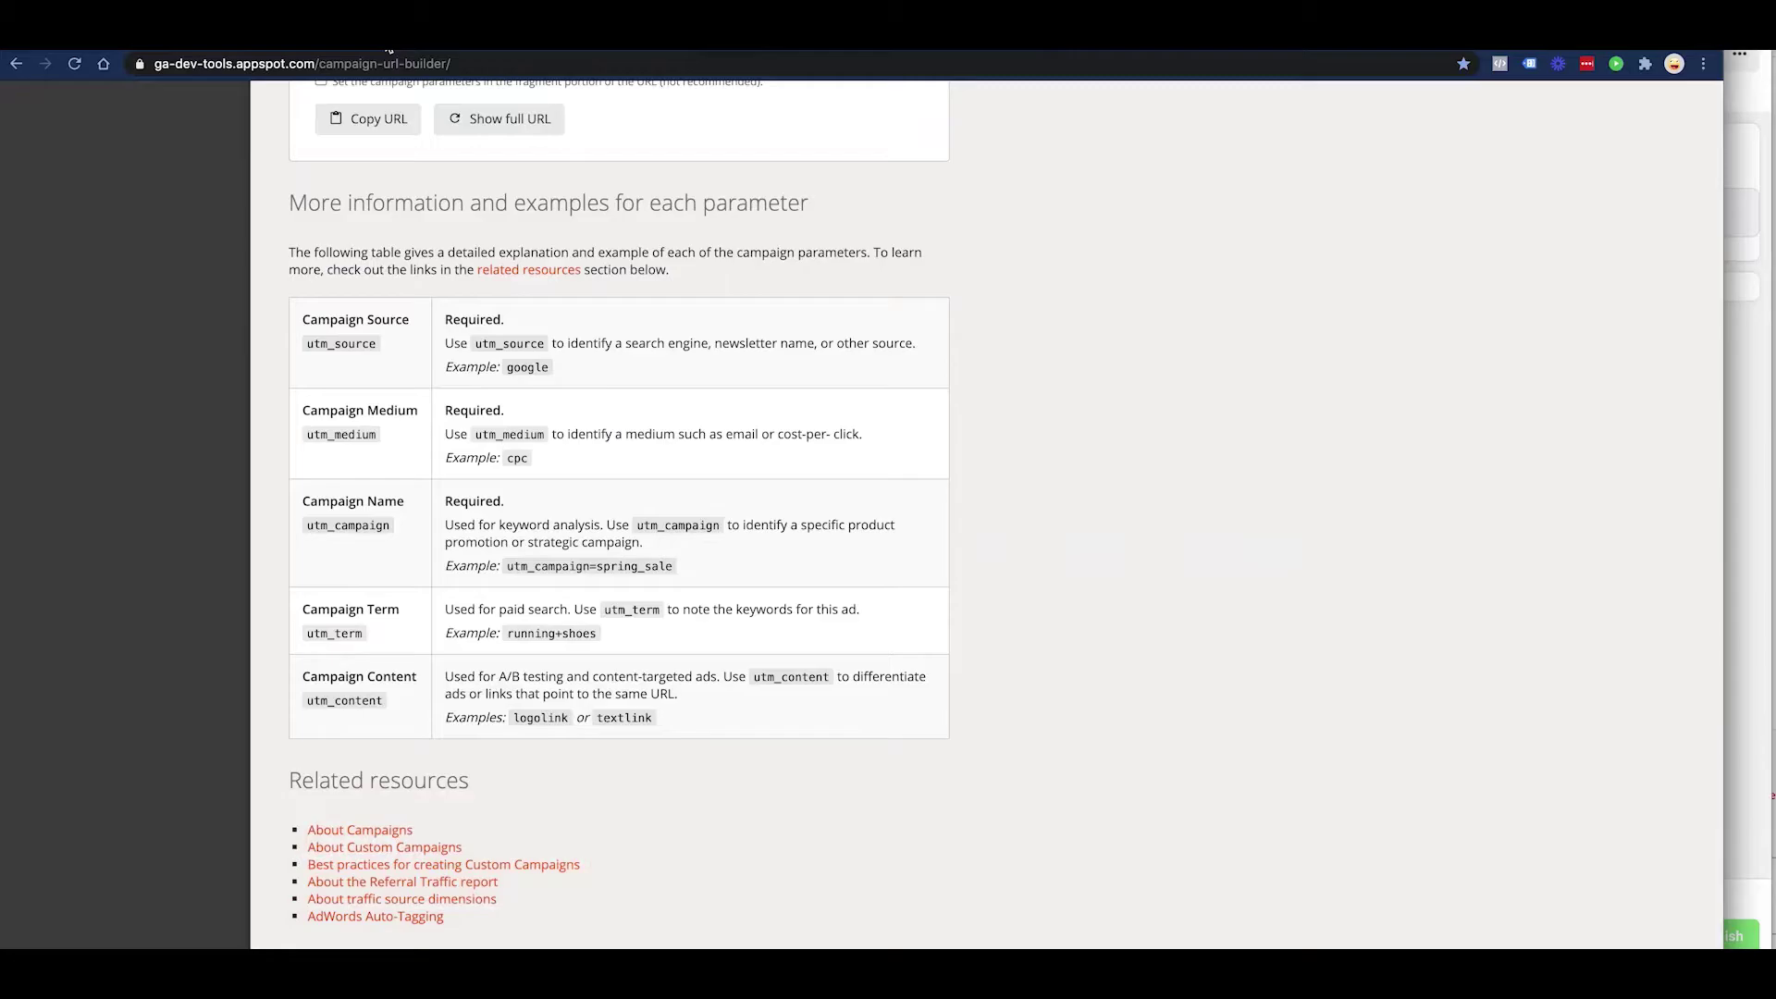
scroll(416, 237, "up", 10)
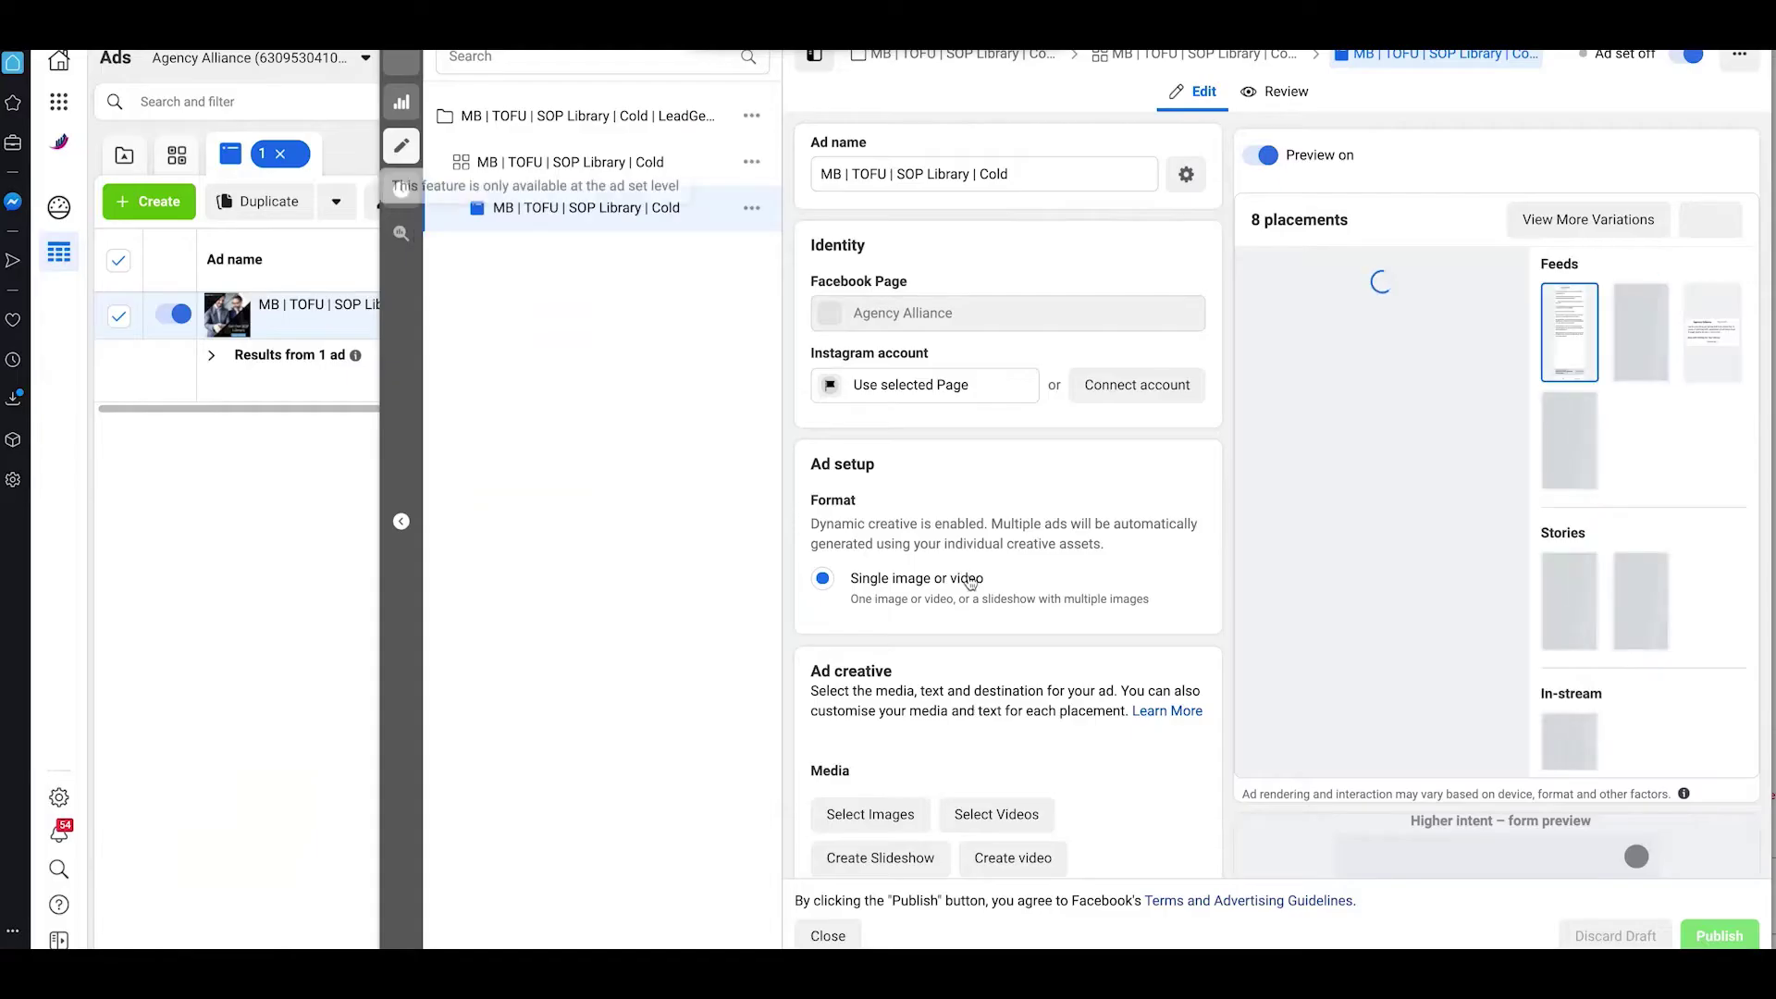
Open the URL parameter builder from the ad's tracking settings
scroll(978, 587, "down", 15)
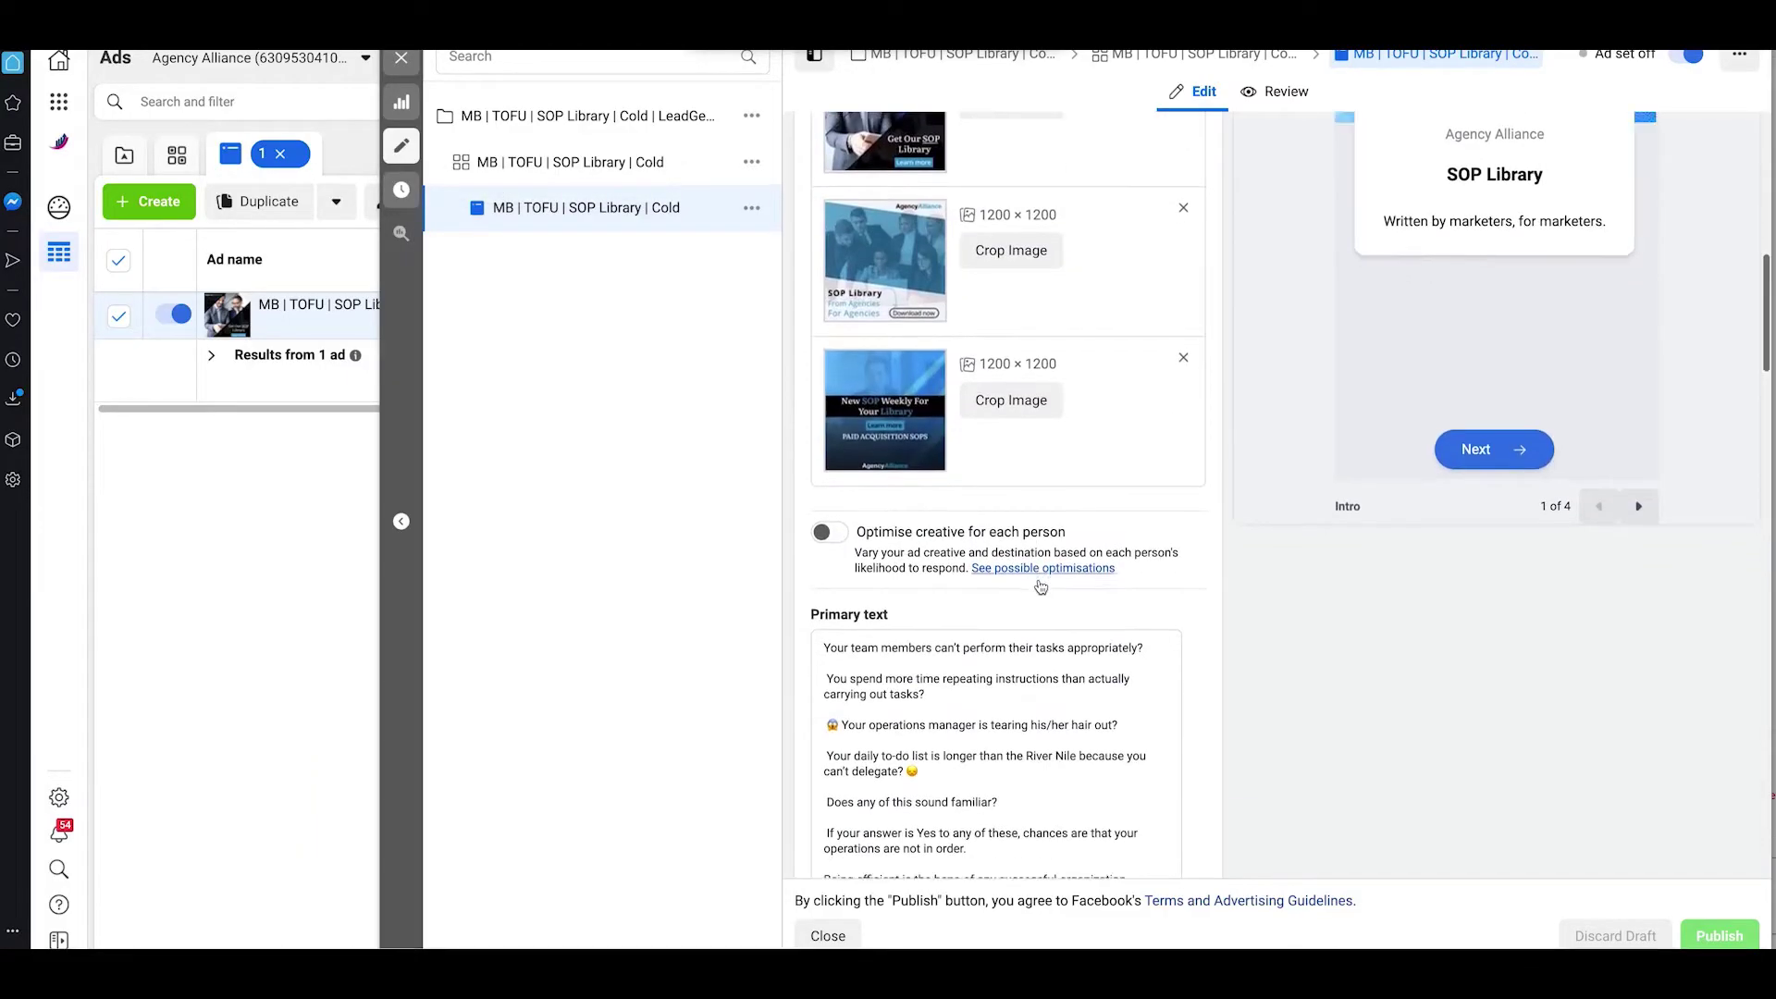
scroll(1041, 587, "down", 10)
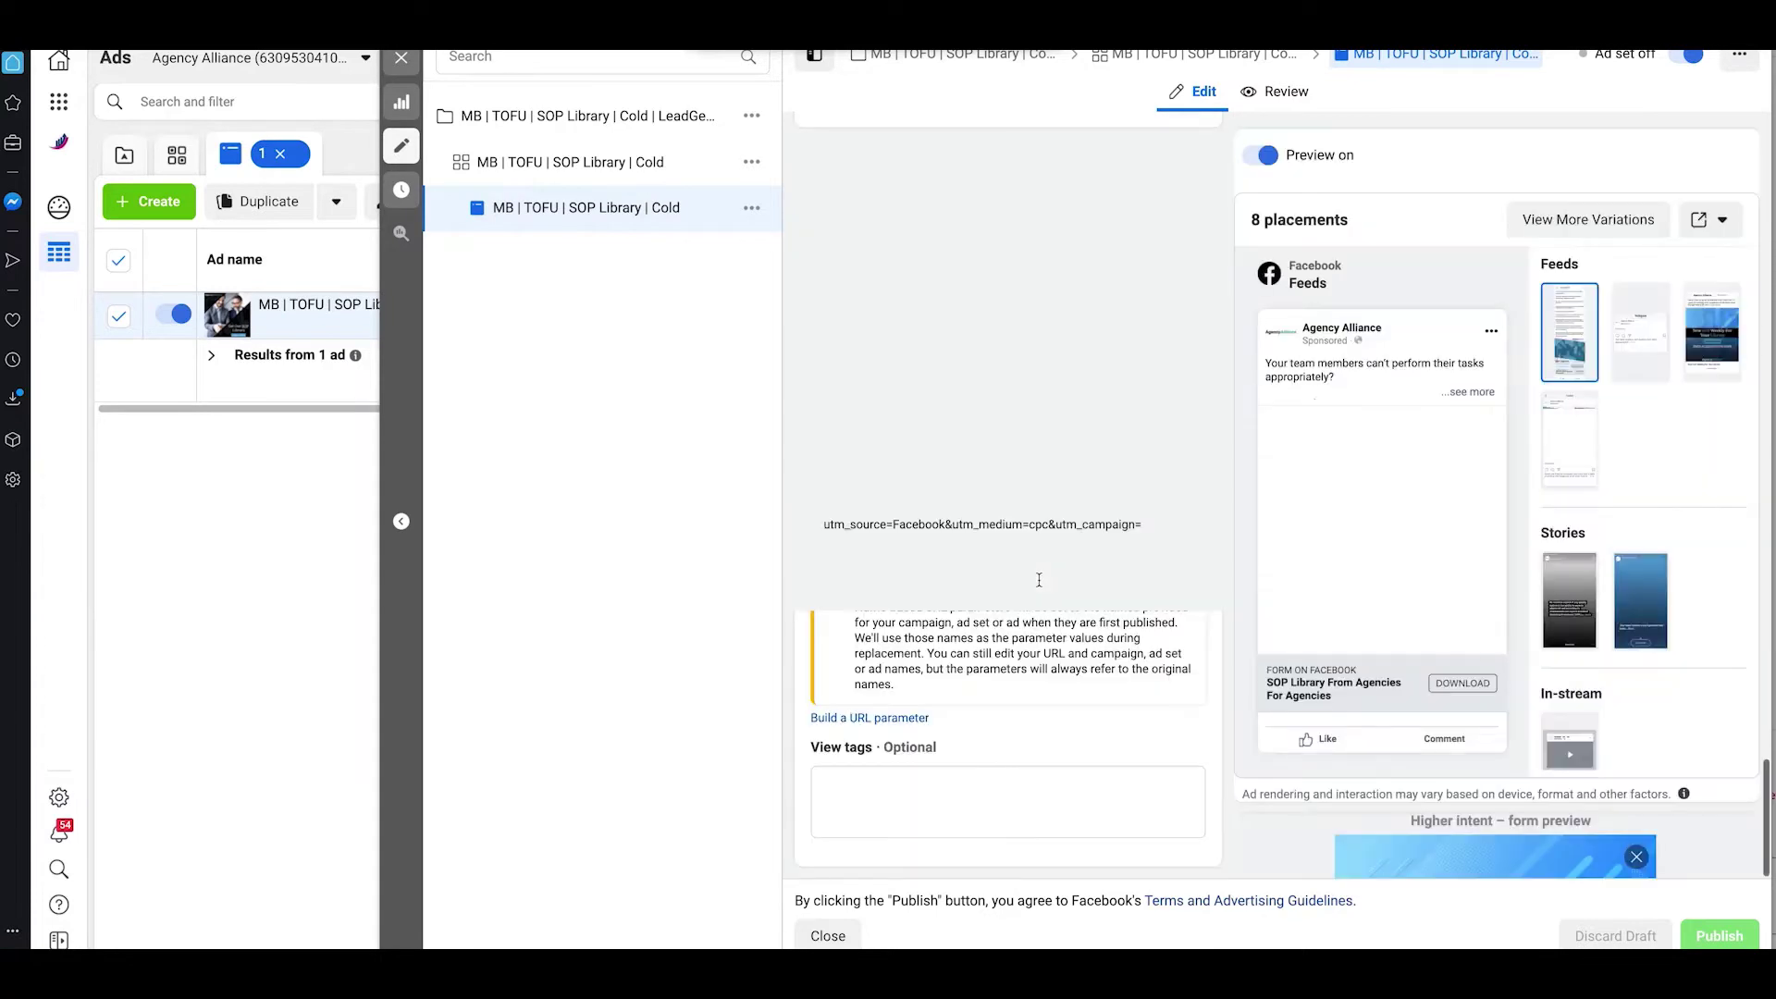
left_click(867, 719)
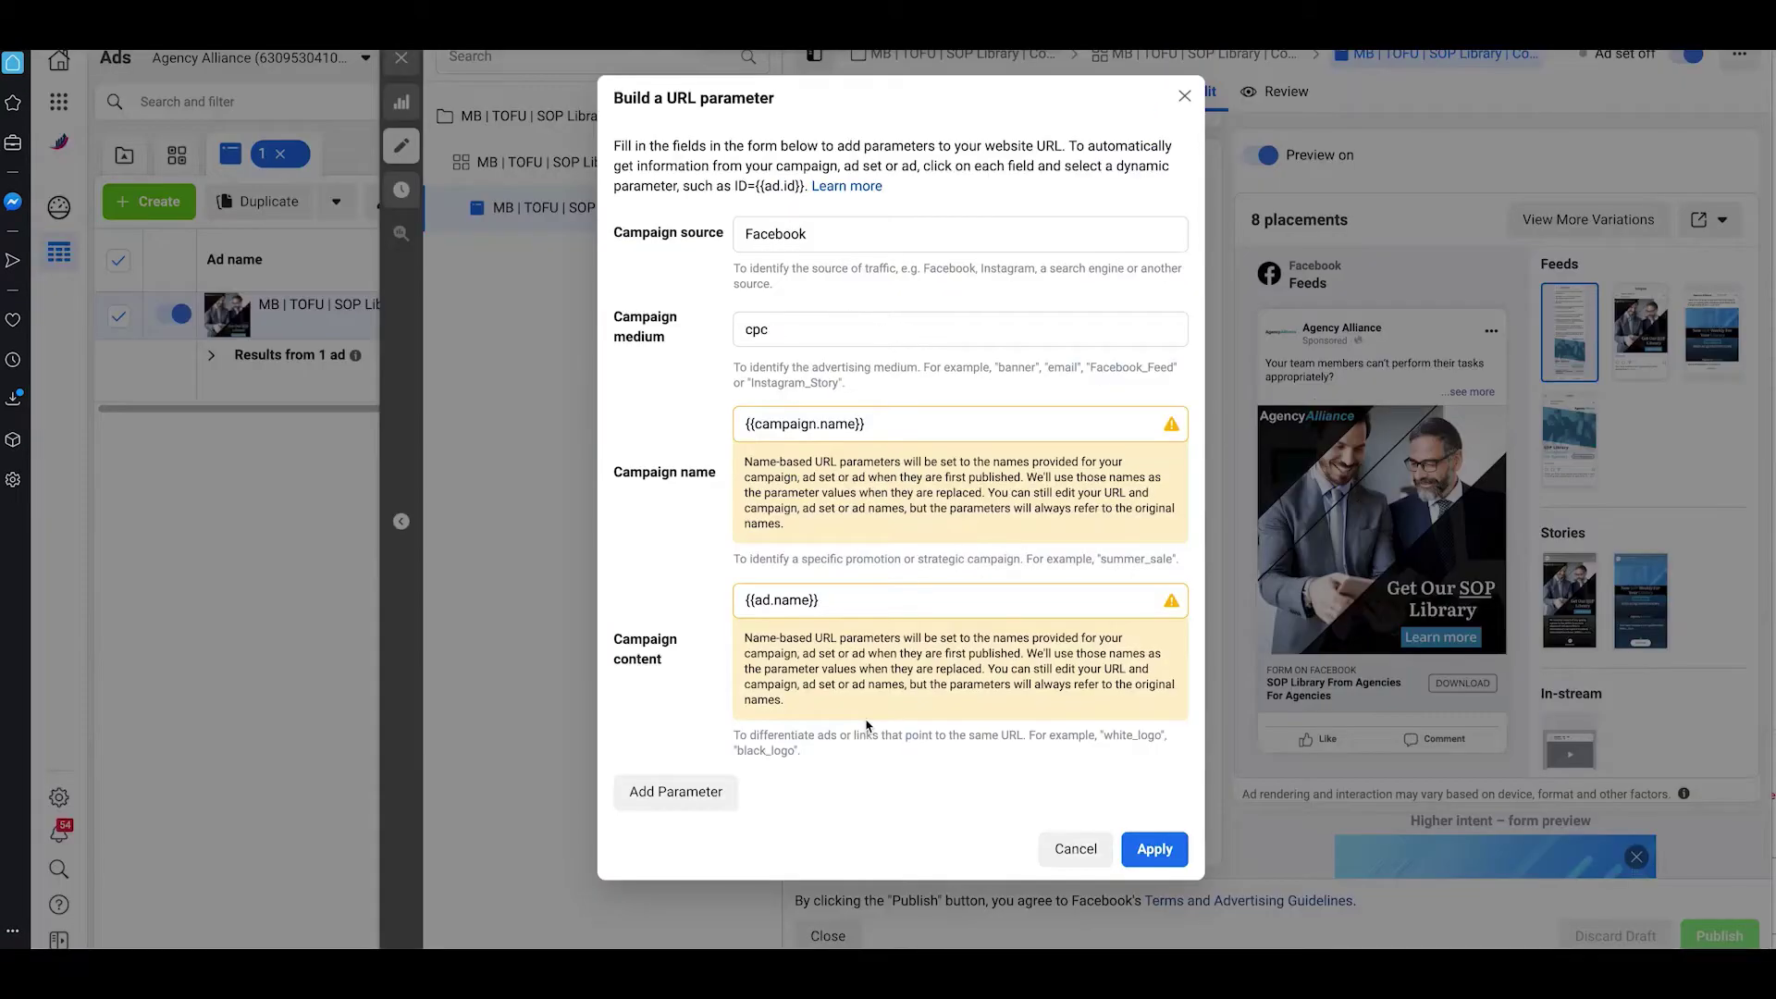
Set the campaign source to "facebook" in all lowercase
left_click(753, 233)
key("BackSpace")
type("f")
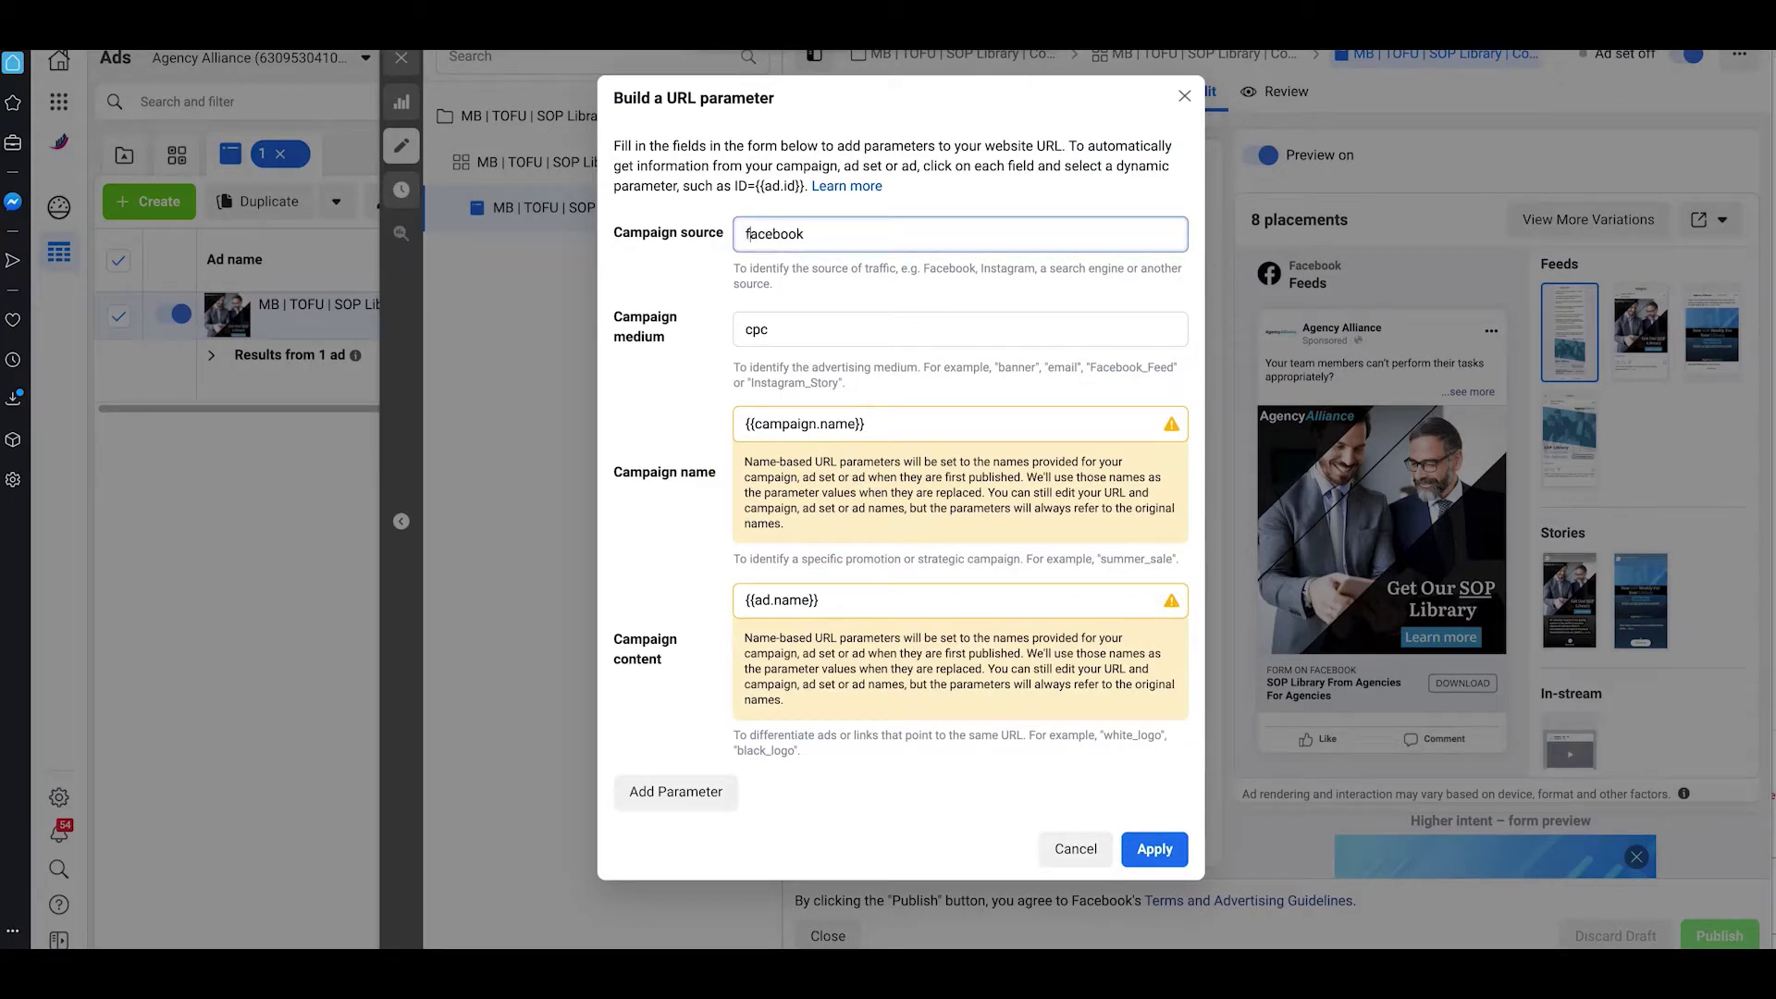
left_click(682, 314)
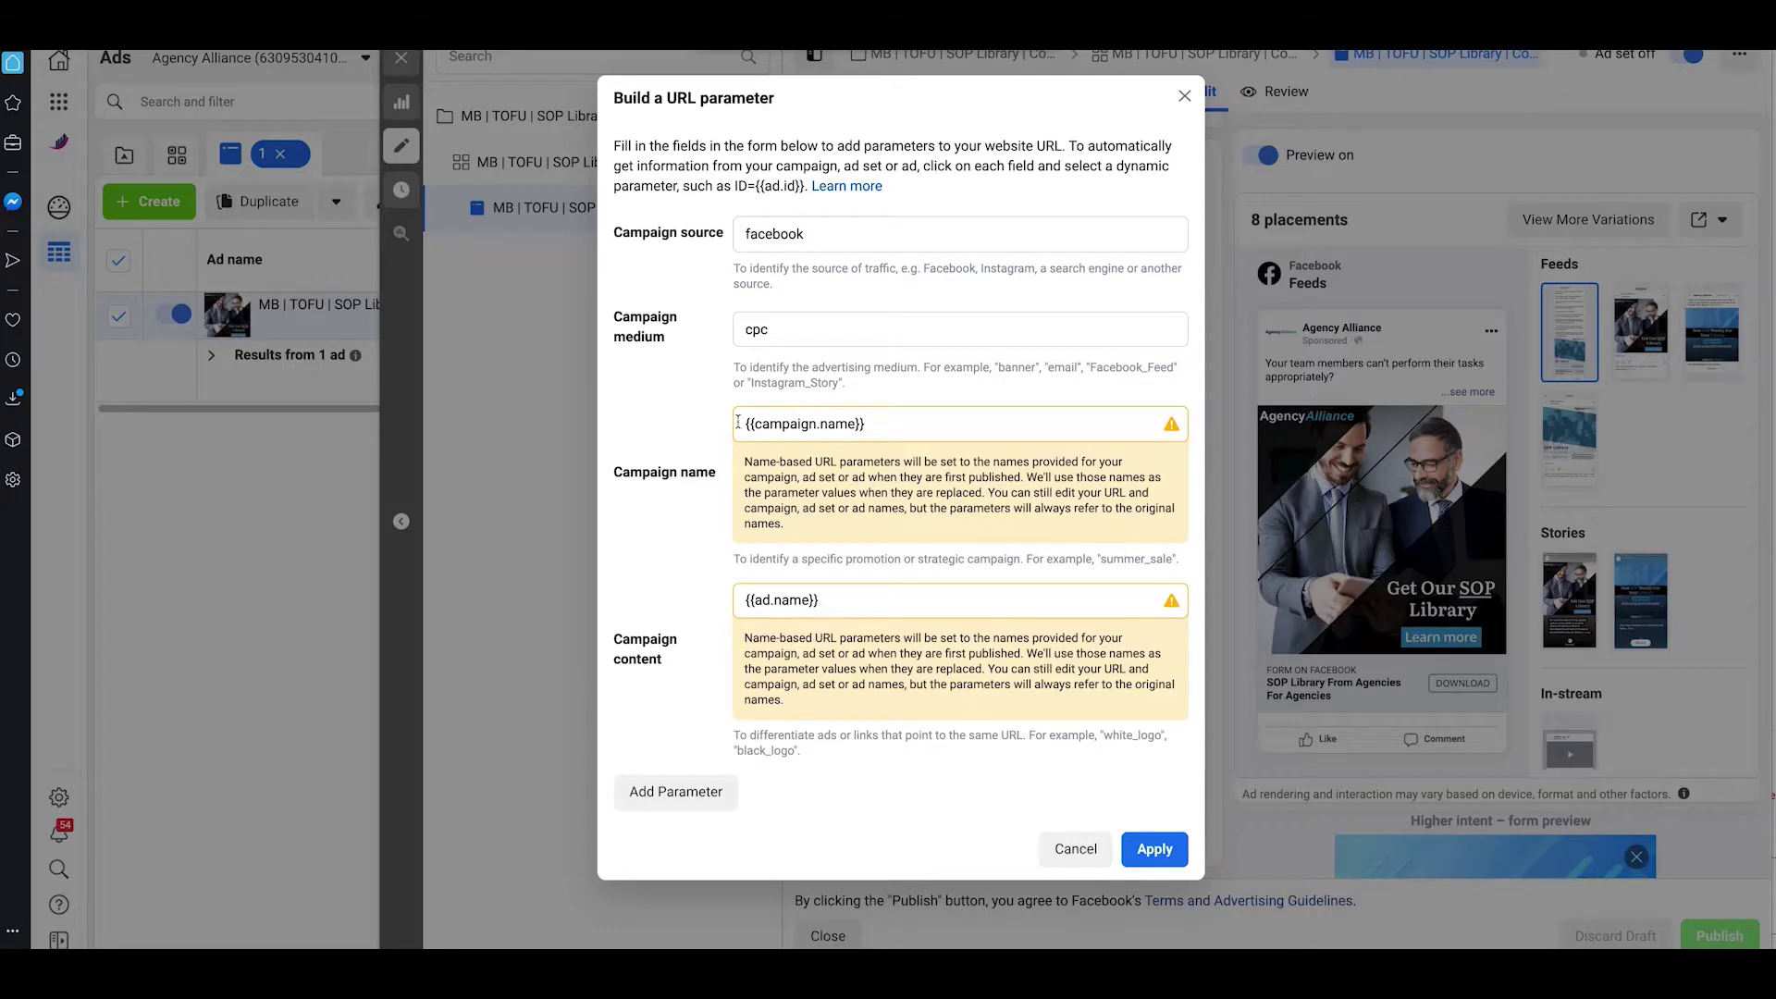
Clear the dynamic parameter from the campaign content value, leaving it empty
left_click(930, 603)
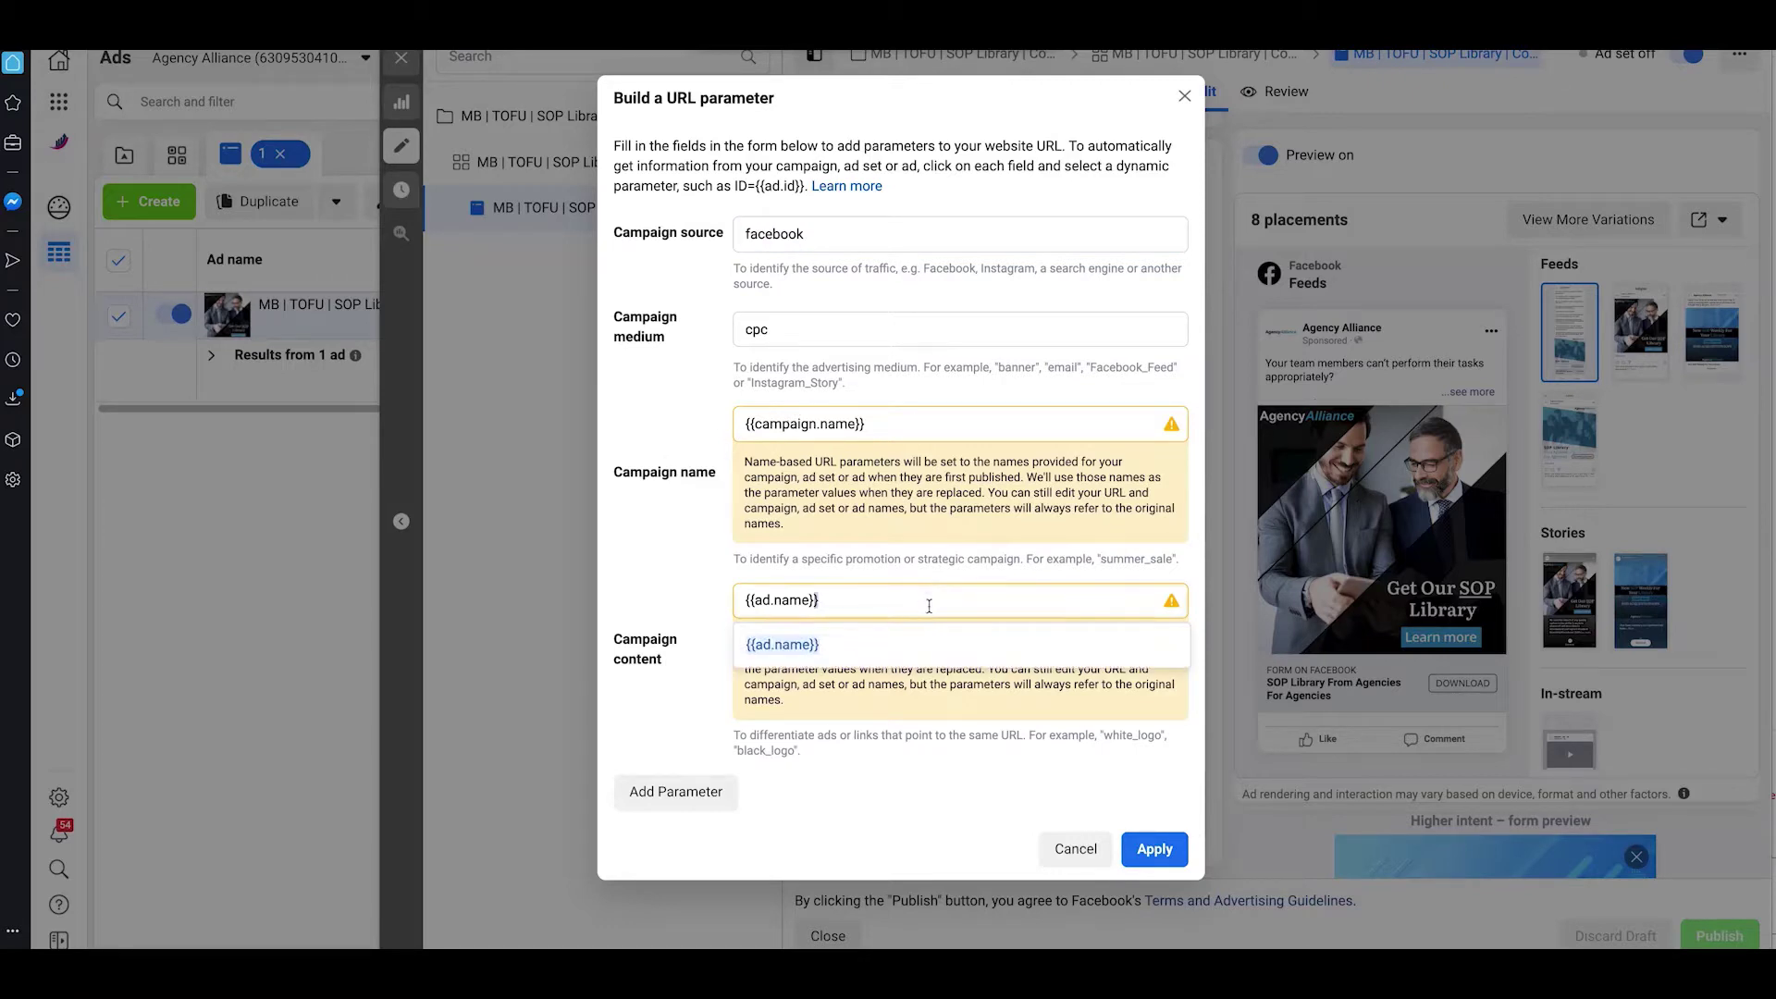
key("ctrl+a")
key("BackSpace")
left_click(703, 528)
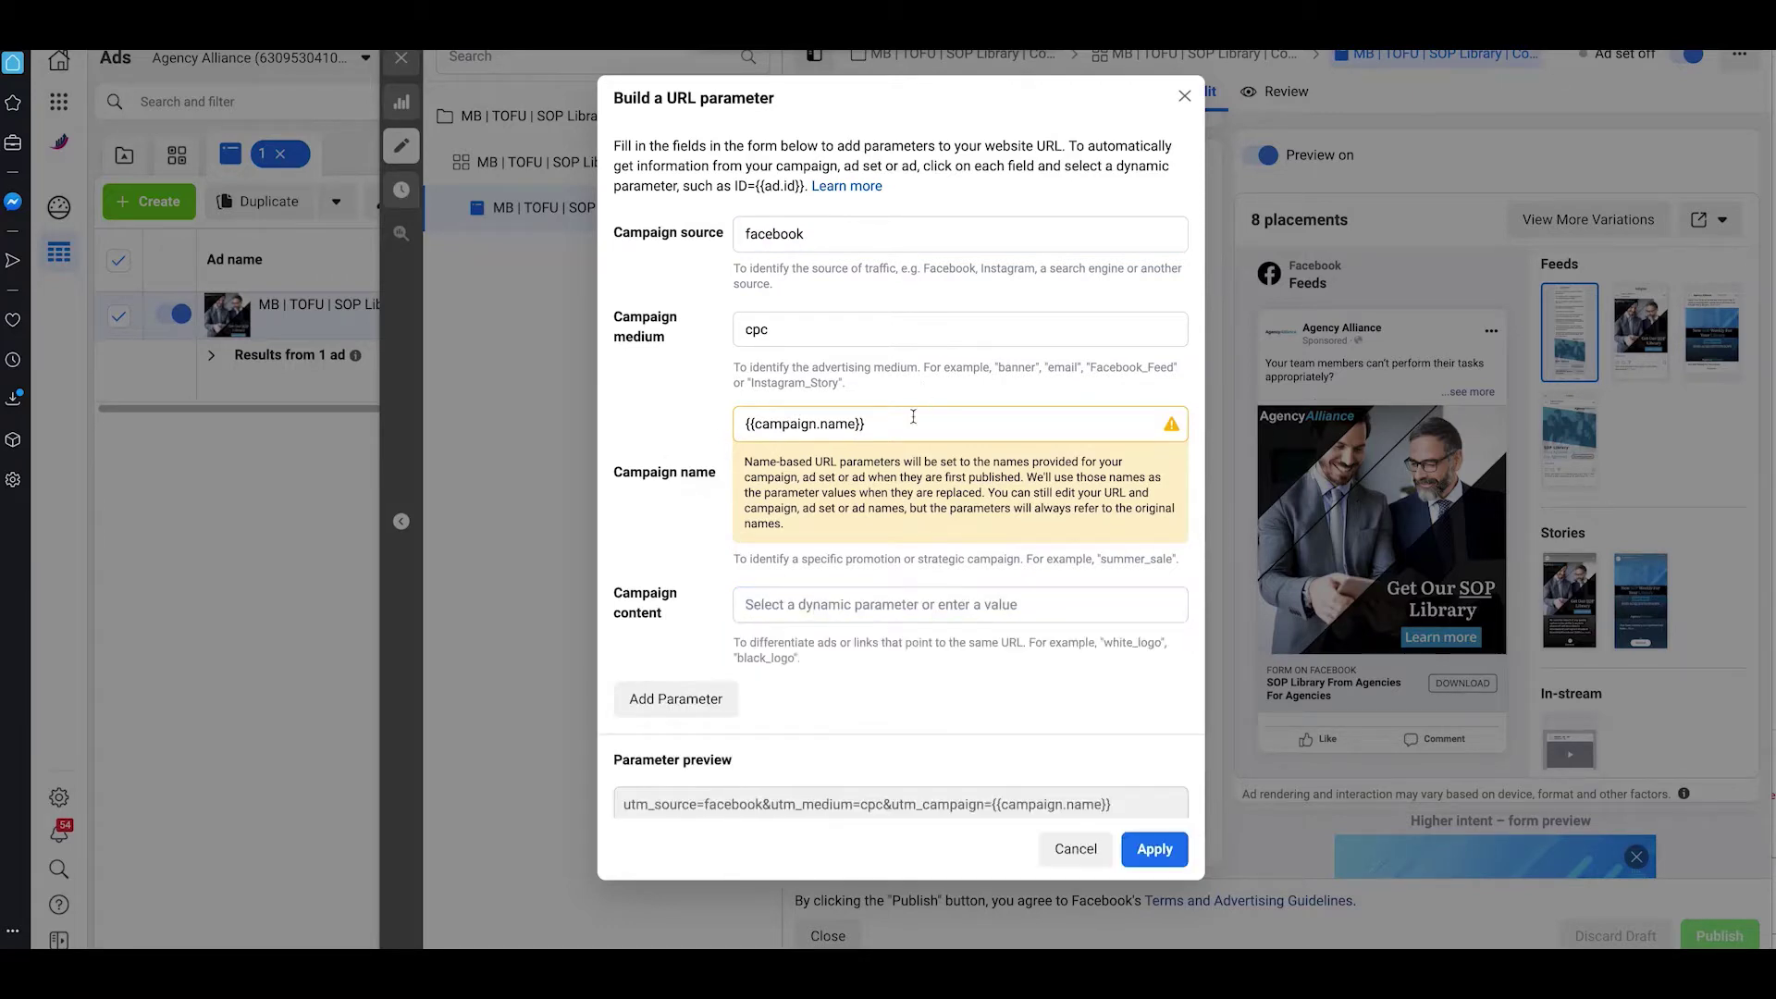
Clear the campaign name value and review the dynamic parameters offered for it
left_click(904, 427)
key("ctrl+a")
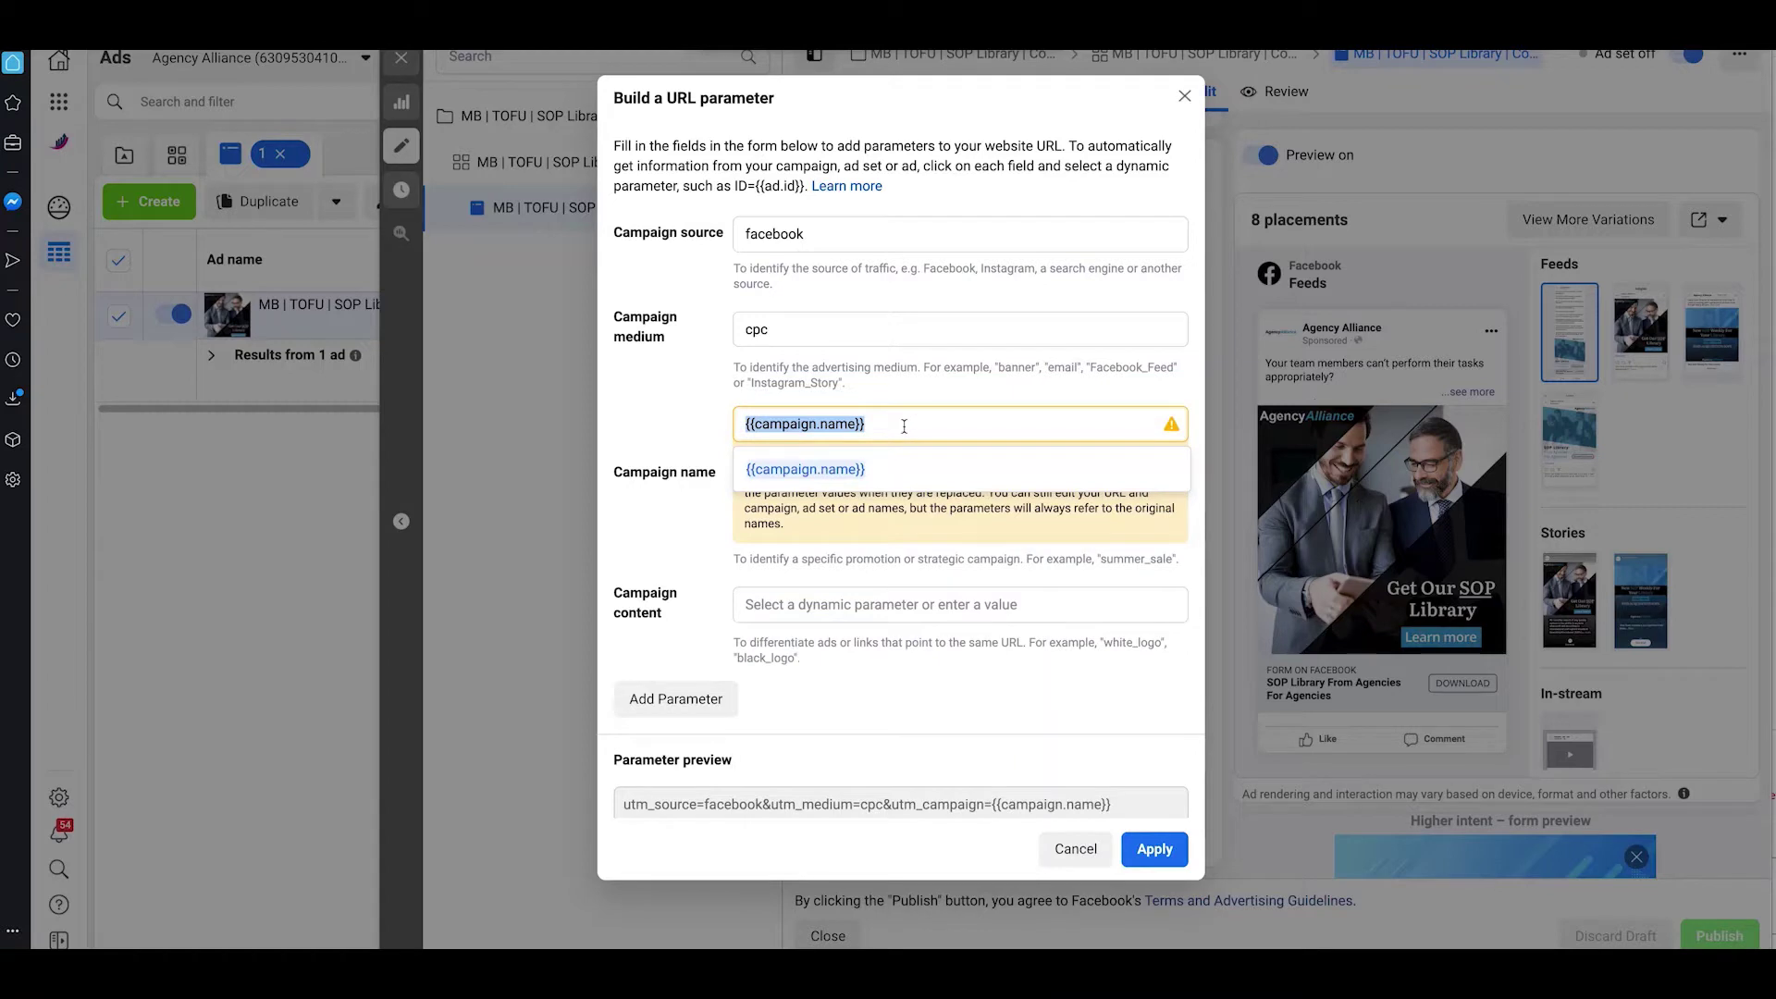
key("BackSpace")
scroll(972, 653, "down", 1)
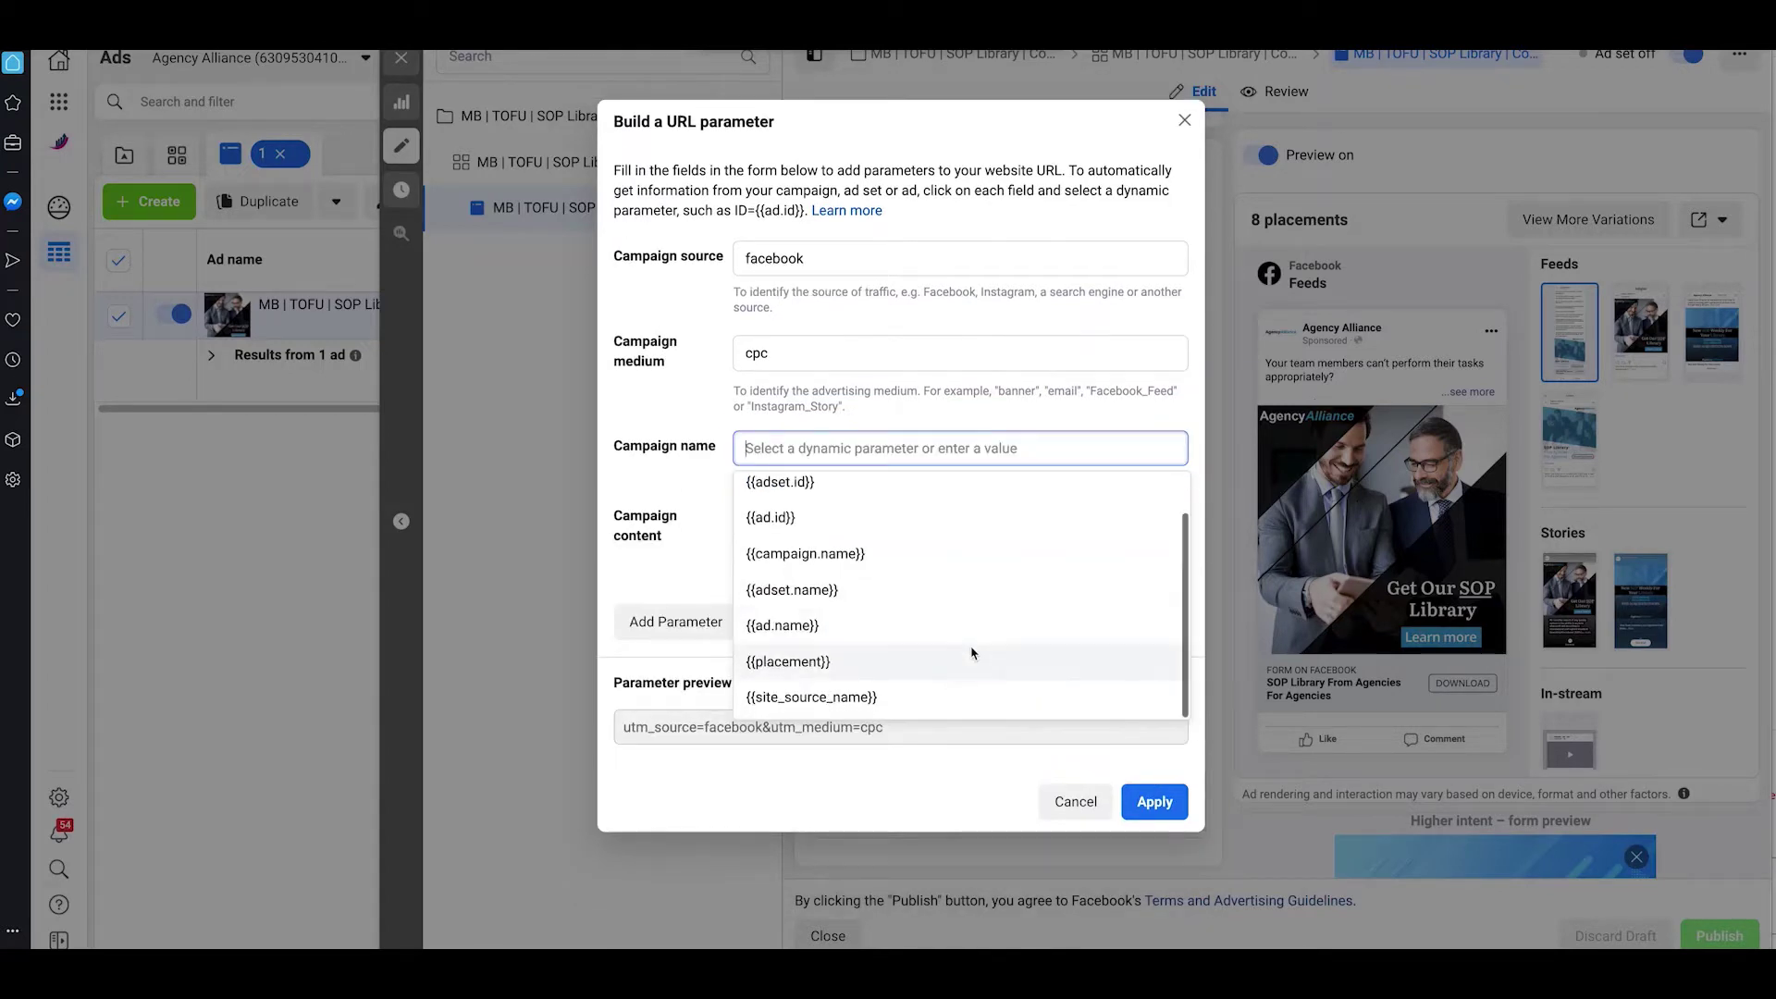
scroll(971, 650, "up", 1)
scroll(970, 652, "down", 1)
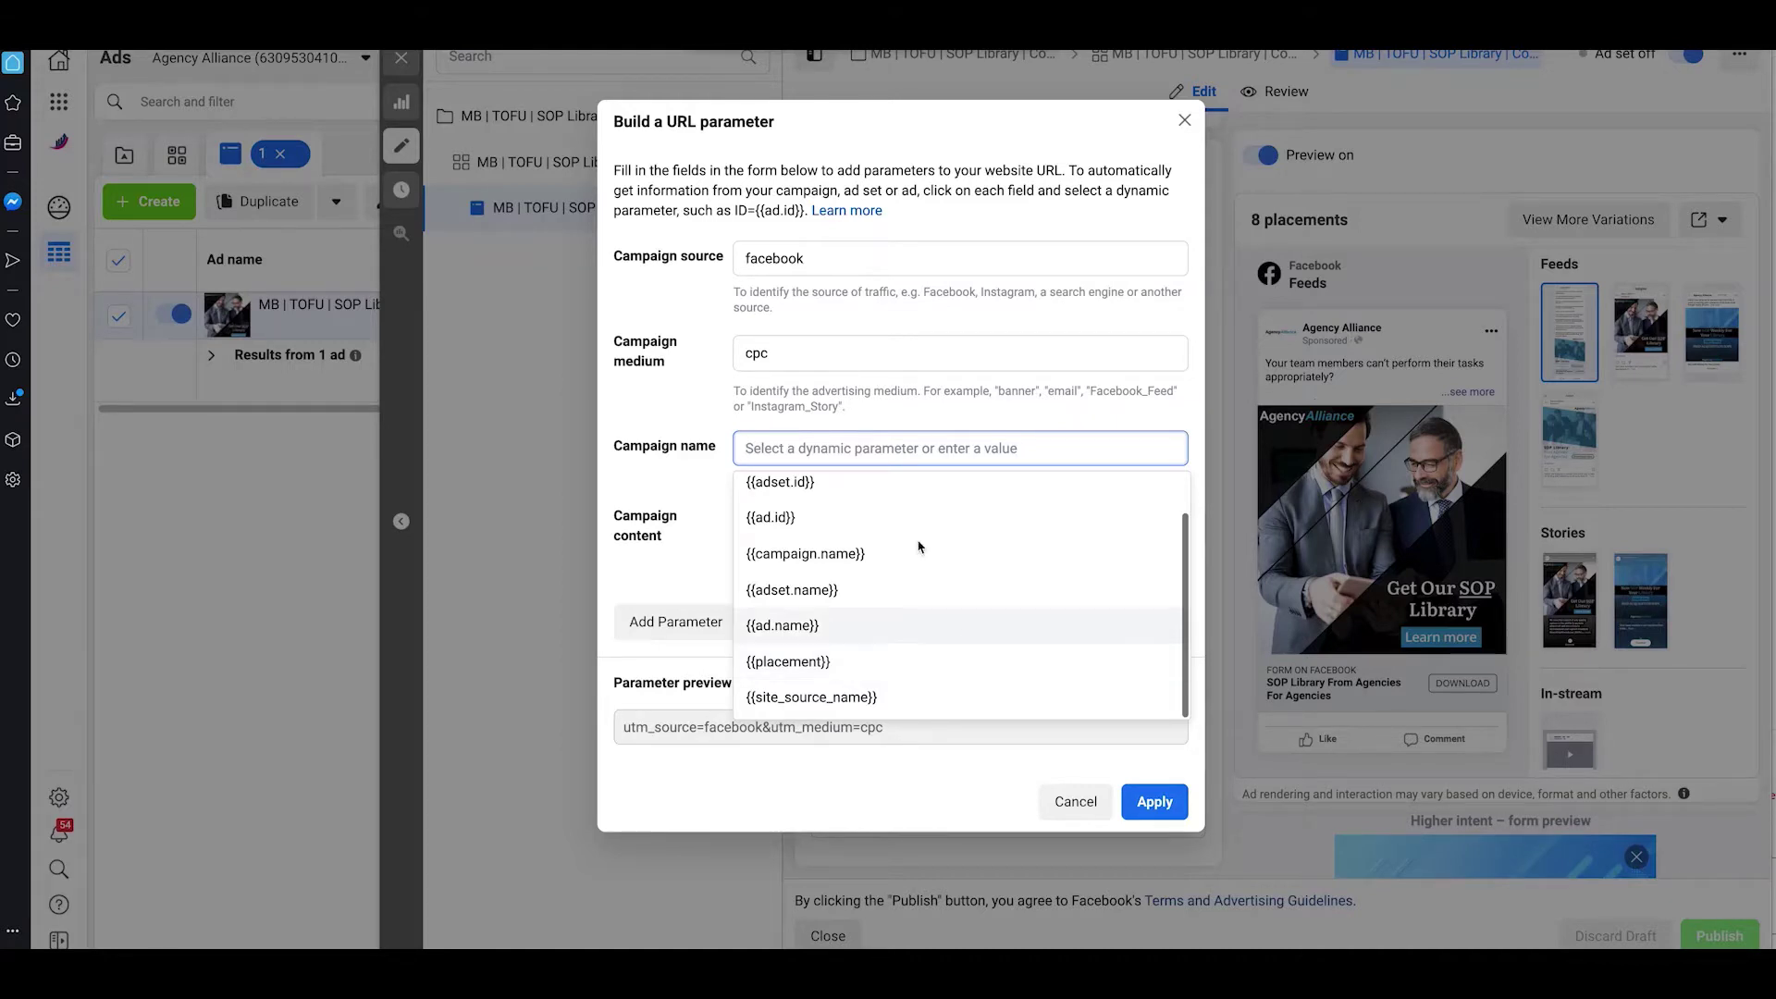
scroll(947, 619, "up", 2)
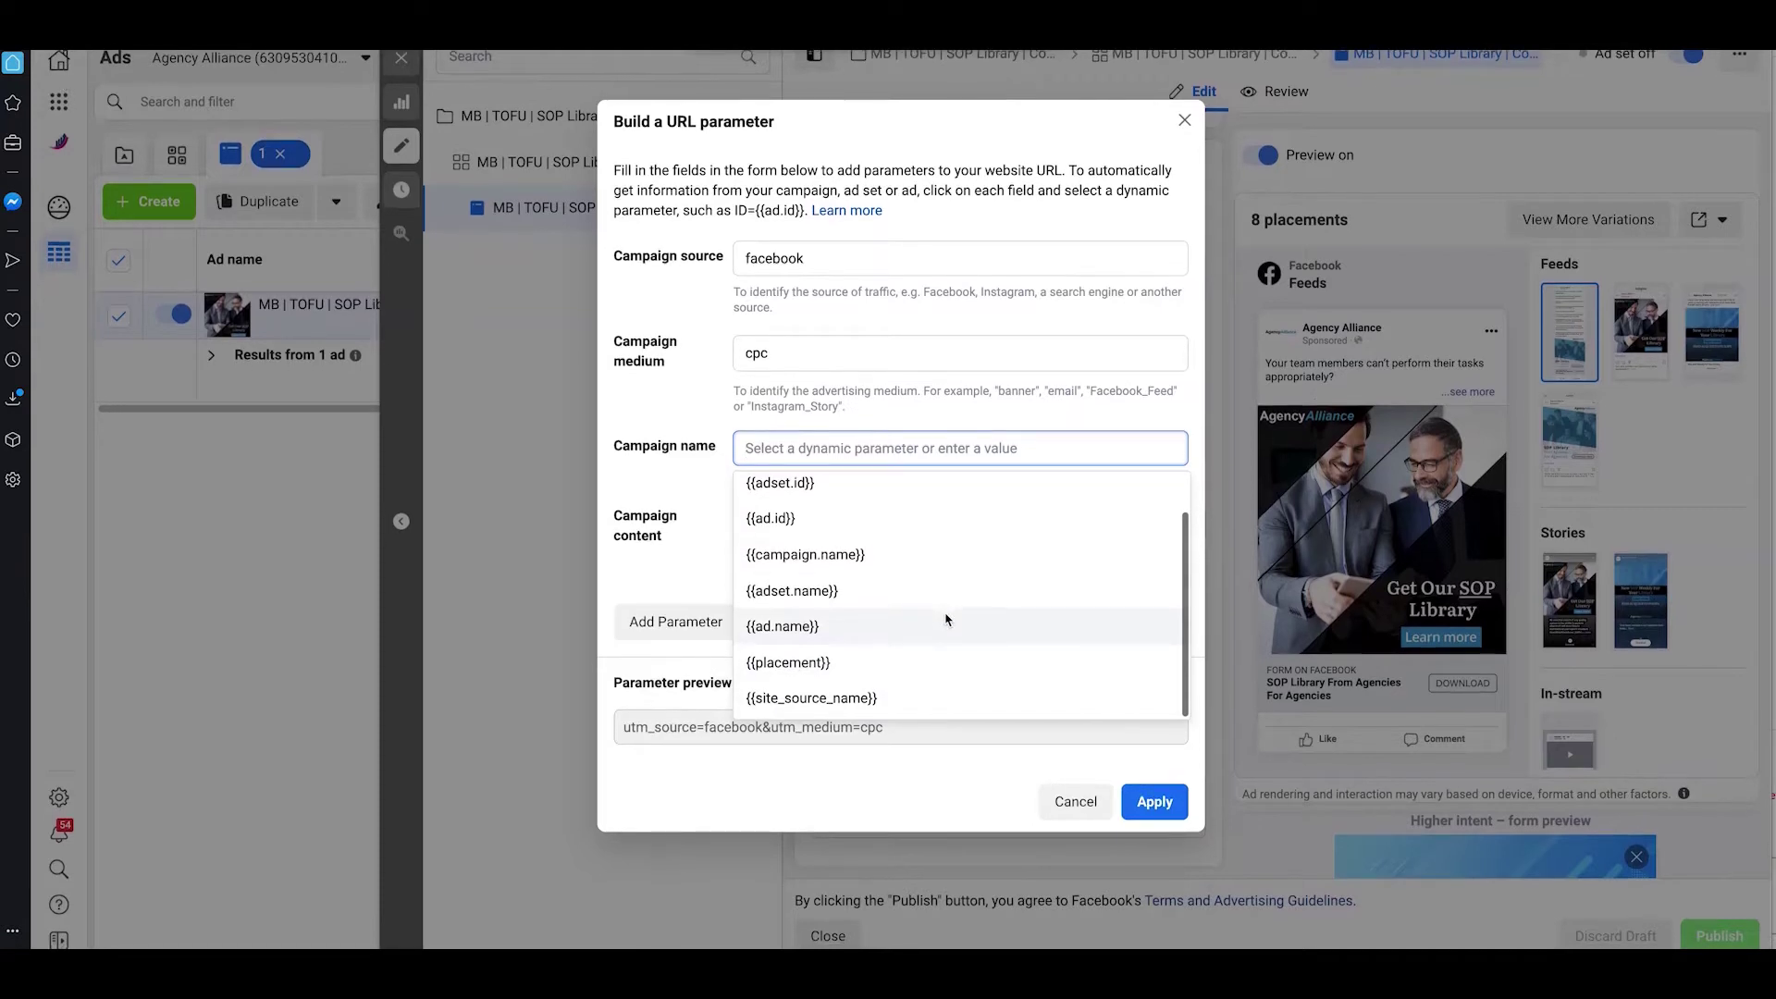
left_click(868, 820)
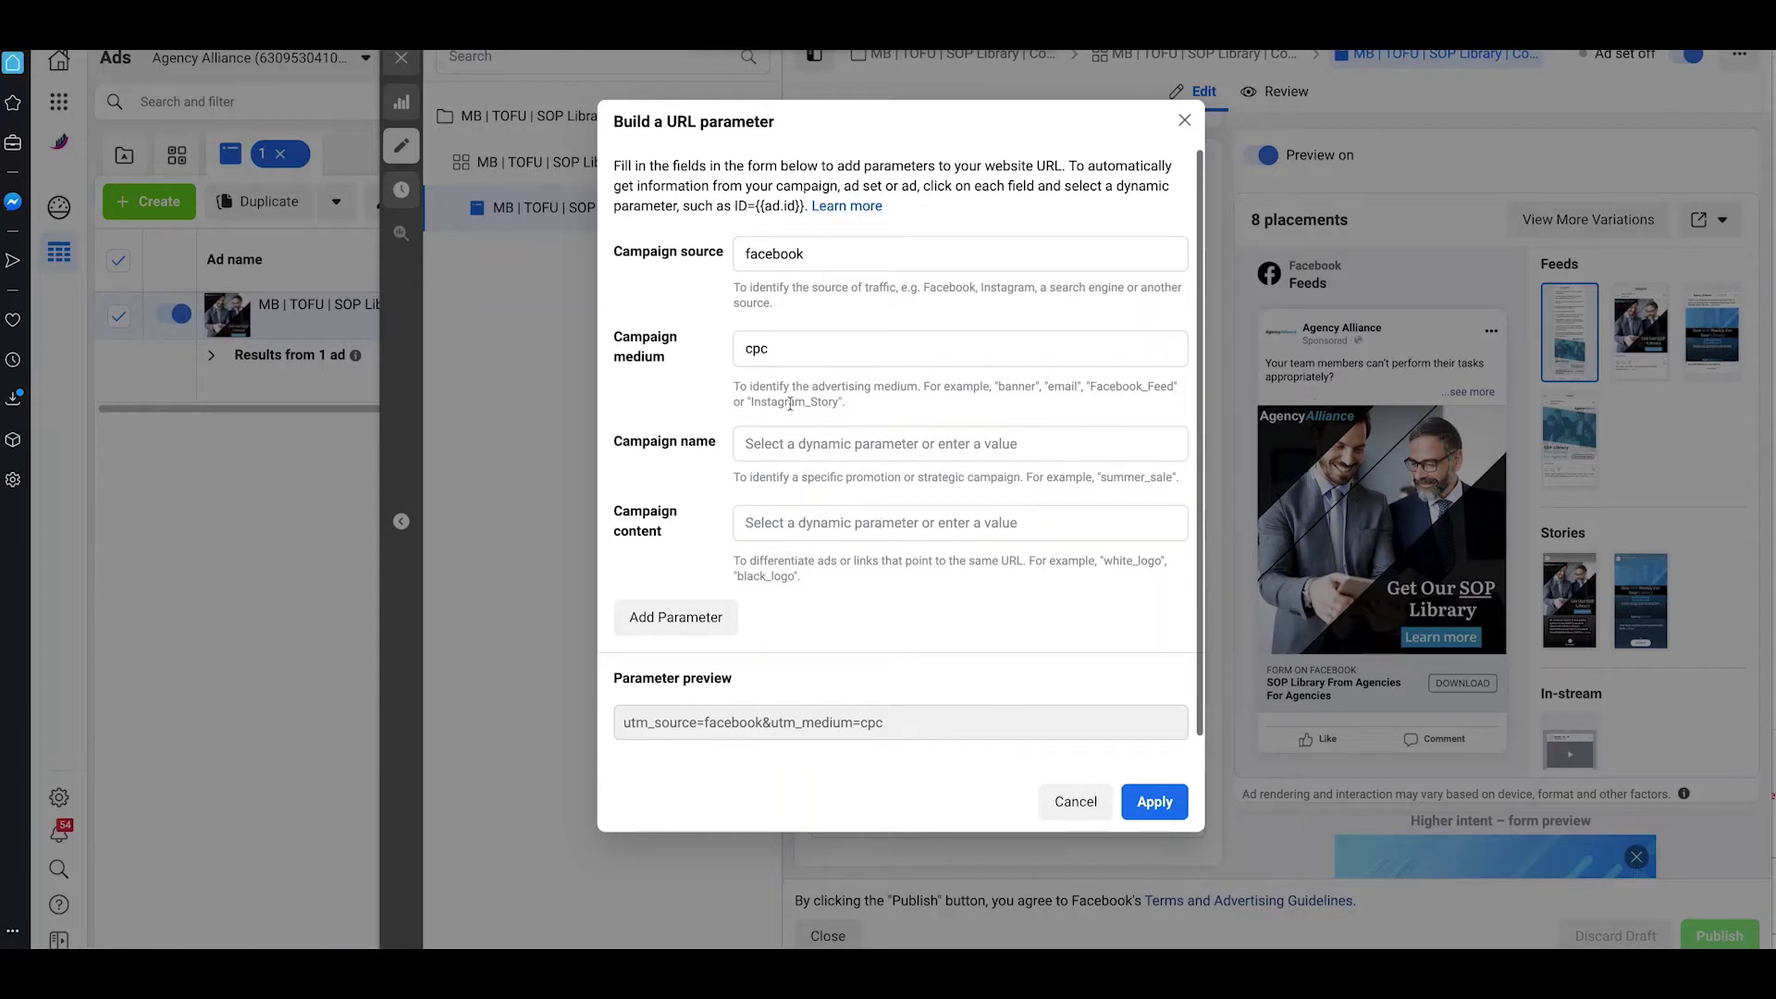
Set the campaign name to the dynamic parameter {{campaign.name}} and apply the URL parameters to the ad
left_click(792, 444)
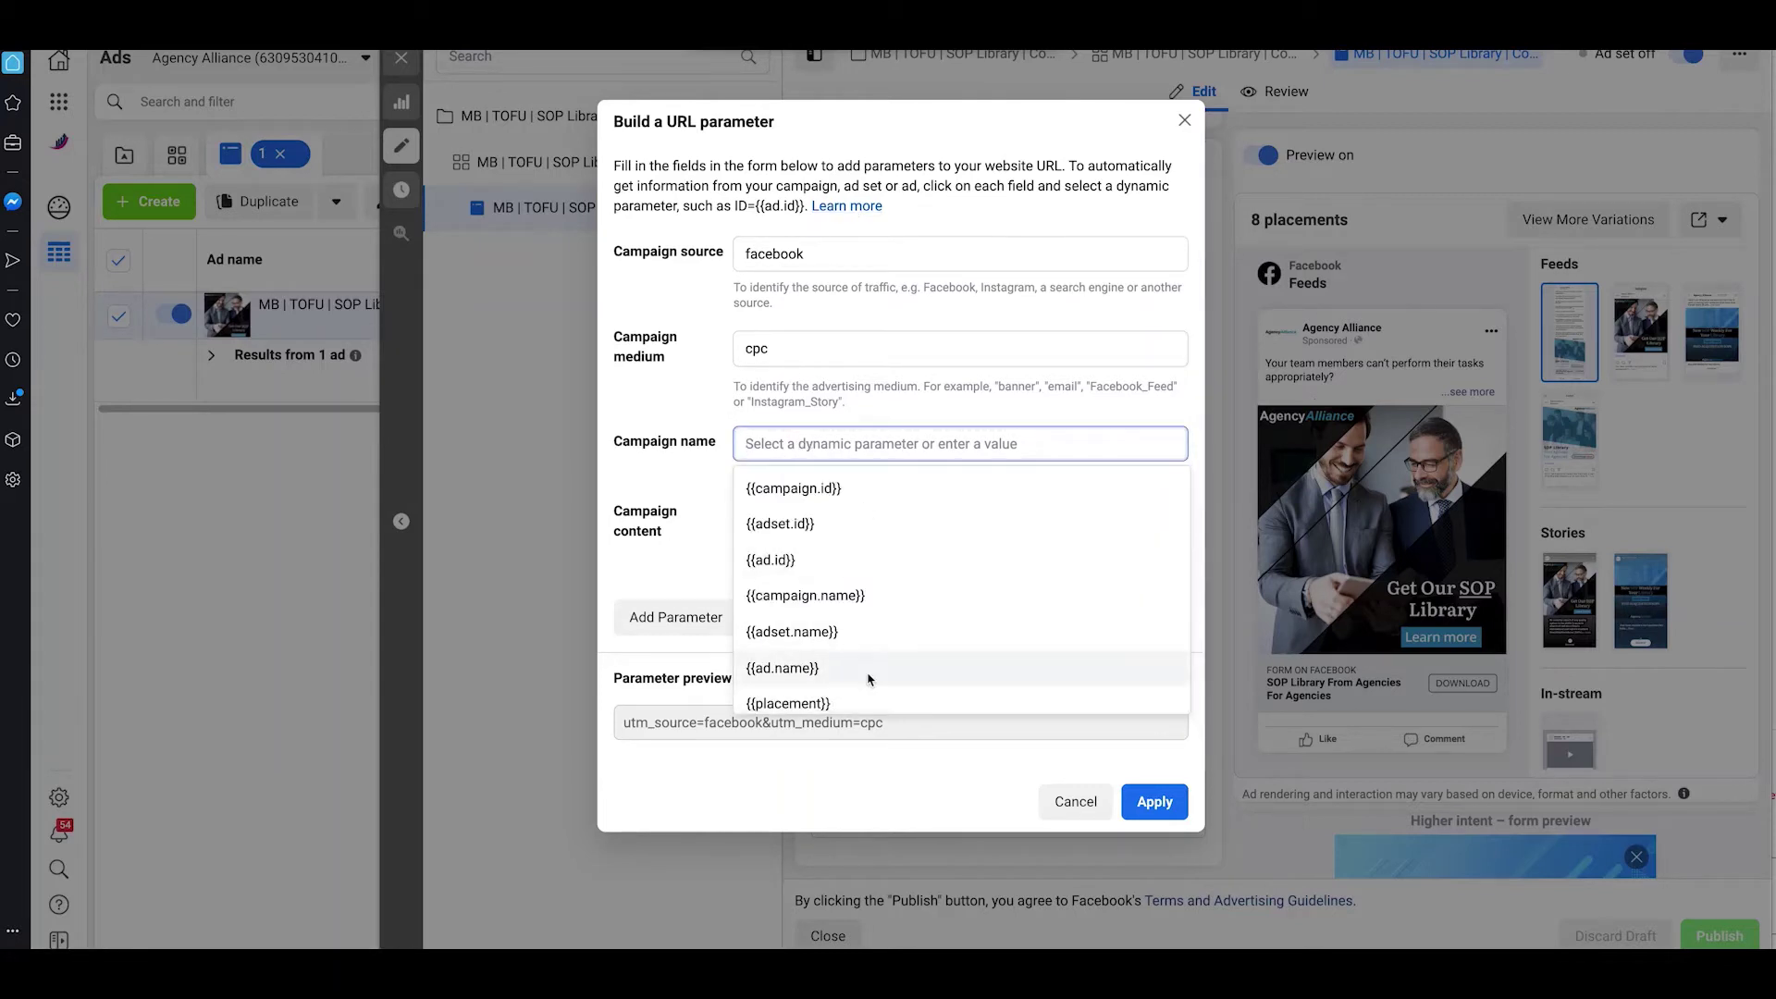
type("name")
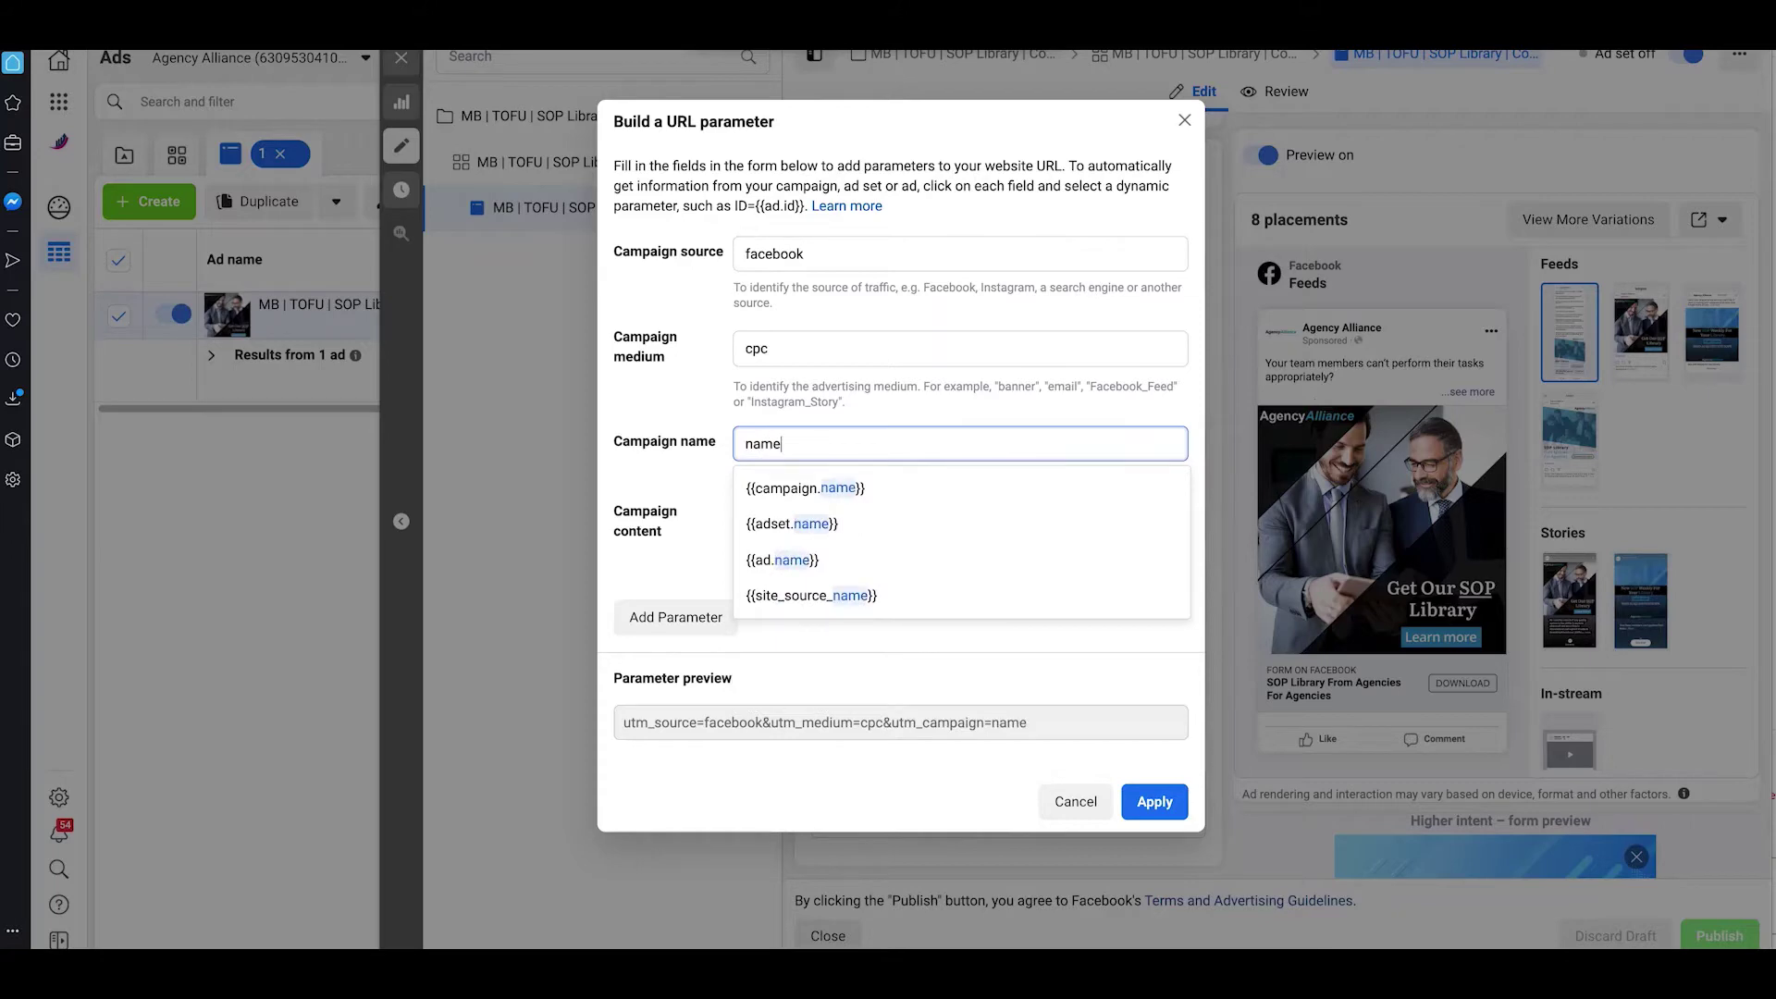
left_click(826, 491)
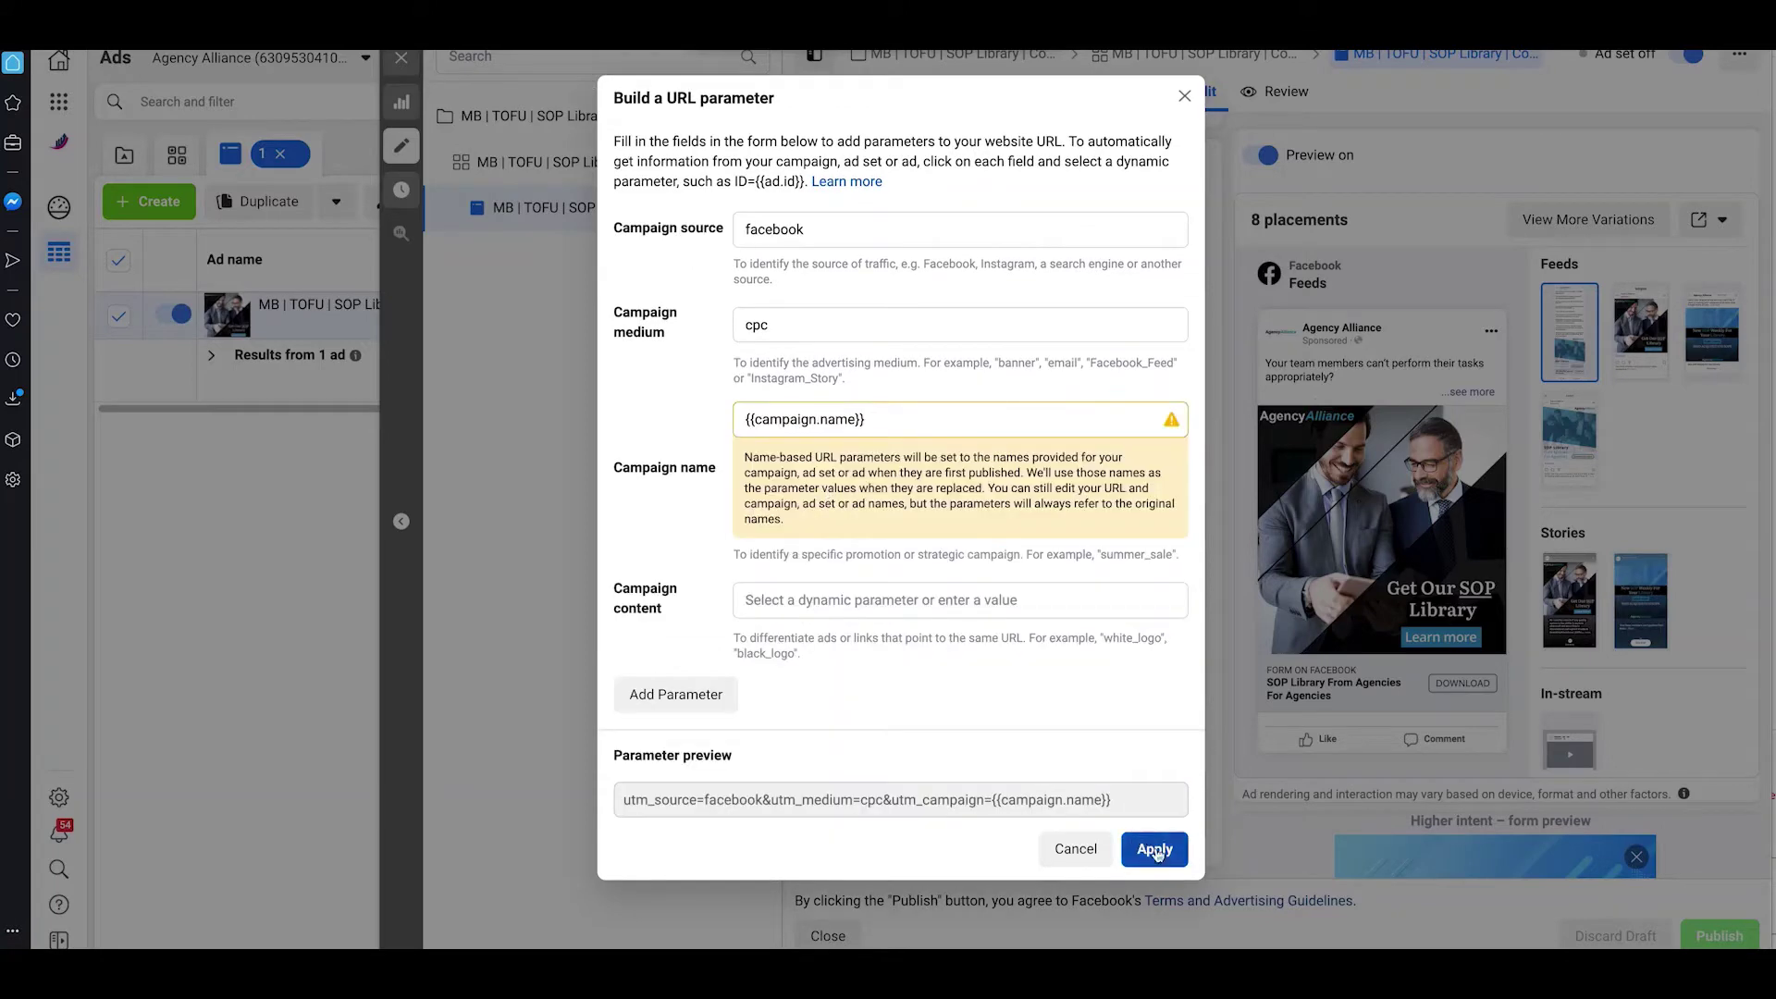
left_click(1157, 853)
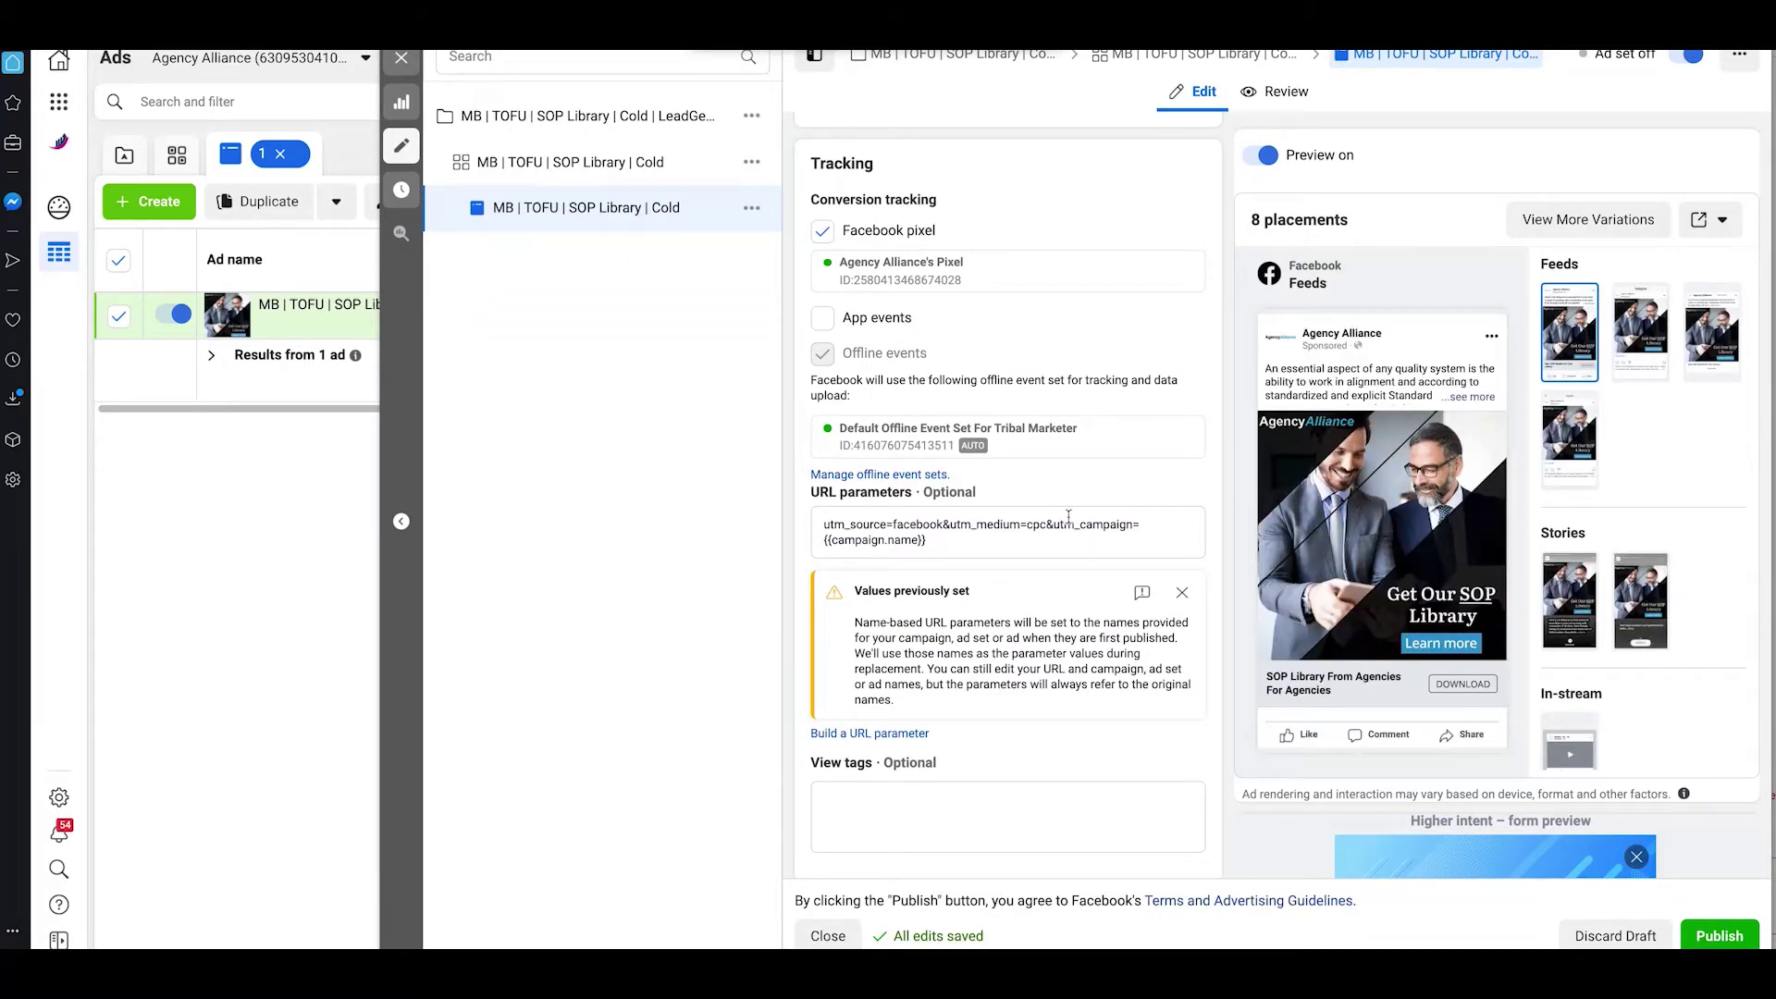
Examine the ad's primary texts, headlines, display link and call to action for places where a tracked link could go
scroll(1069, 518, "up", 10)
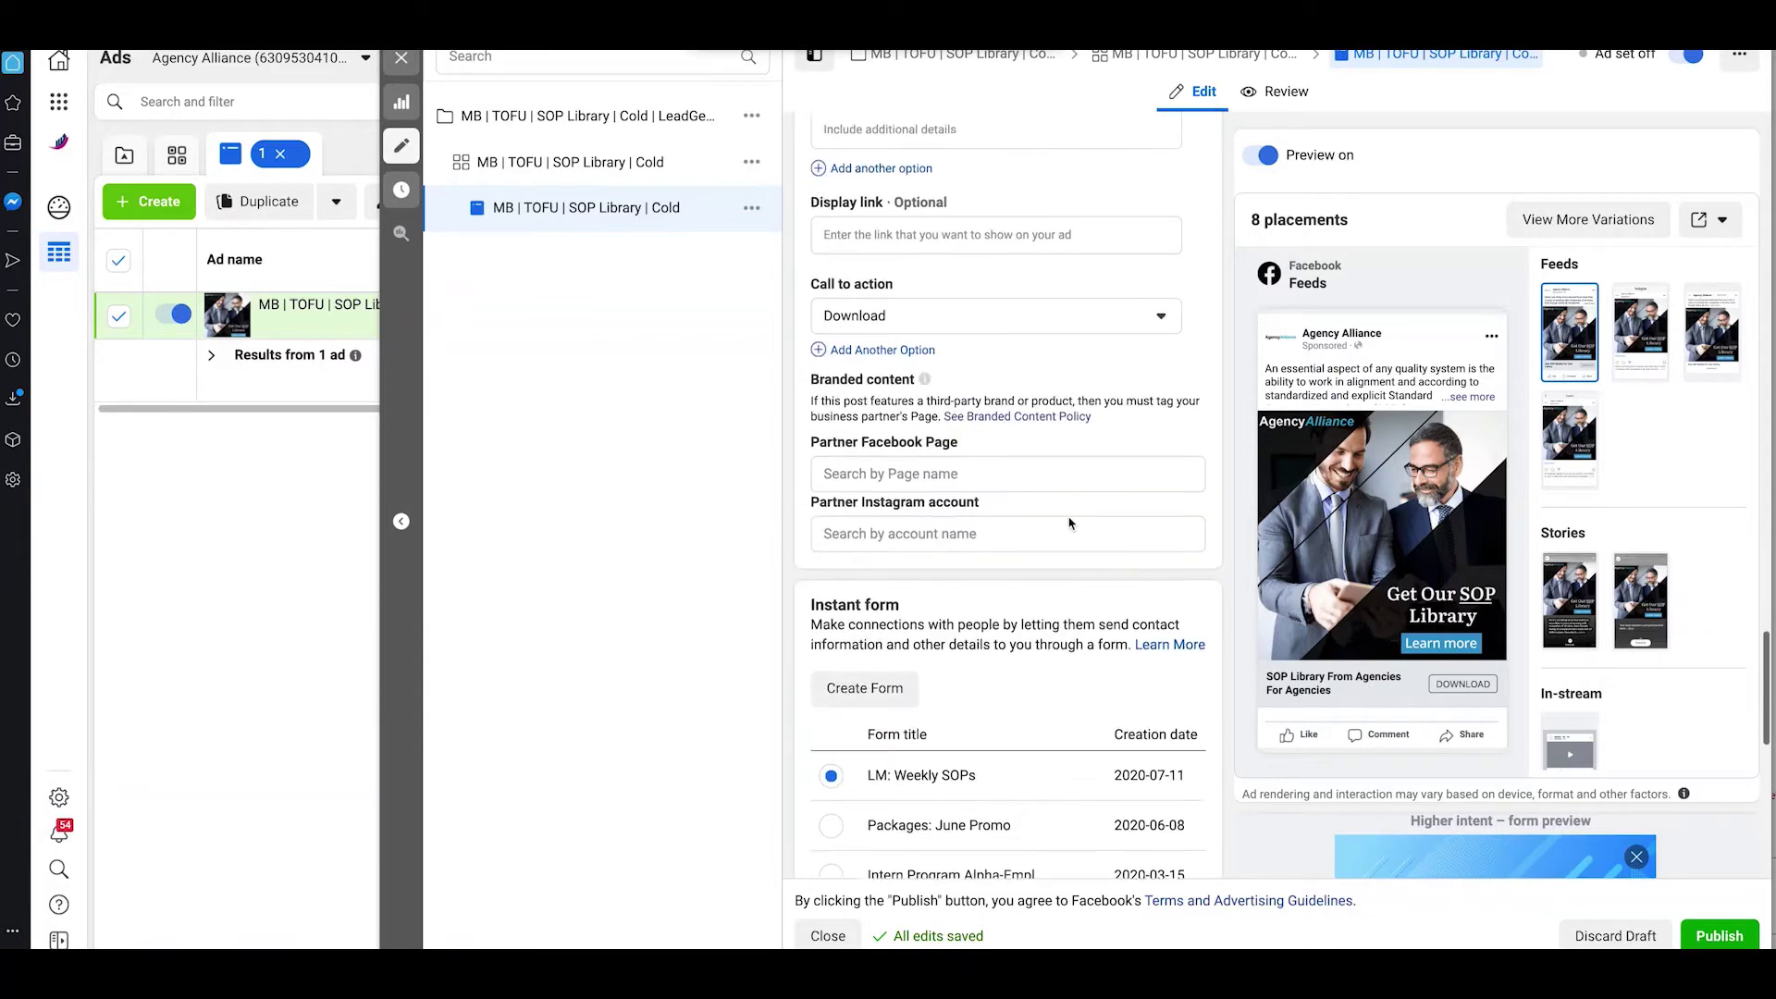
scroll(1071, 523, "up", 3)
scroll(1070, 523, "down", 6)
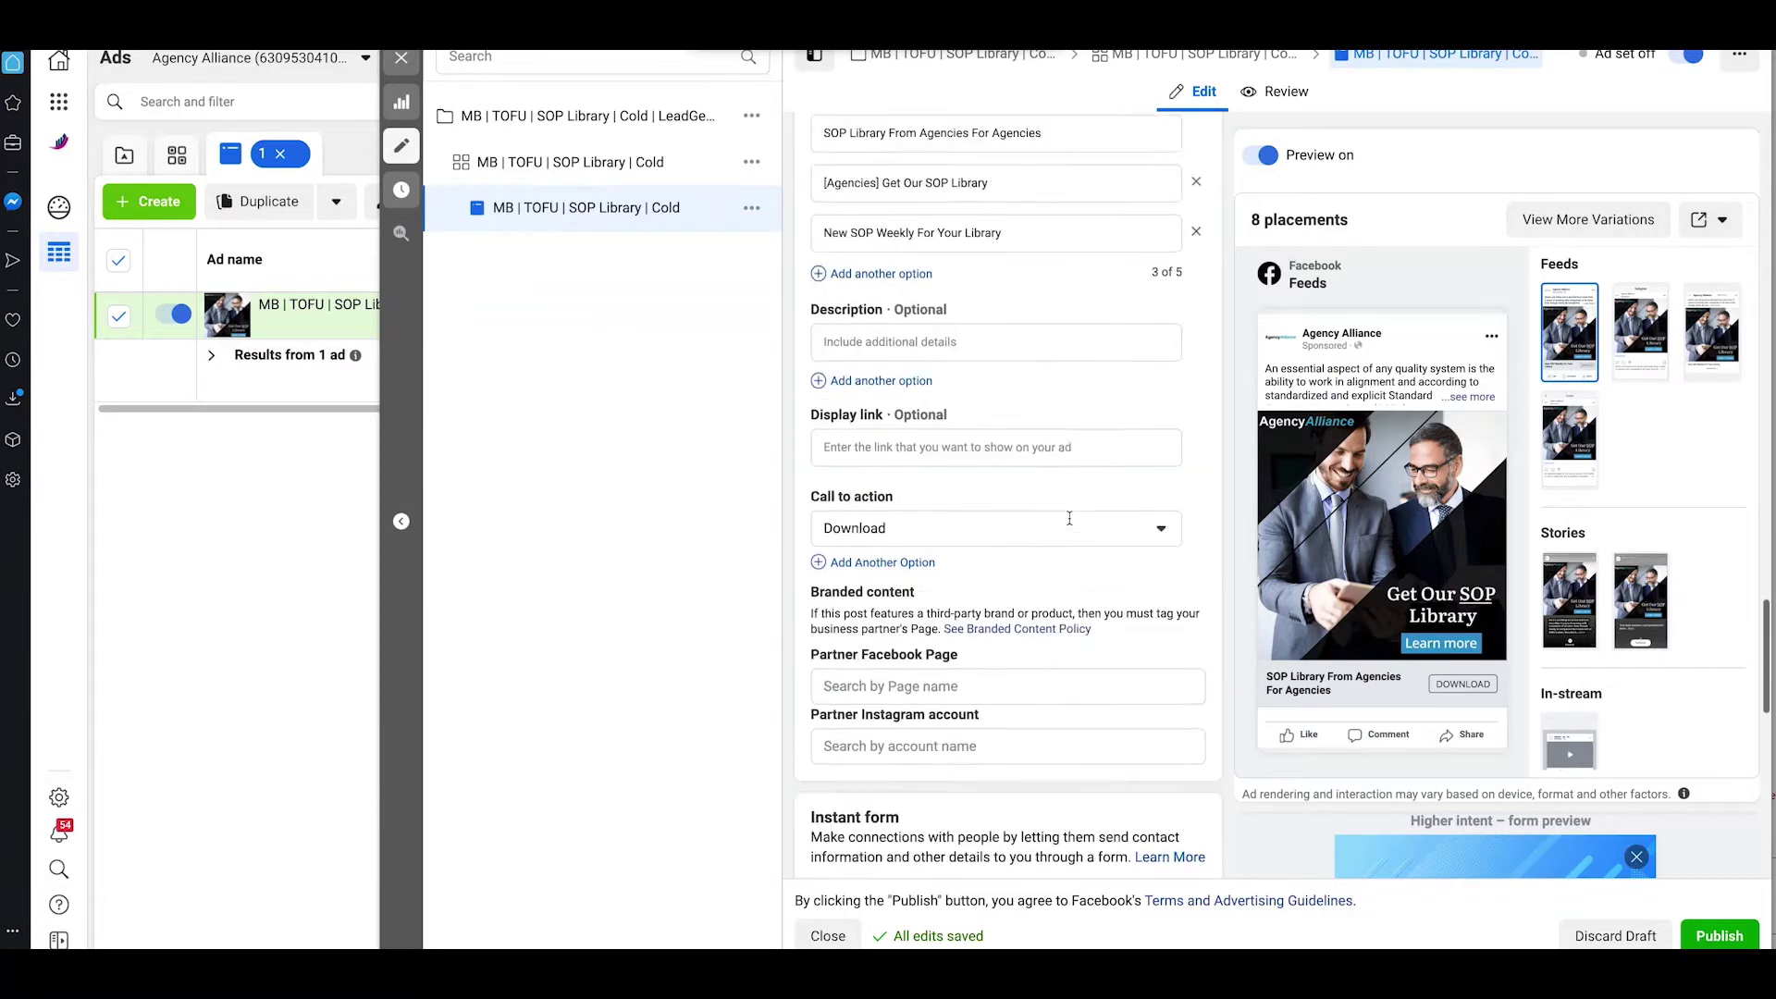
scroll(1071, 523, "up", 3)
scroll(1070, 524, "up", 1)
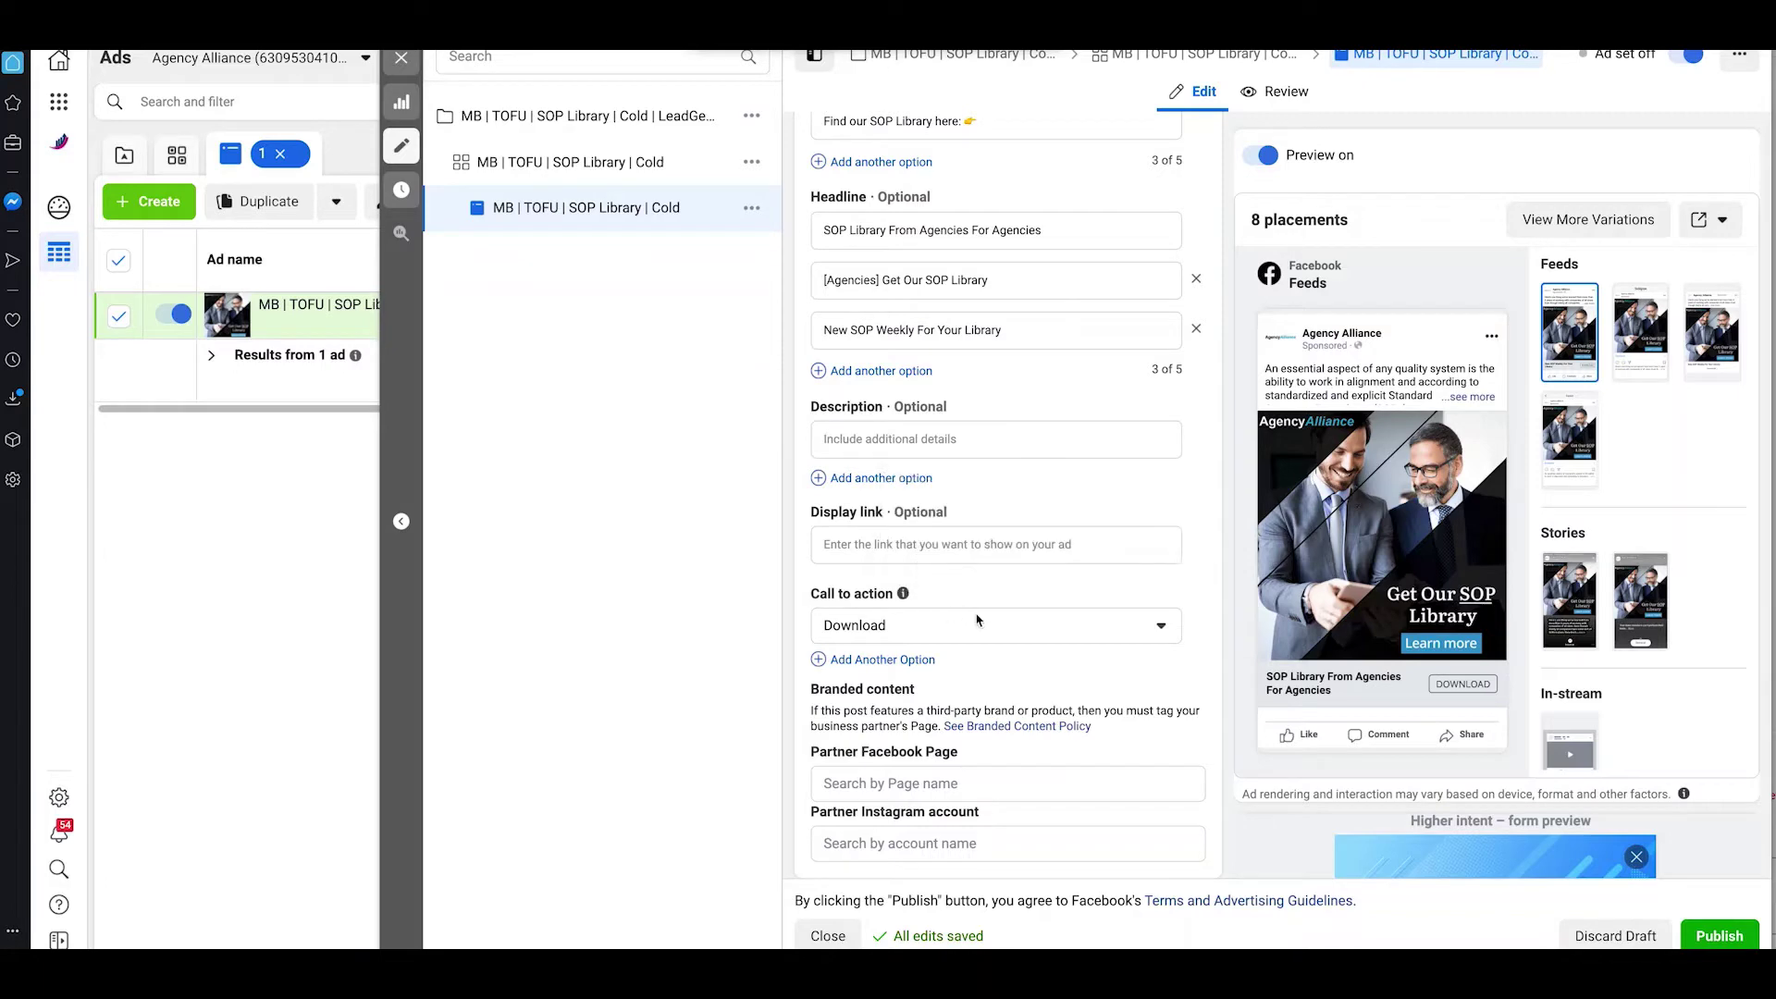
left_click(1035, 228)
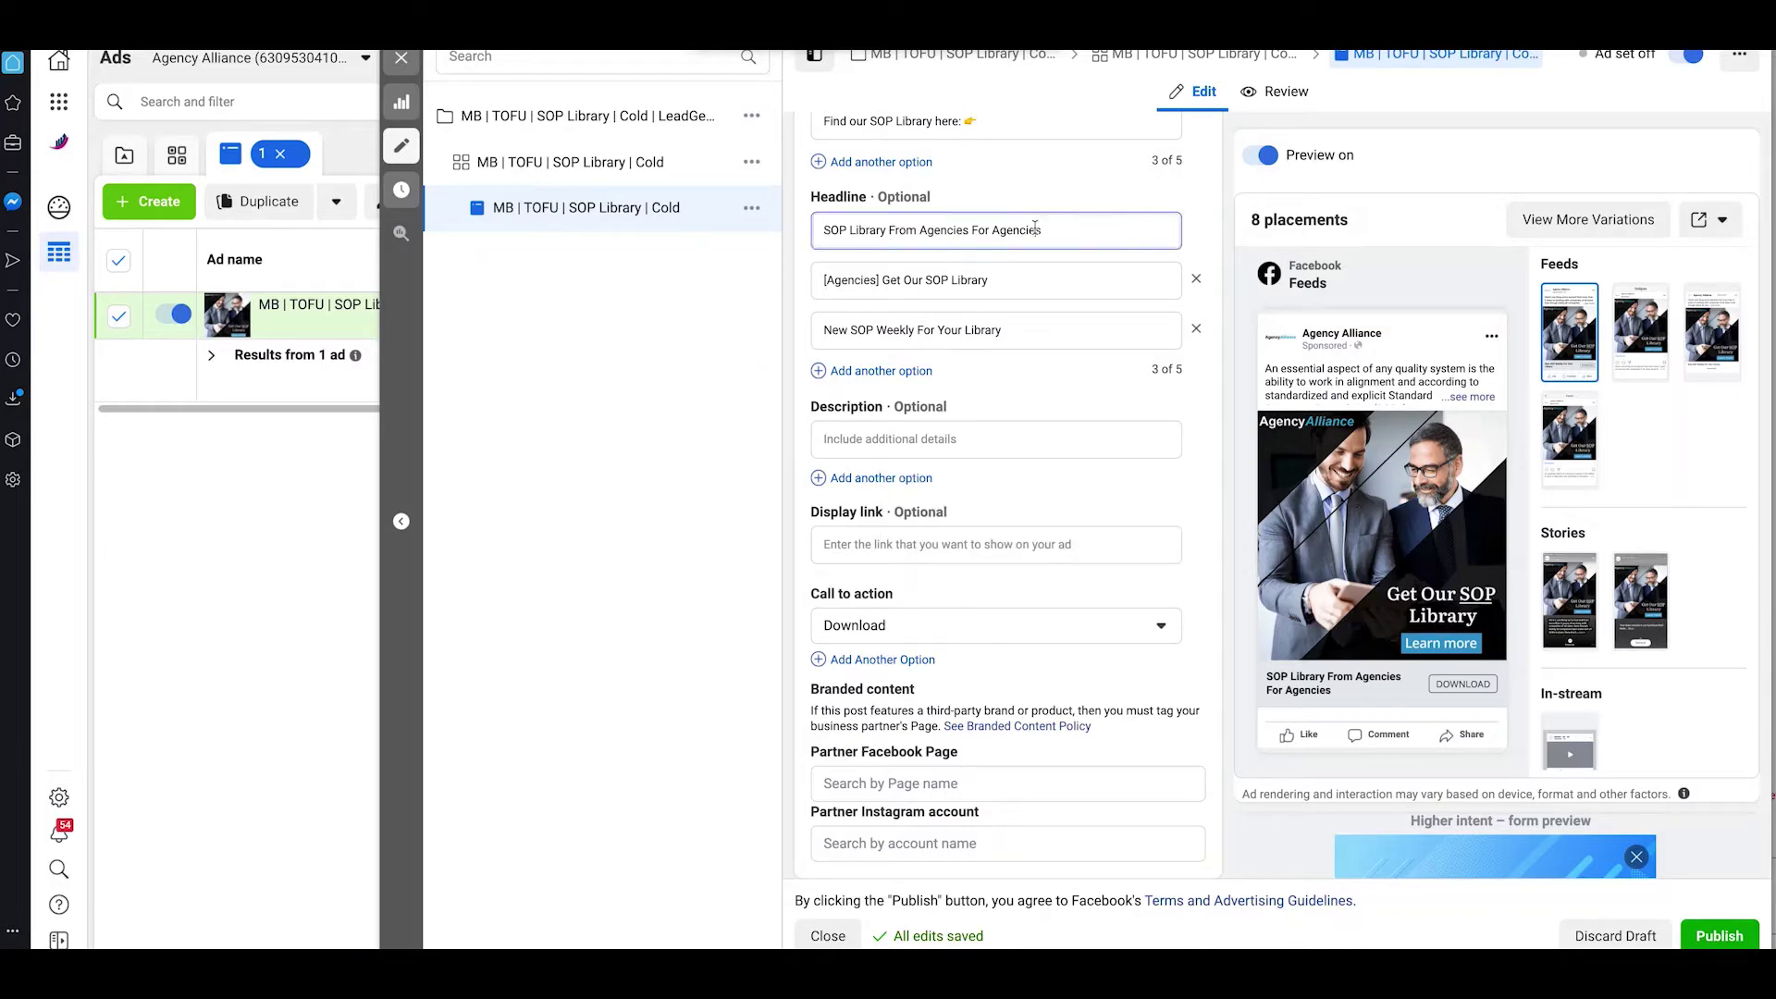
scroll(1078, 263, "up", 3)
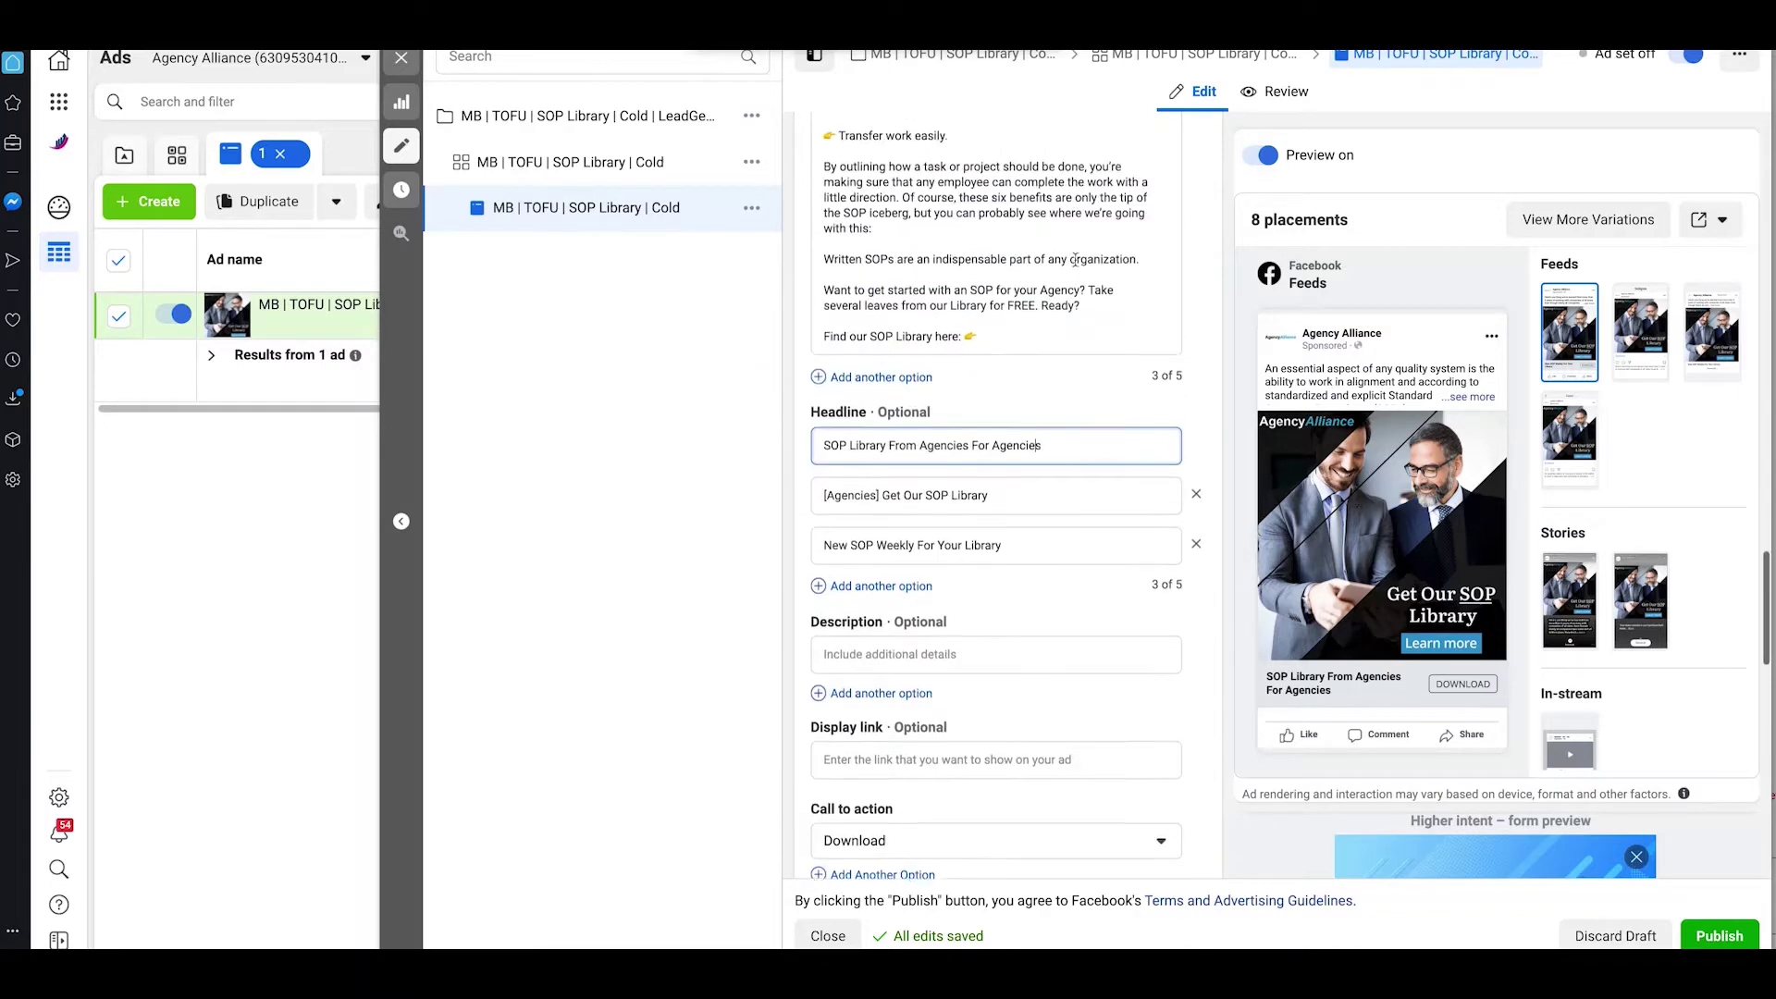
left_click(998, 400)
scroll(998, 399, "up", 4)
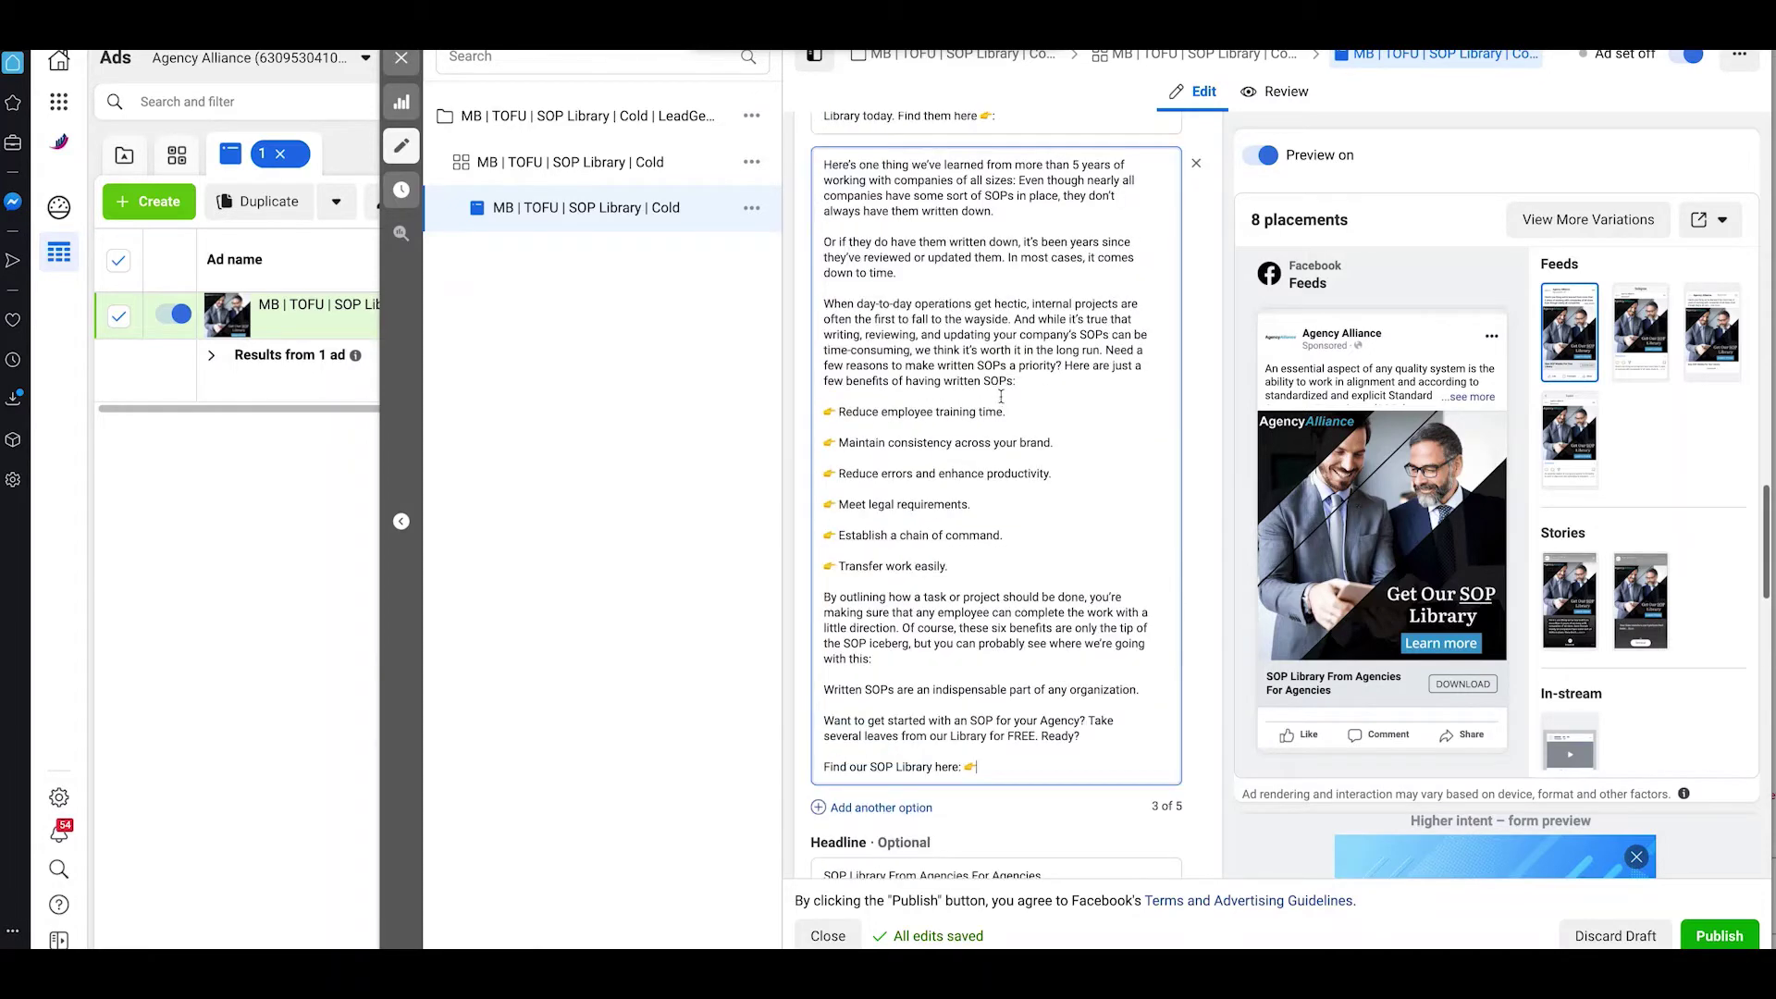
scroll(1001, 396, "up", 12)
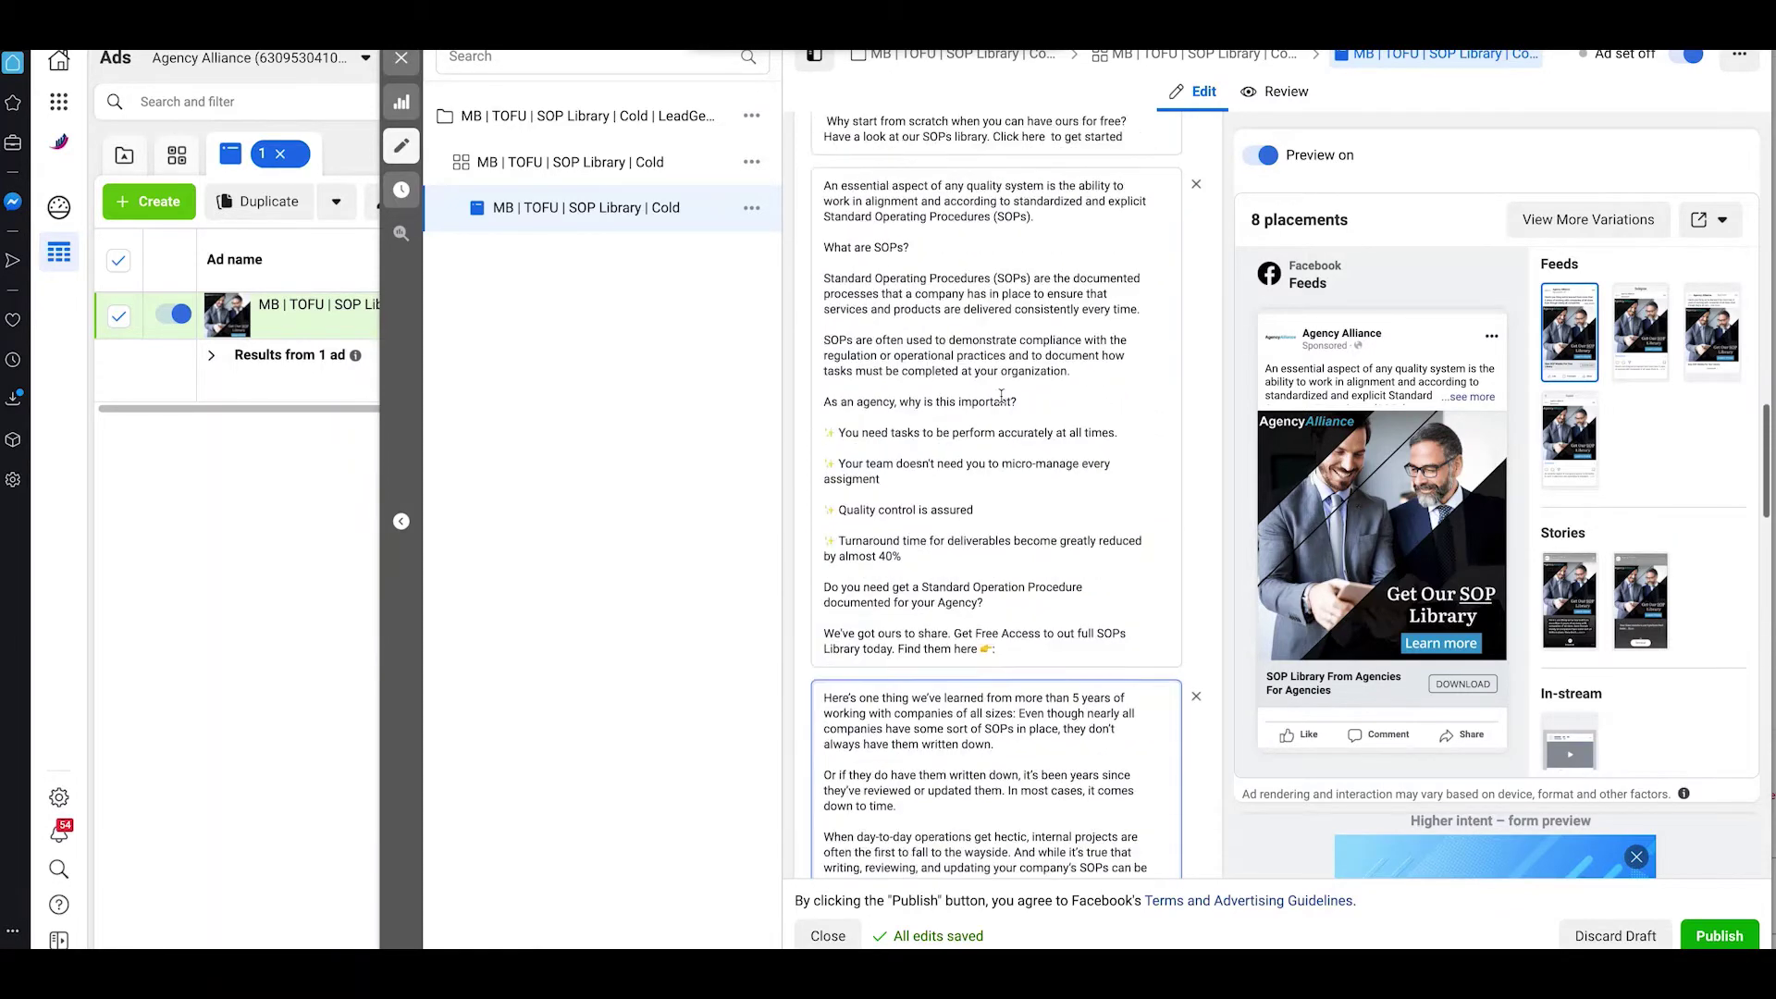
scroll(1001, 396, "down", 2)
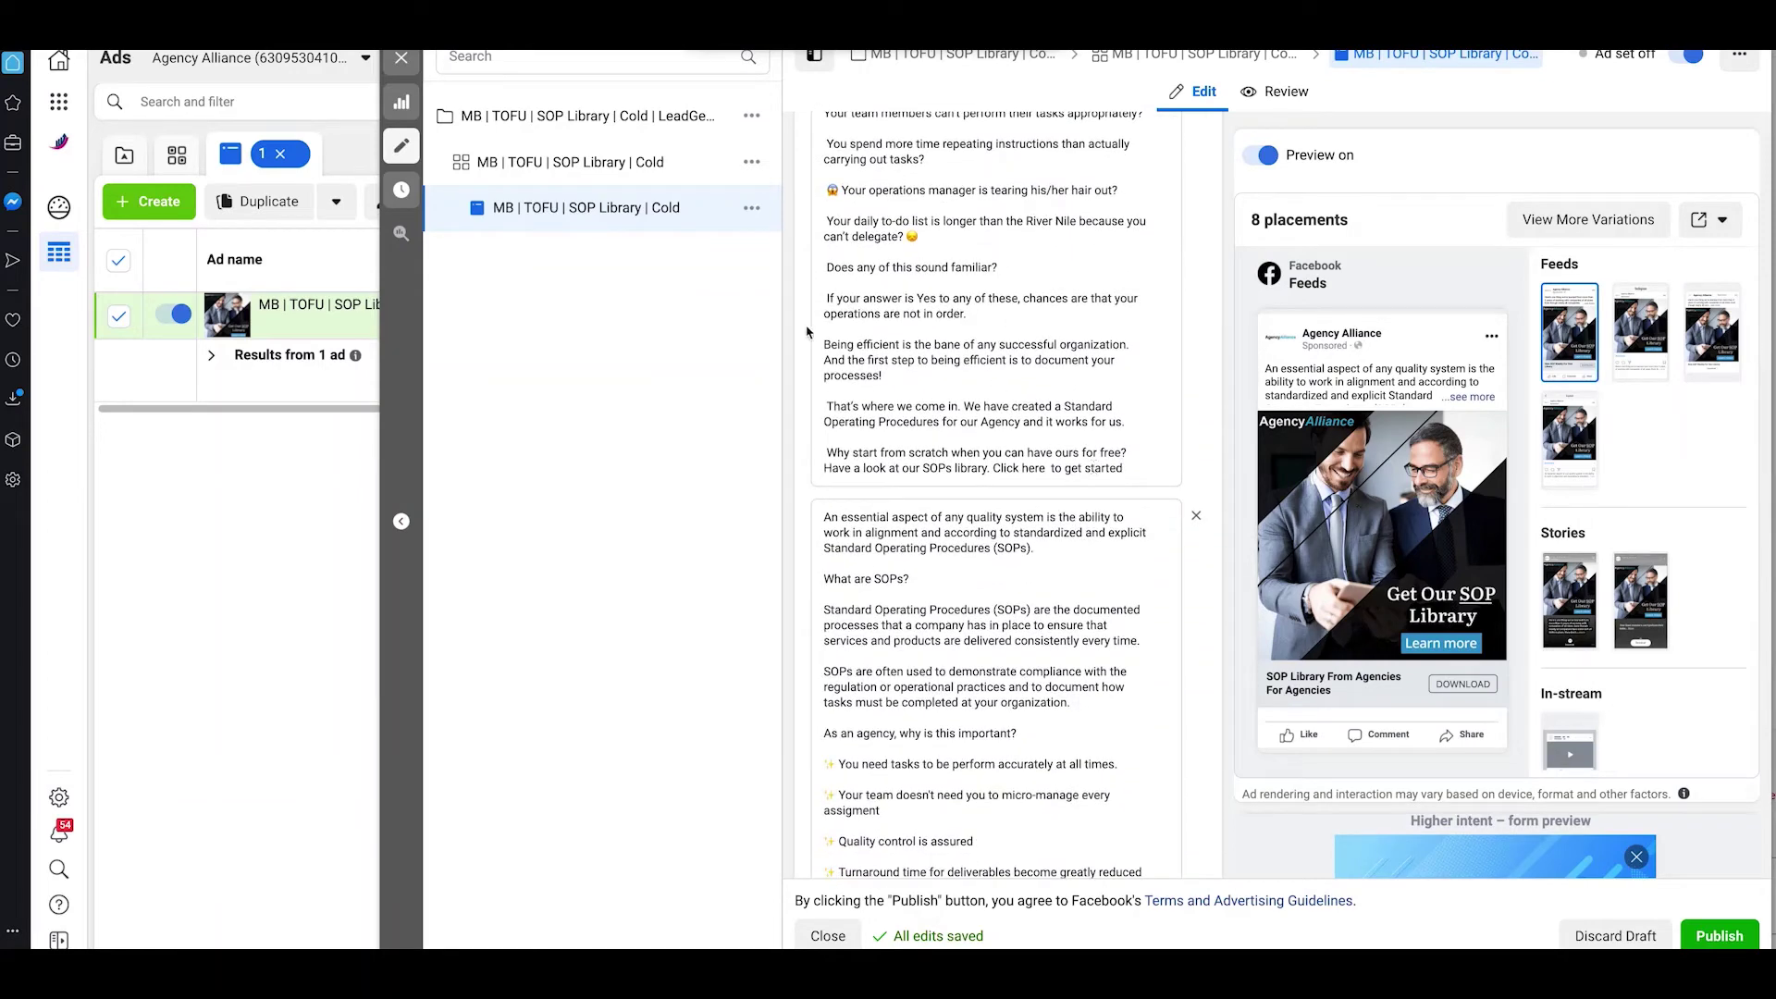
Look at the Campaign URL Builder page, then return to the Facebook ad and recheck its primary text, headline and link fields
key("alt+Tab")
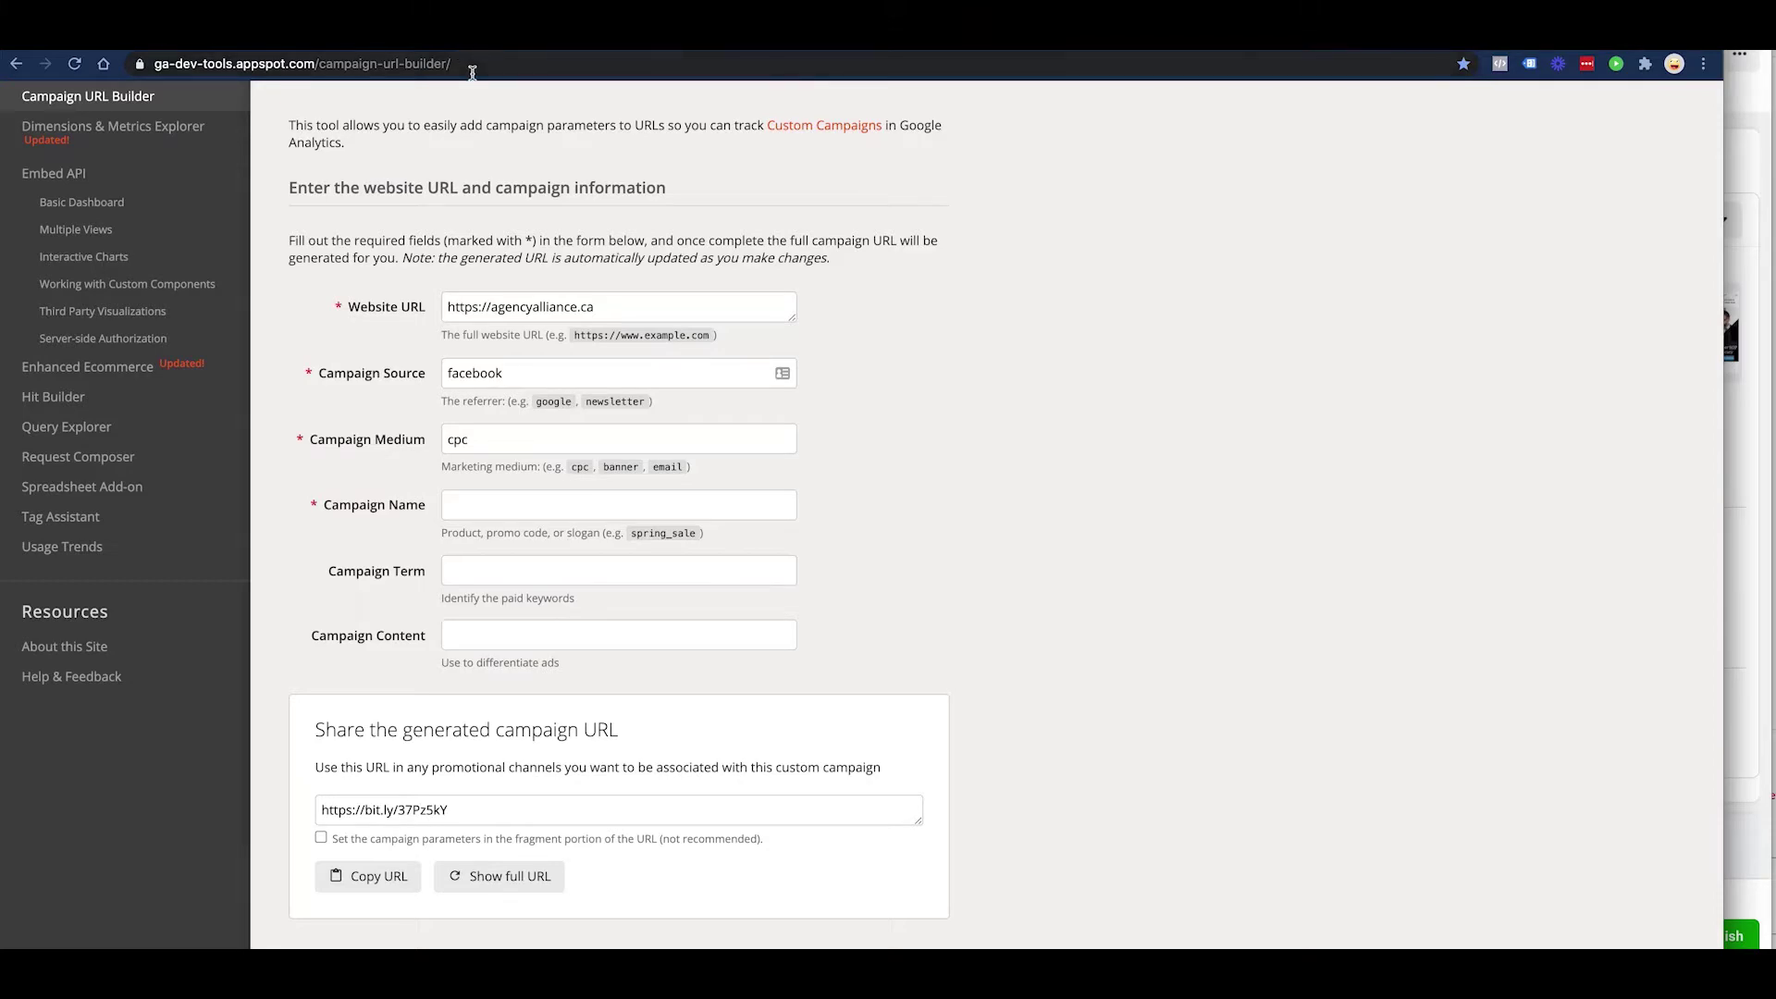
key("alt+Tab")
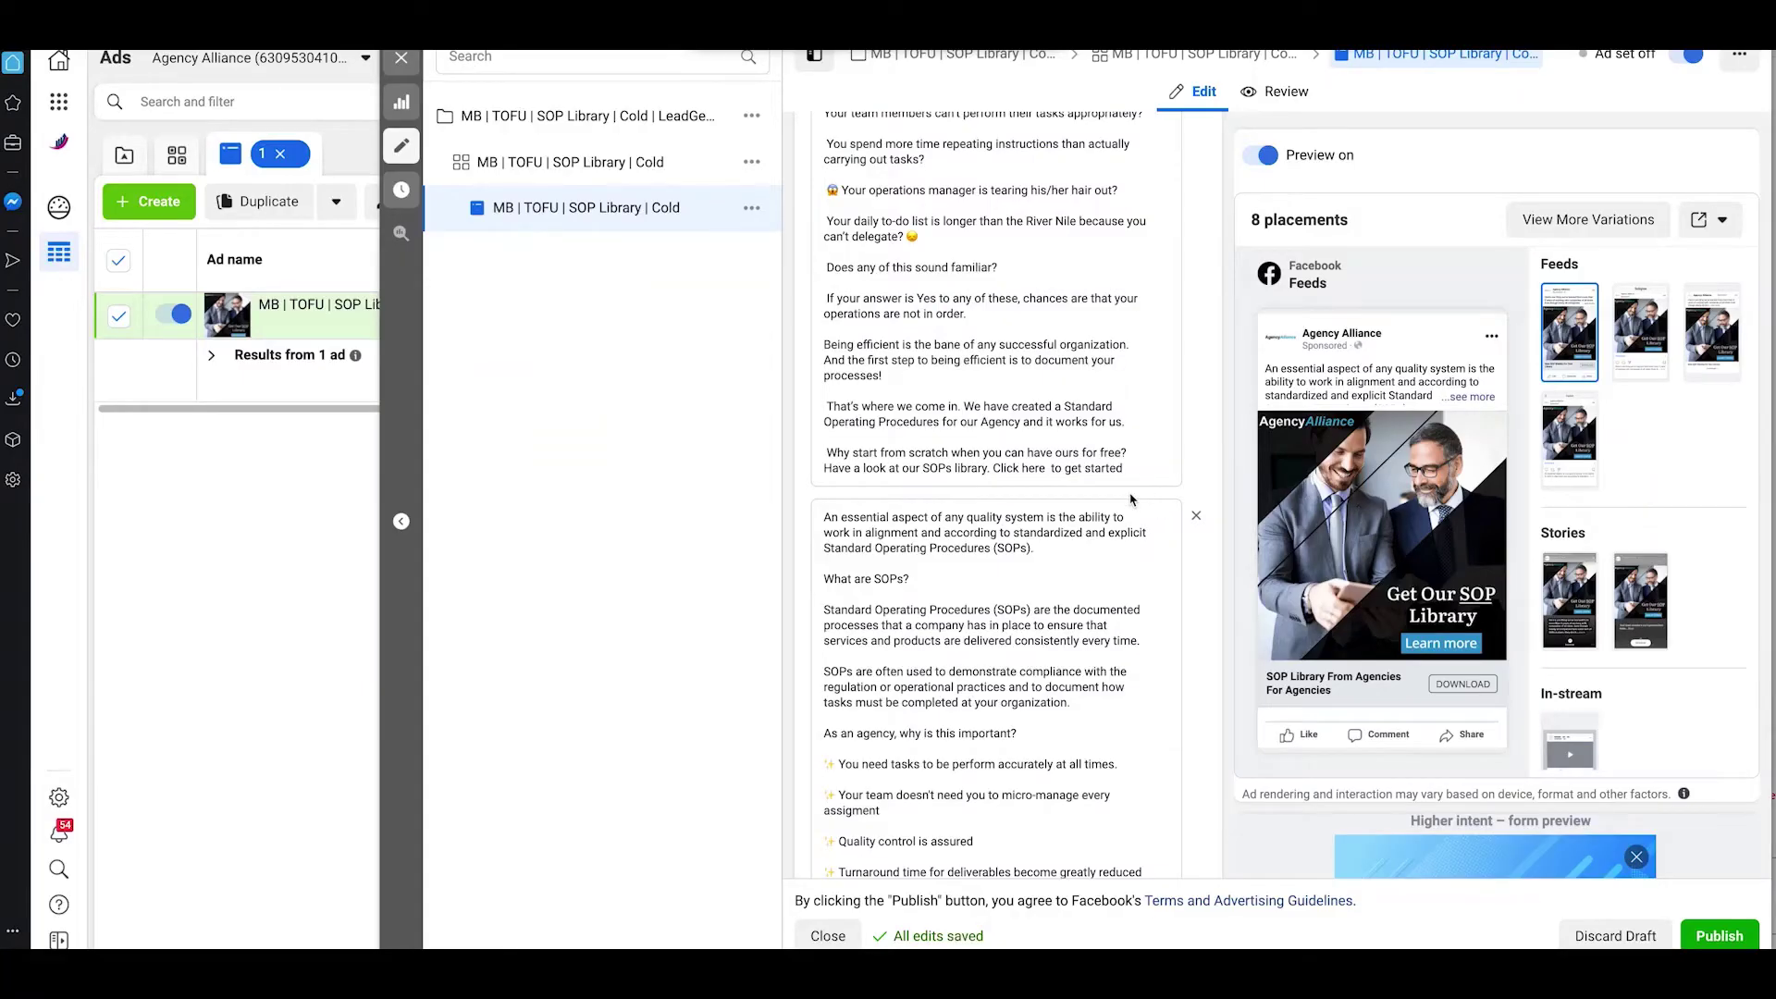
scroll(1131, 500, "down", 10)
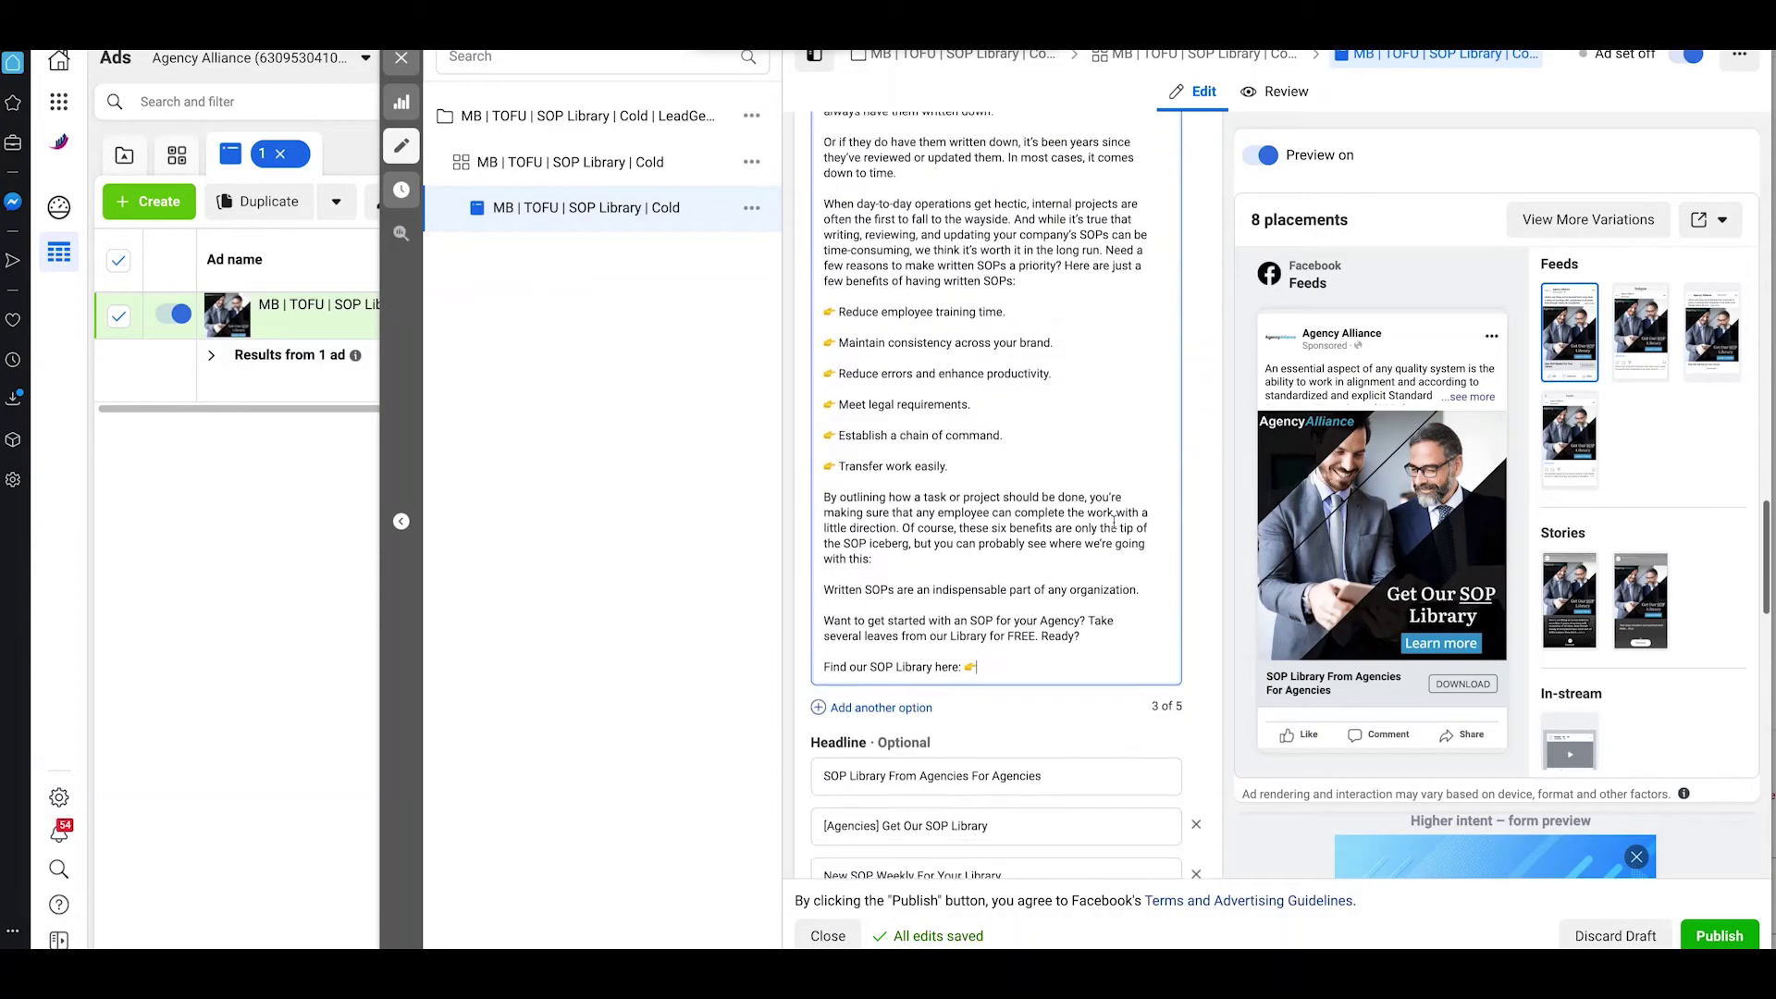
scroll(1115, 523, "down", 5)
scroll(1115, 522, "up", 10)
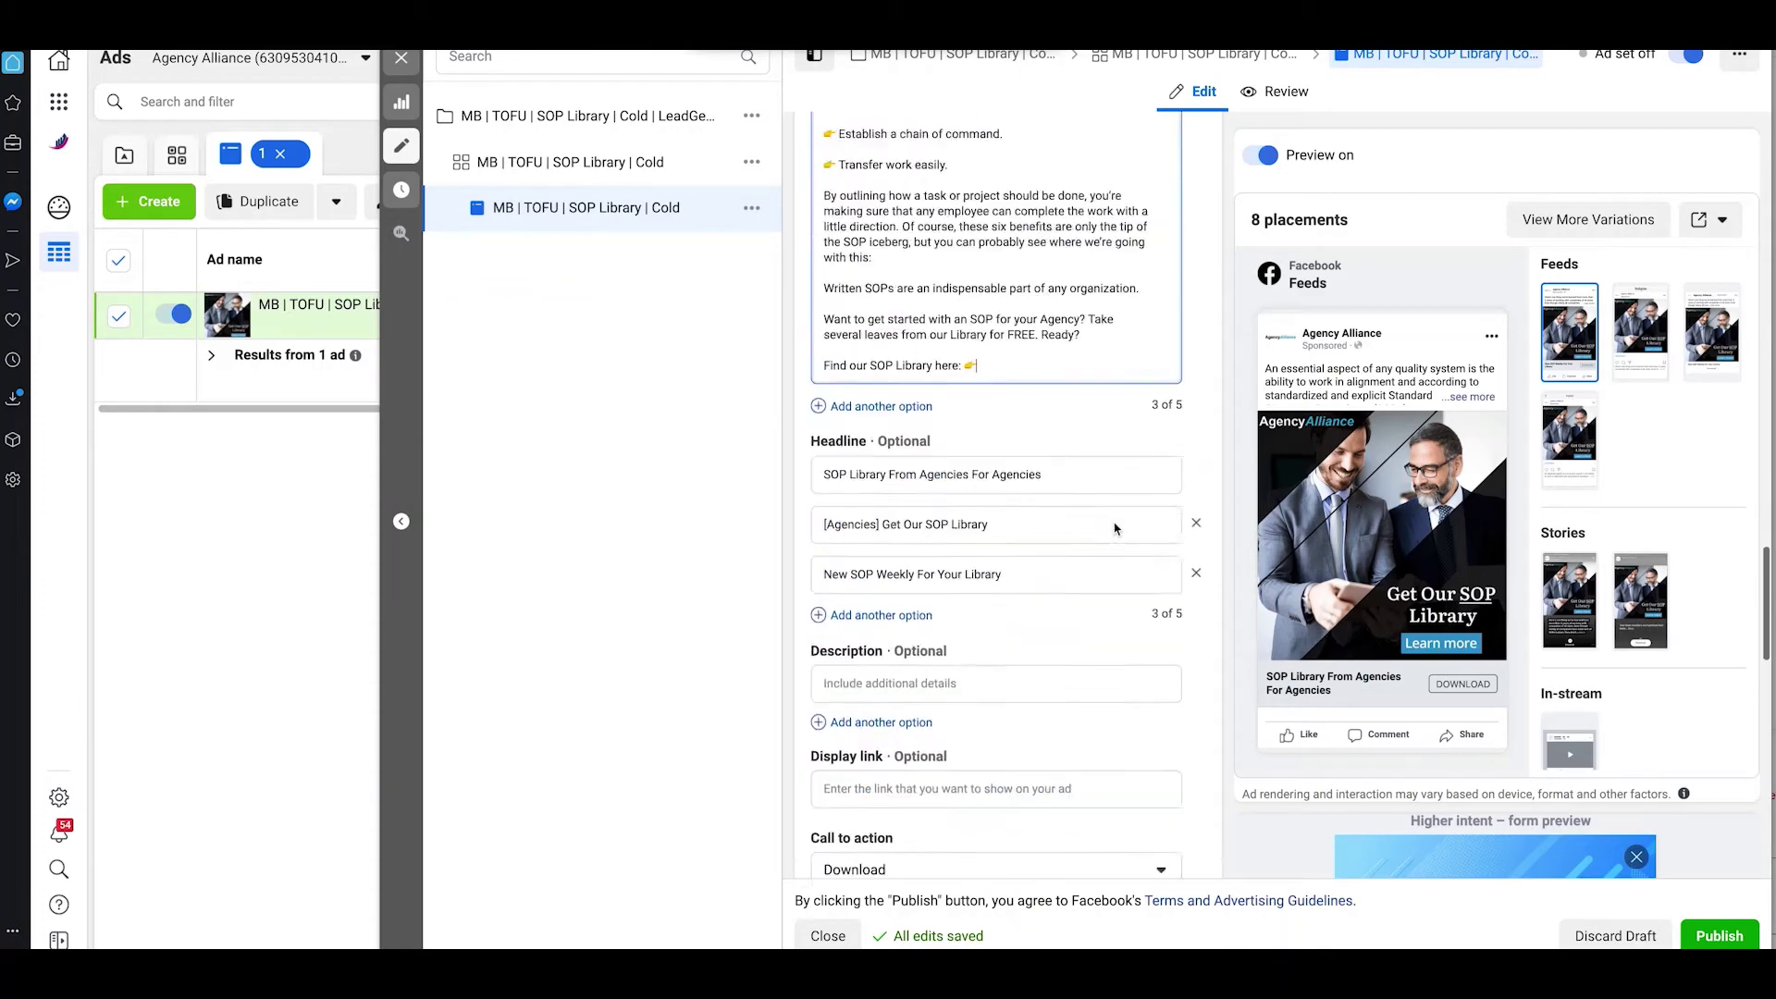
left_click(1072, 284)
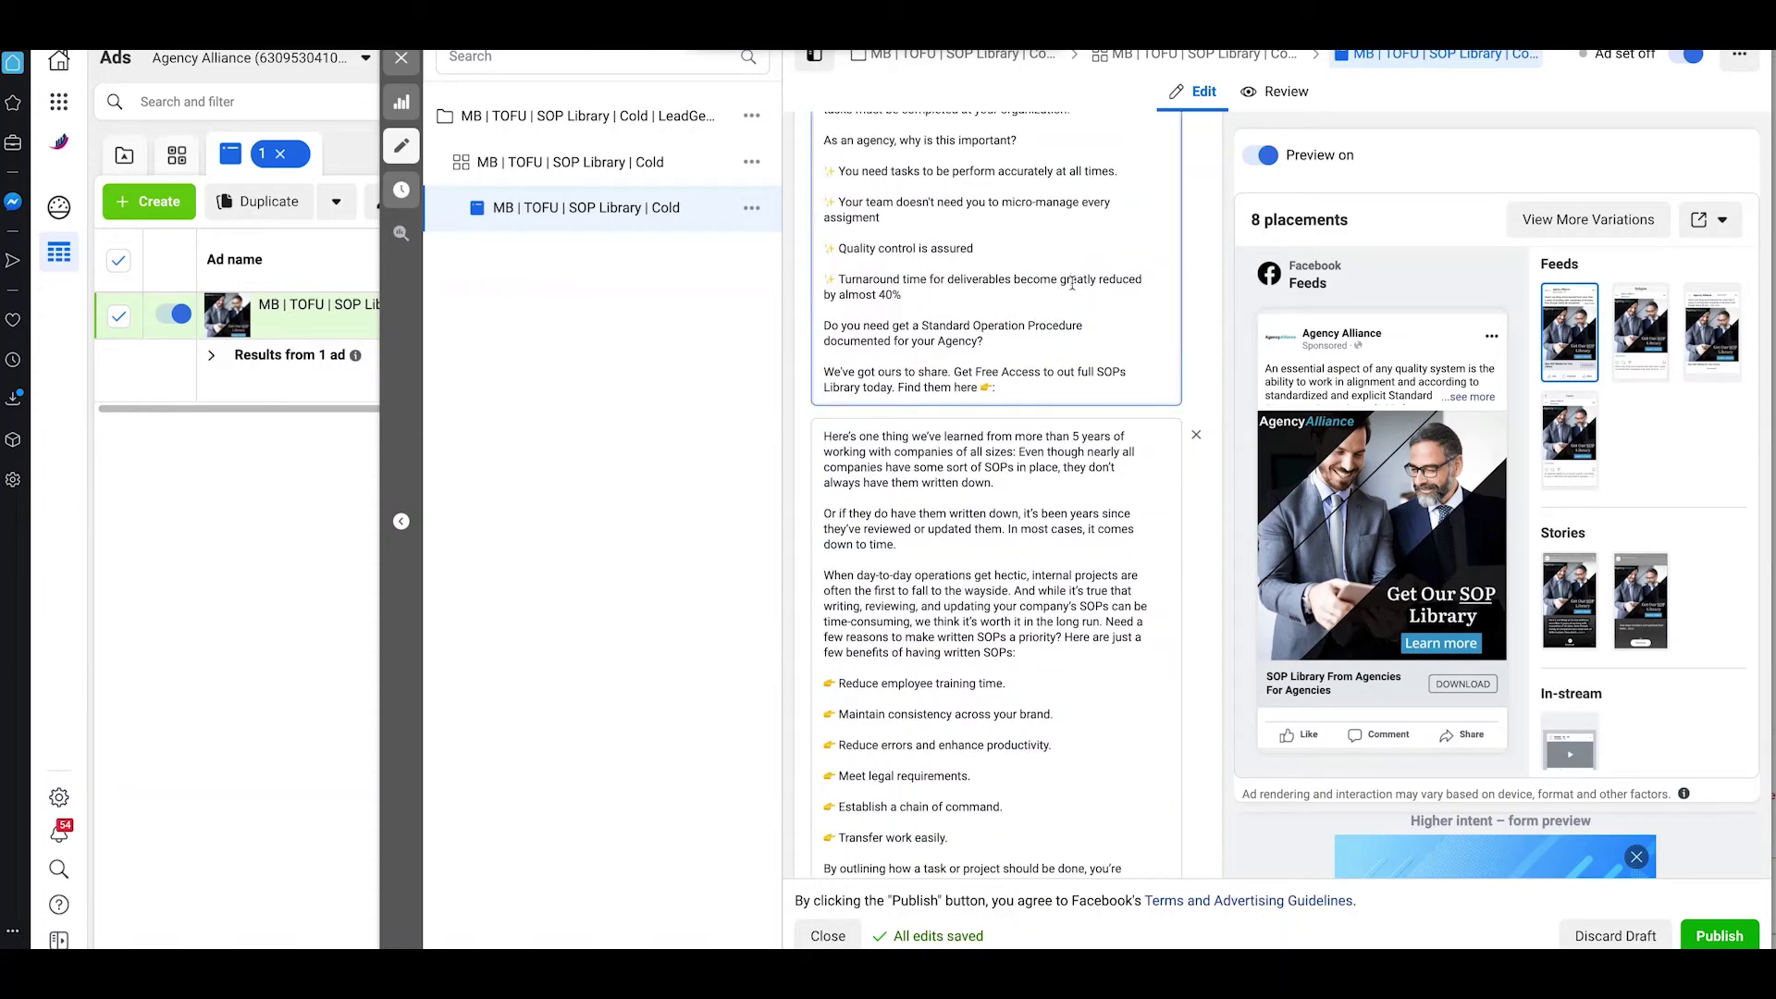
scroll(1092, 328, "down", 10)
scroll(1094, 337, "up", 5)
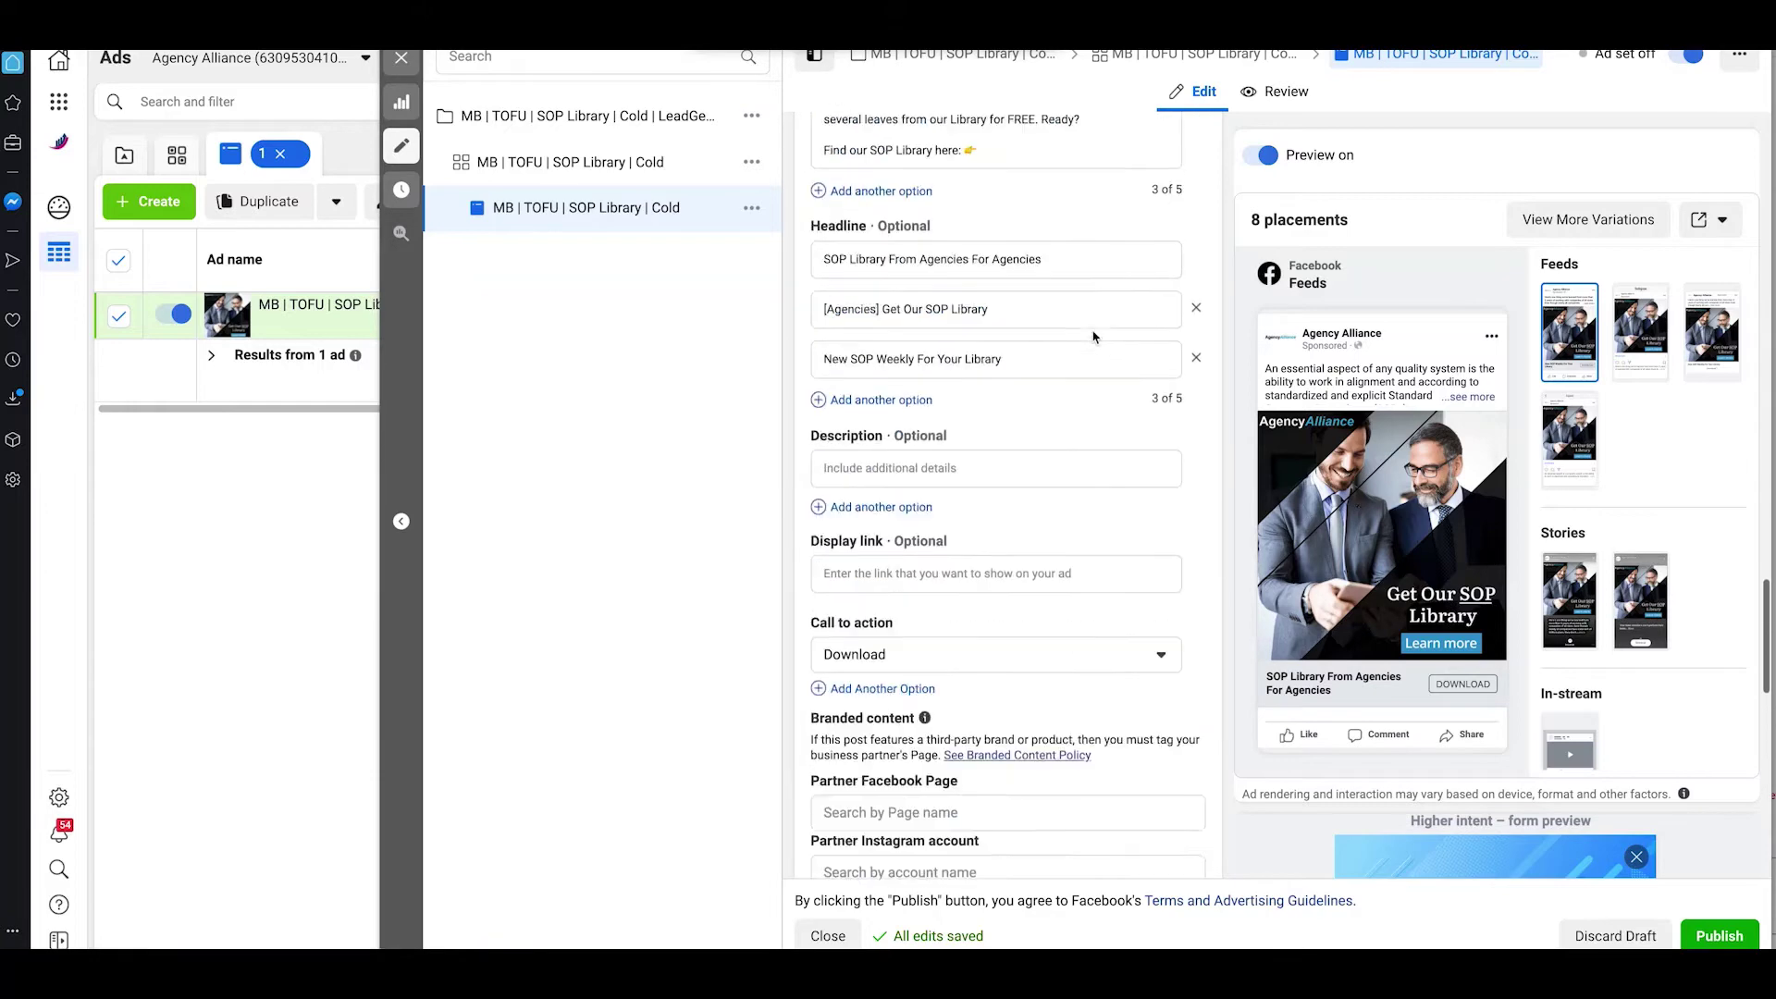
scroll(1094, 337, "down", 4)
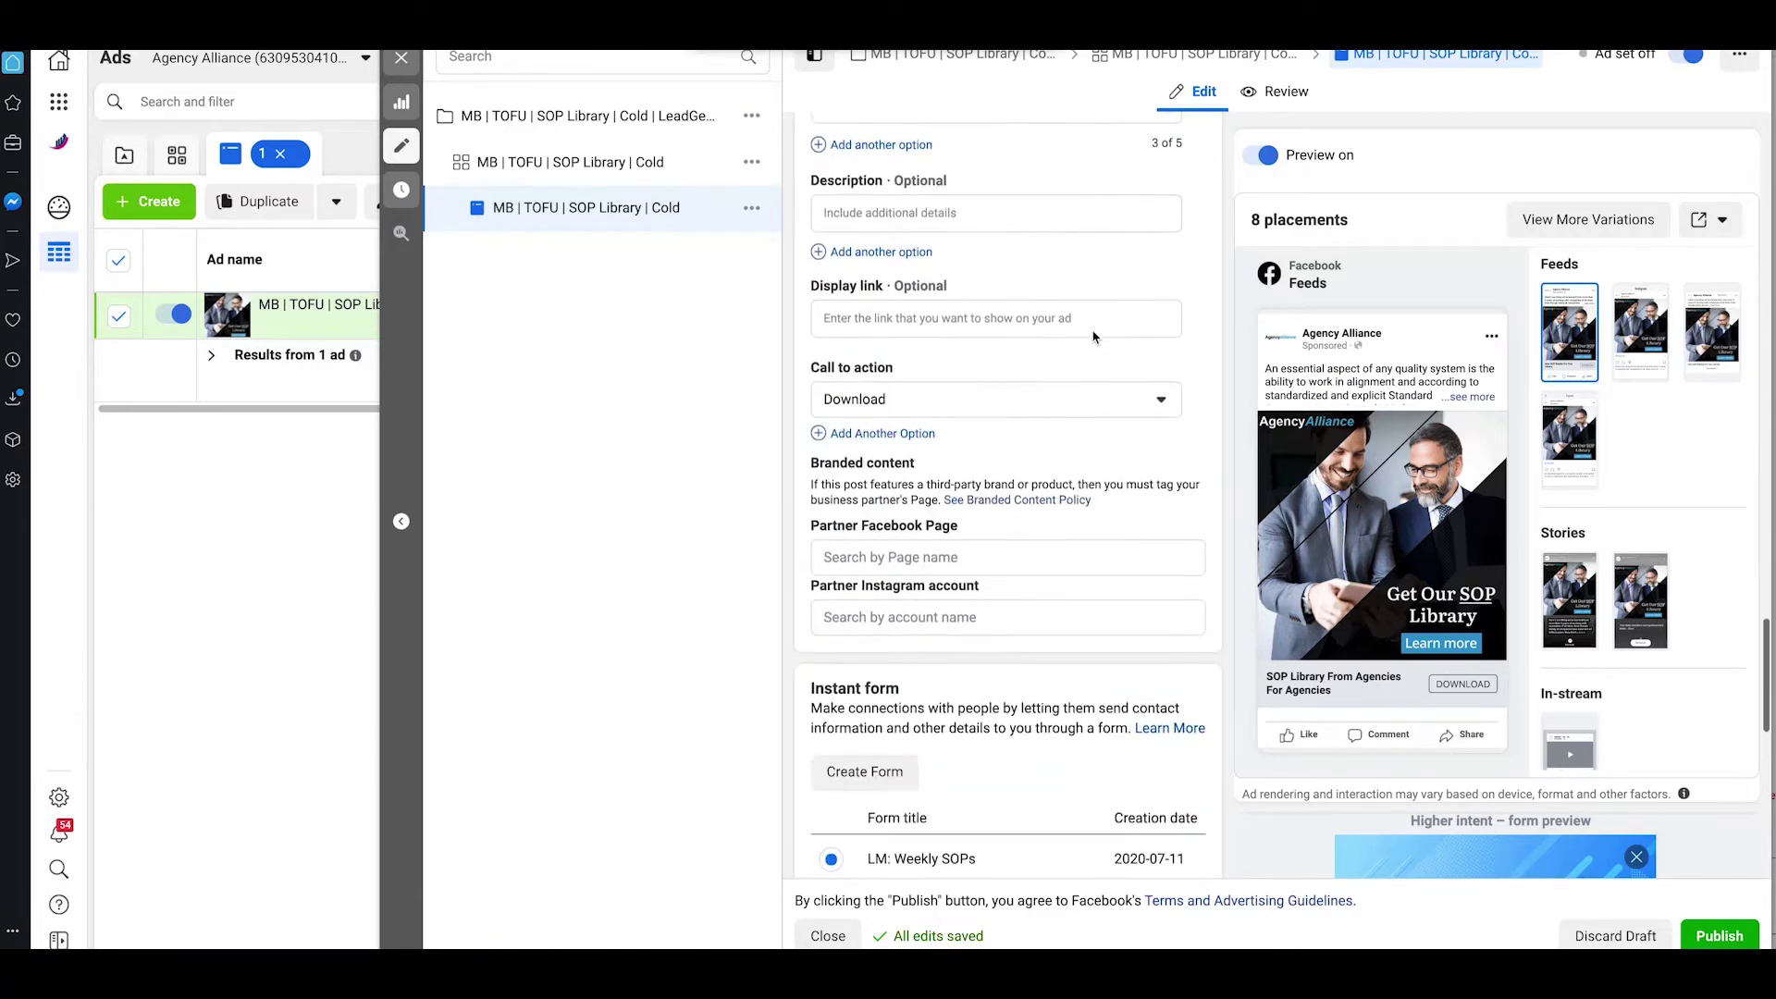
Leave the current ad and open the ad in the "MB | TOFU | Blog: SOPs for Agencies | Cold" campaign for editing
scroll(1094, 337, "up", 2)
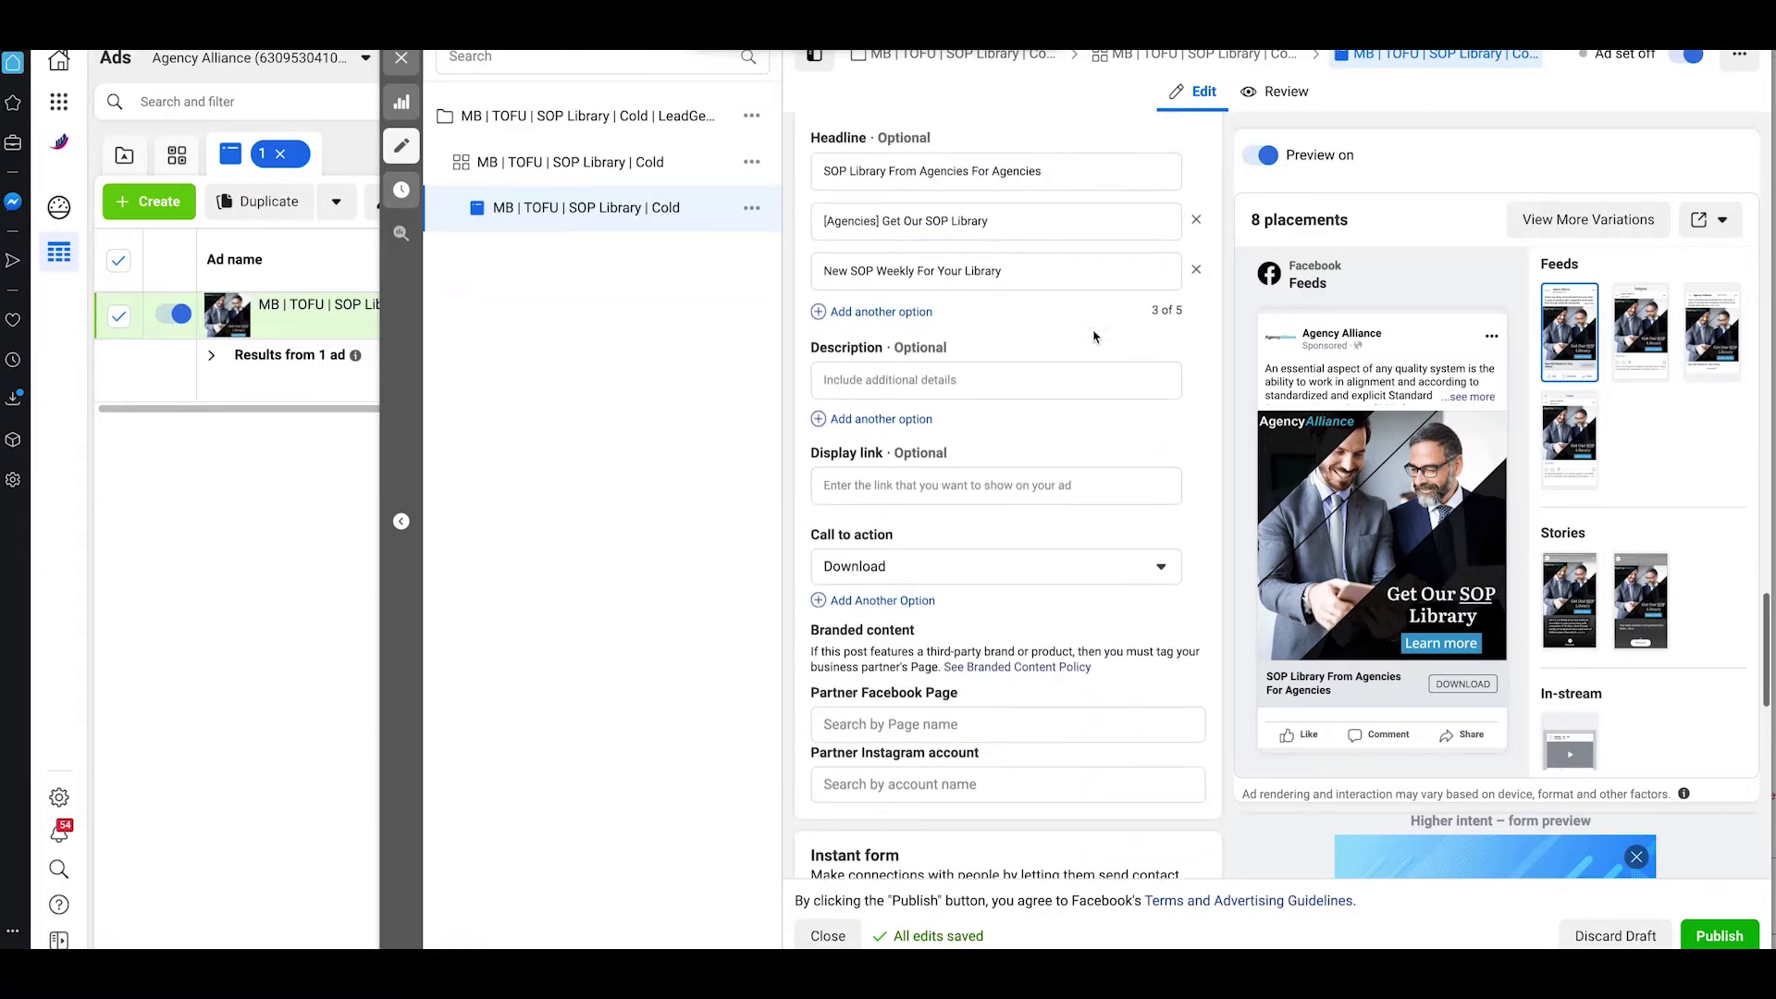
left_click(401, 57)
left_click(400, 152)
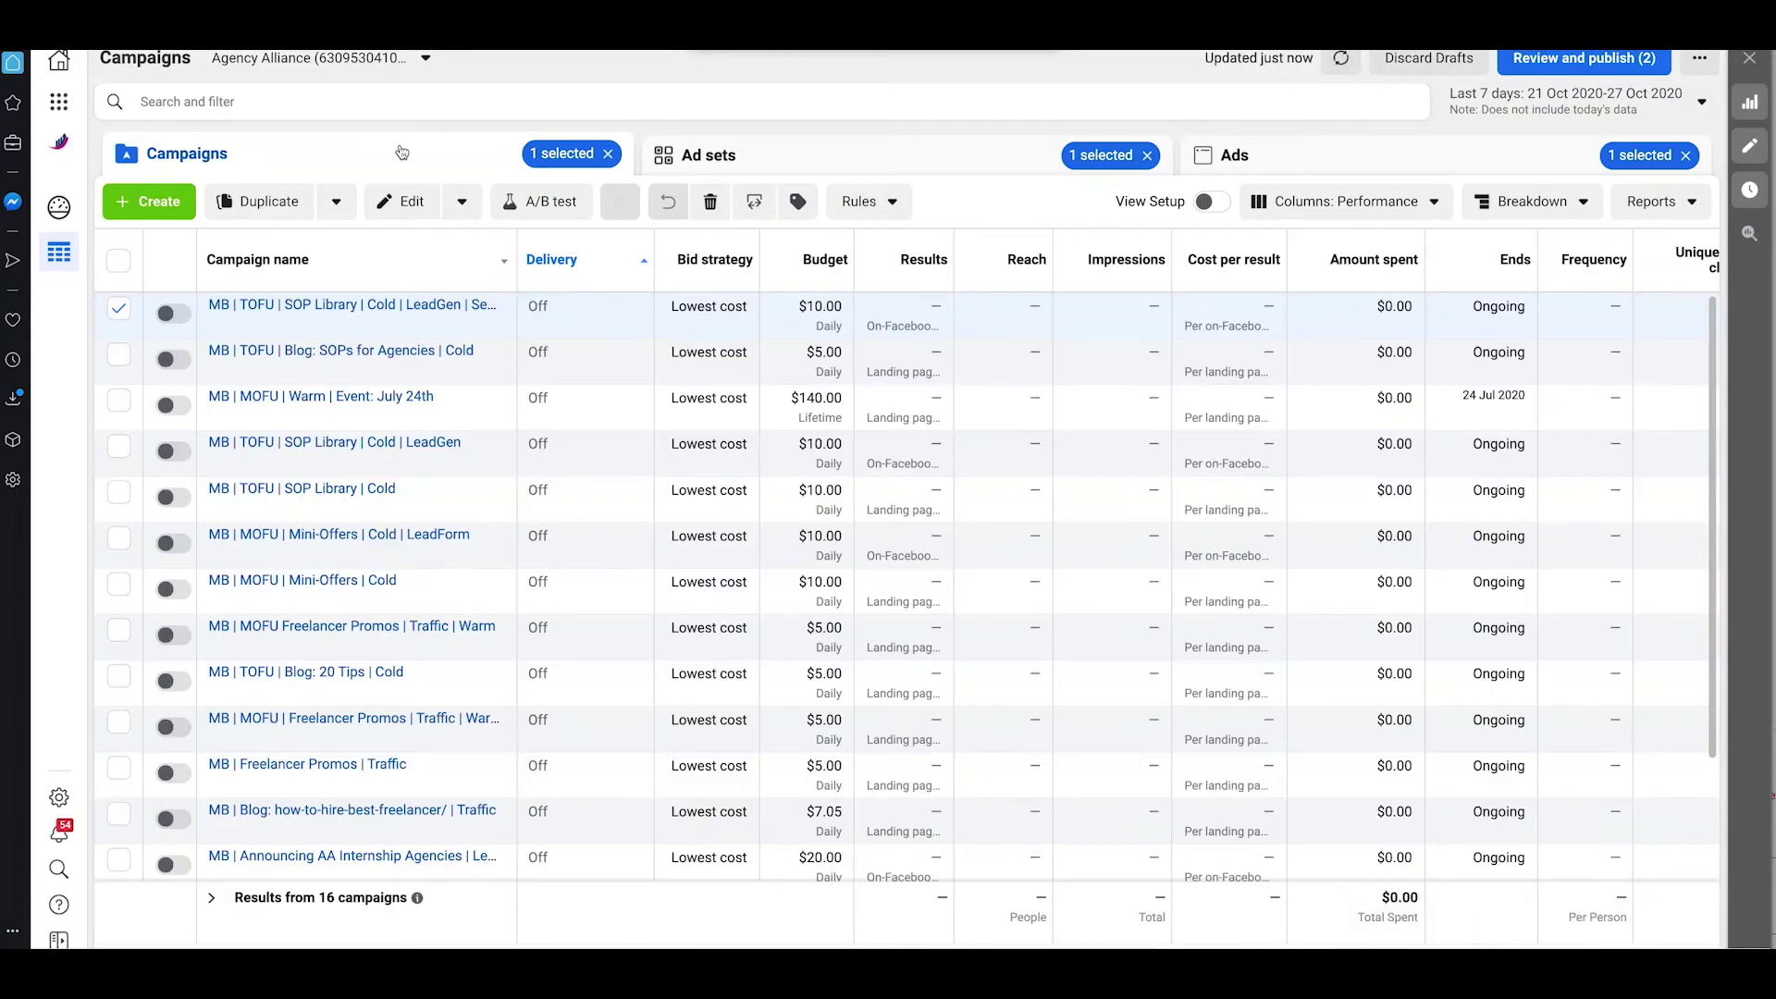
mouse_move(367, 359)
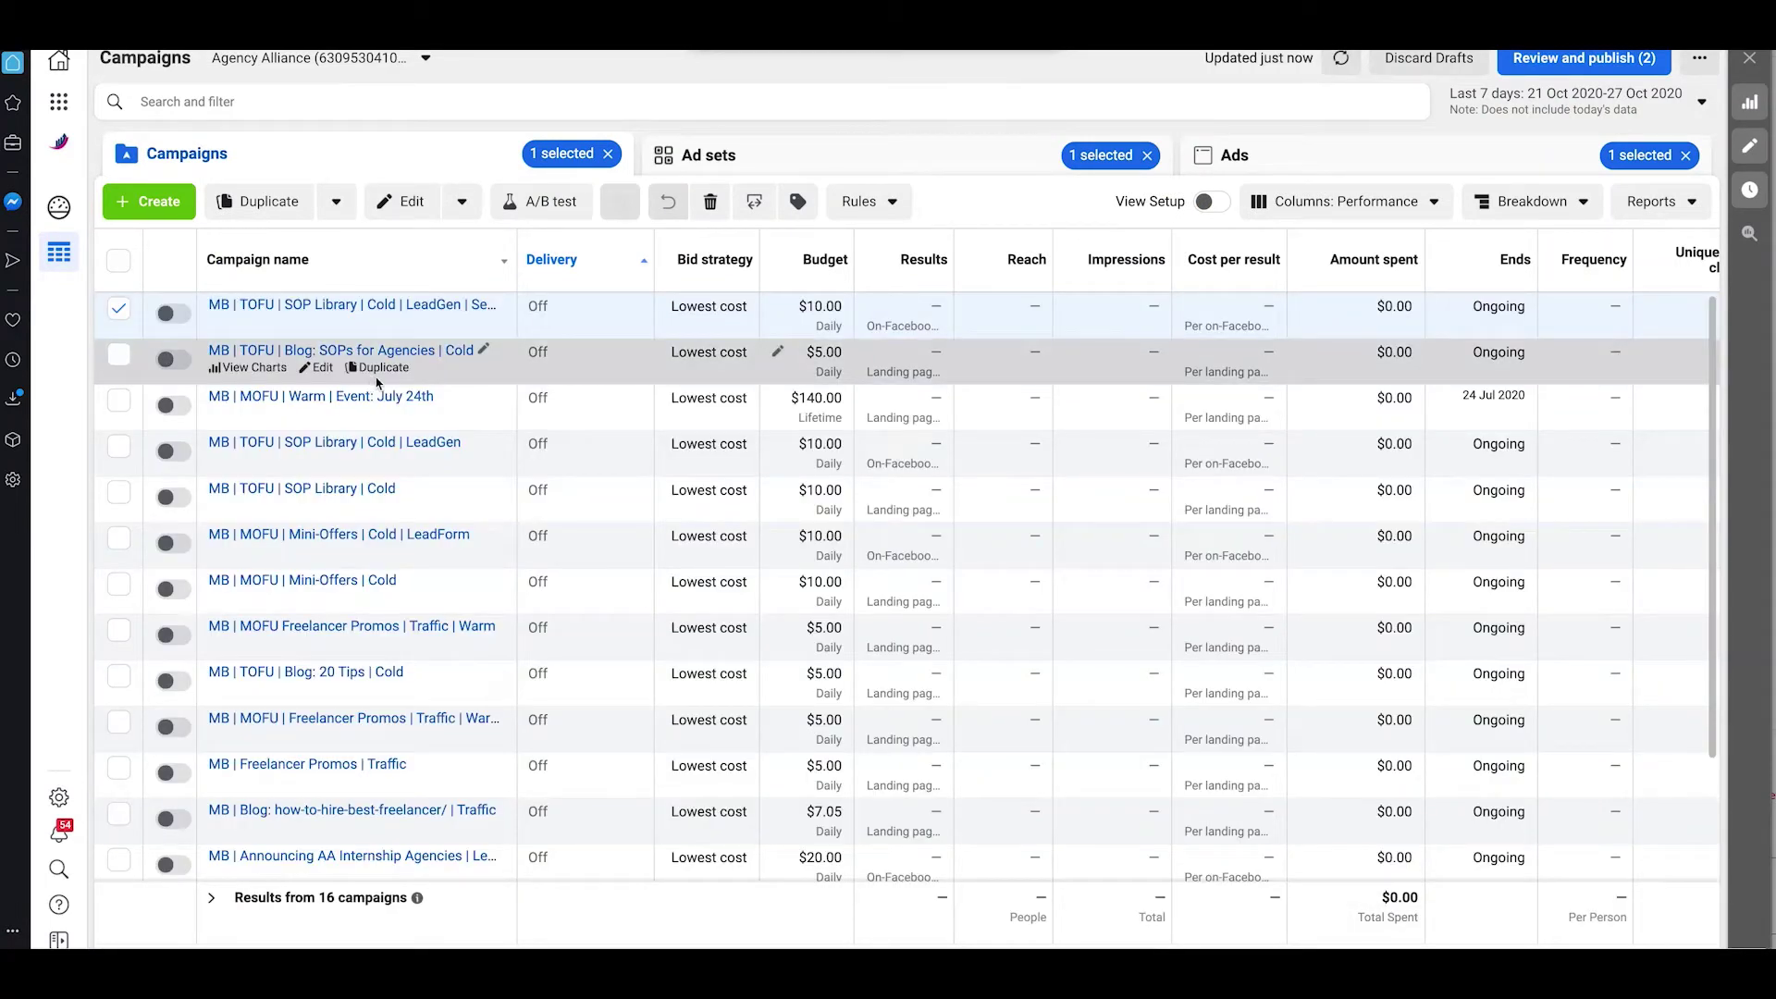
left_click(366, 353)
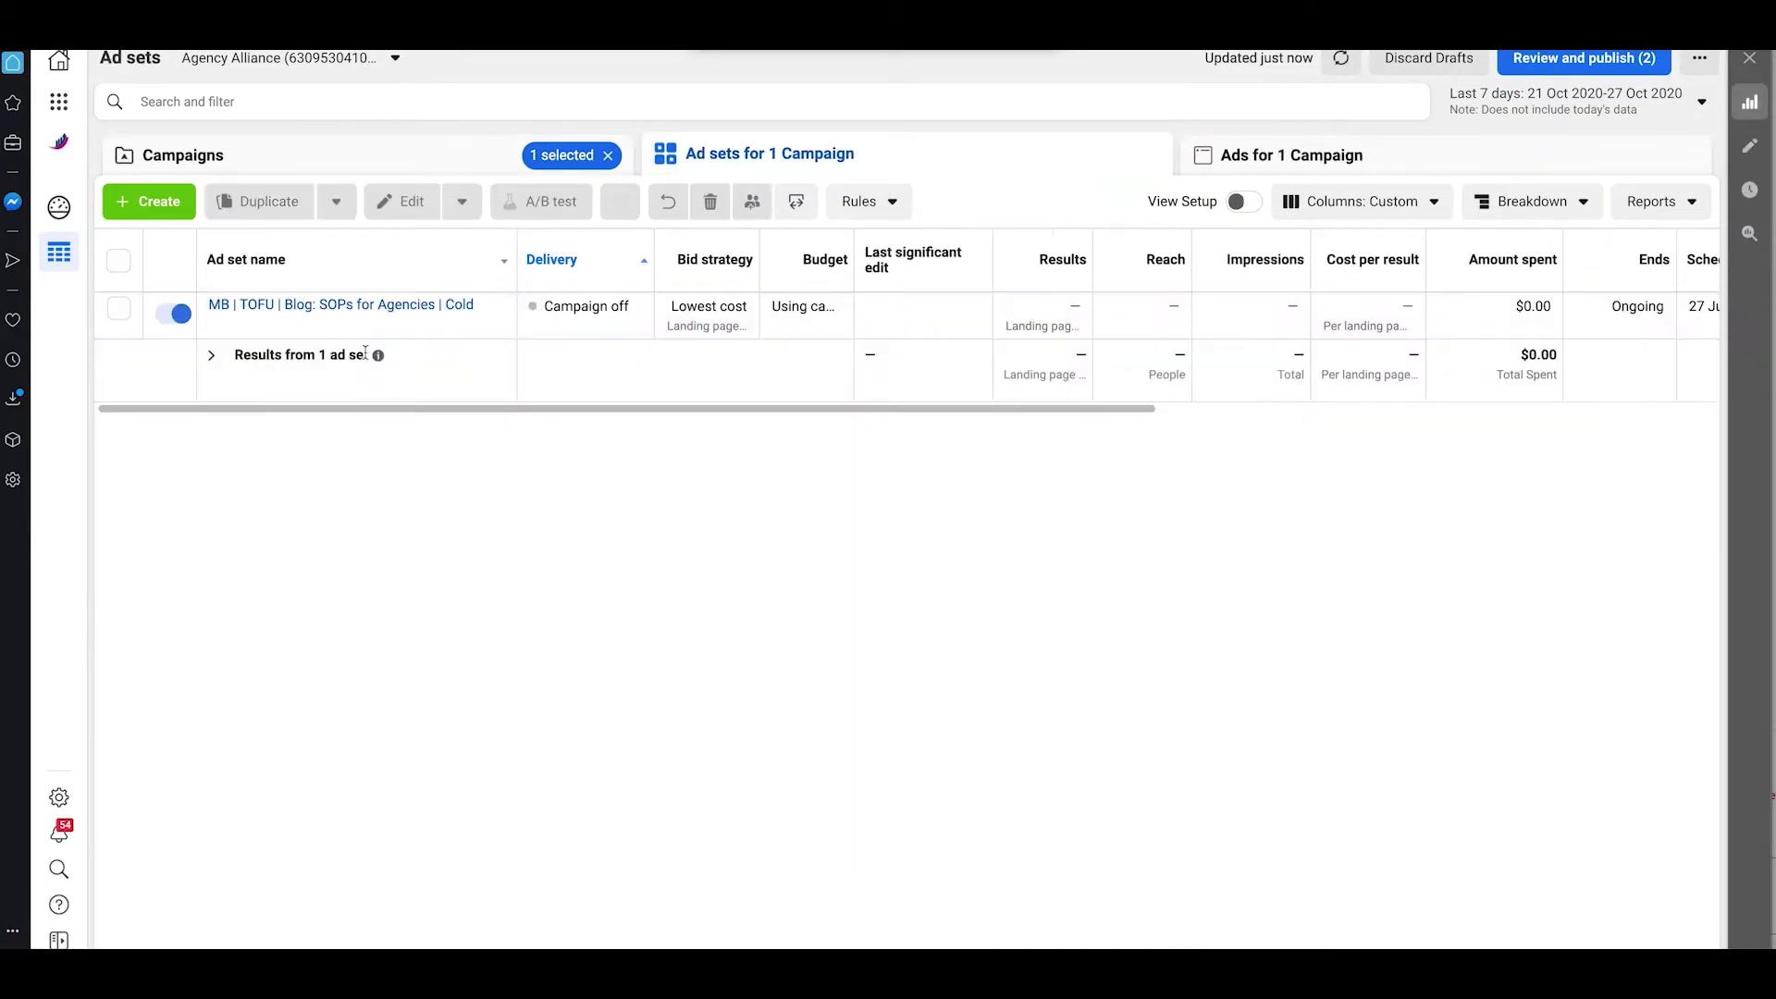
left_click(381, 307)
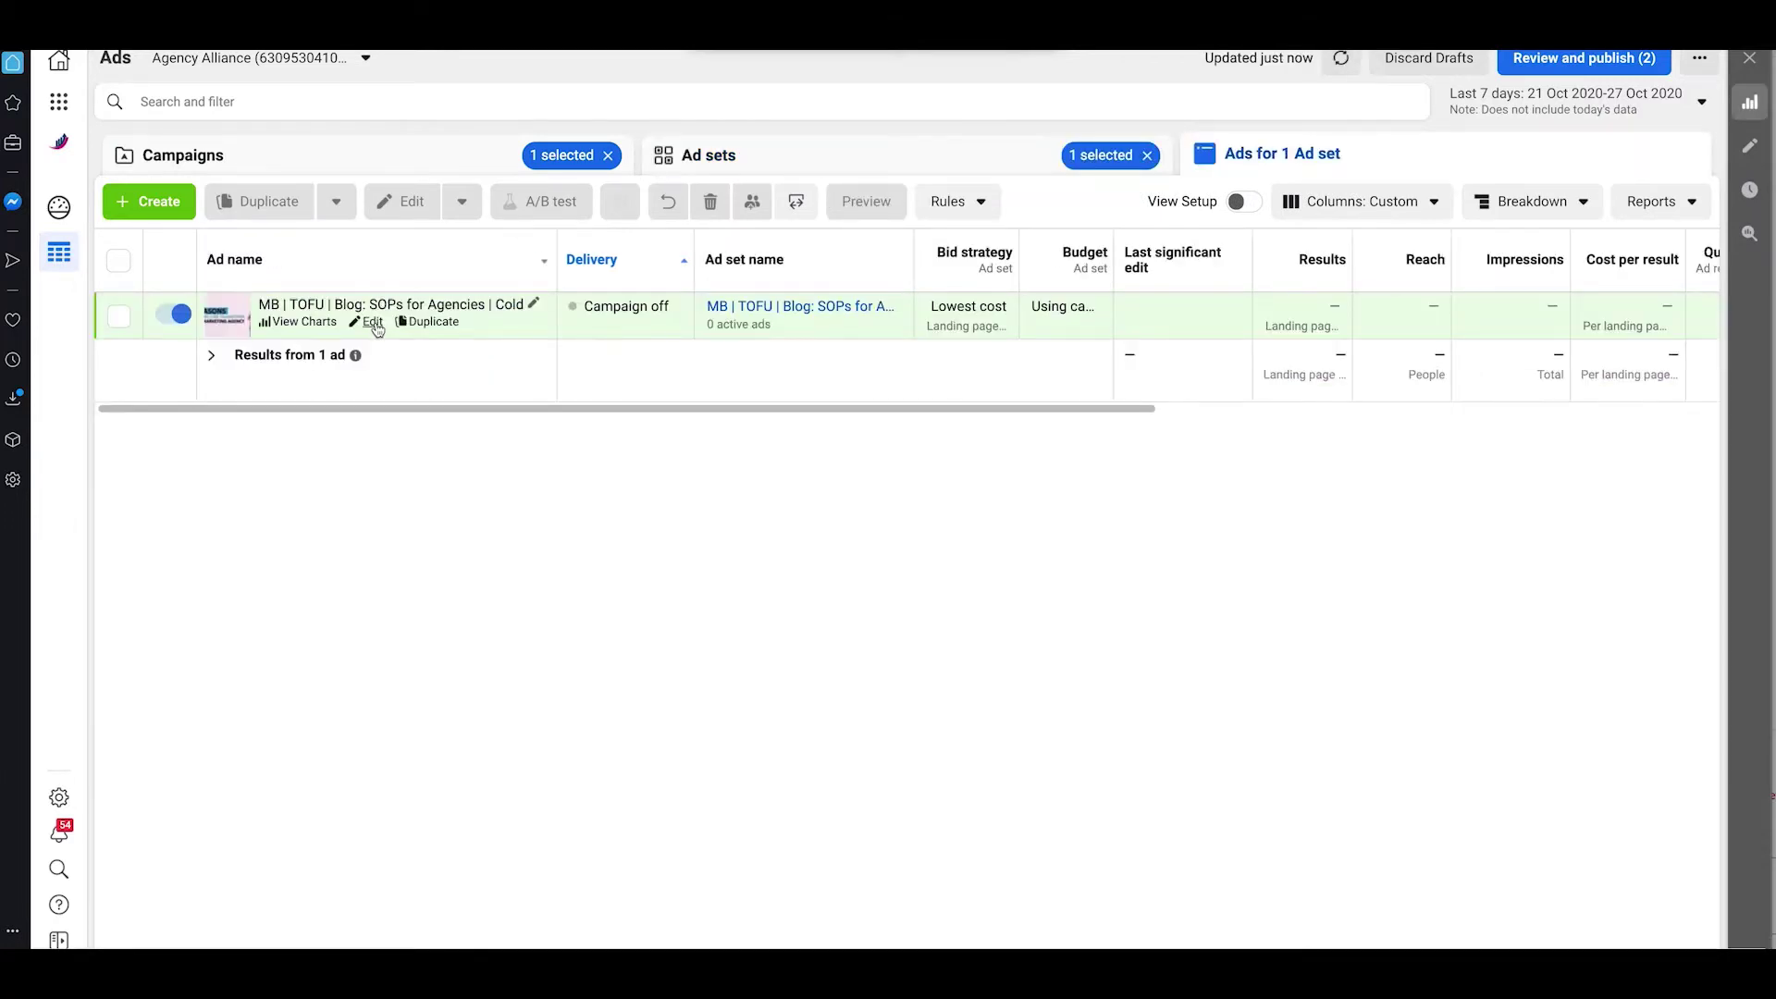
left_click(376, 325)
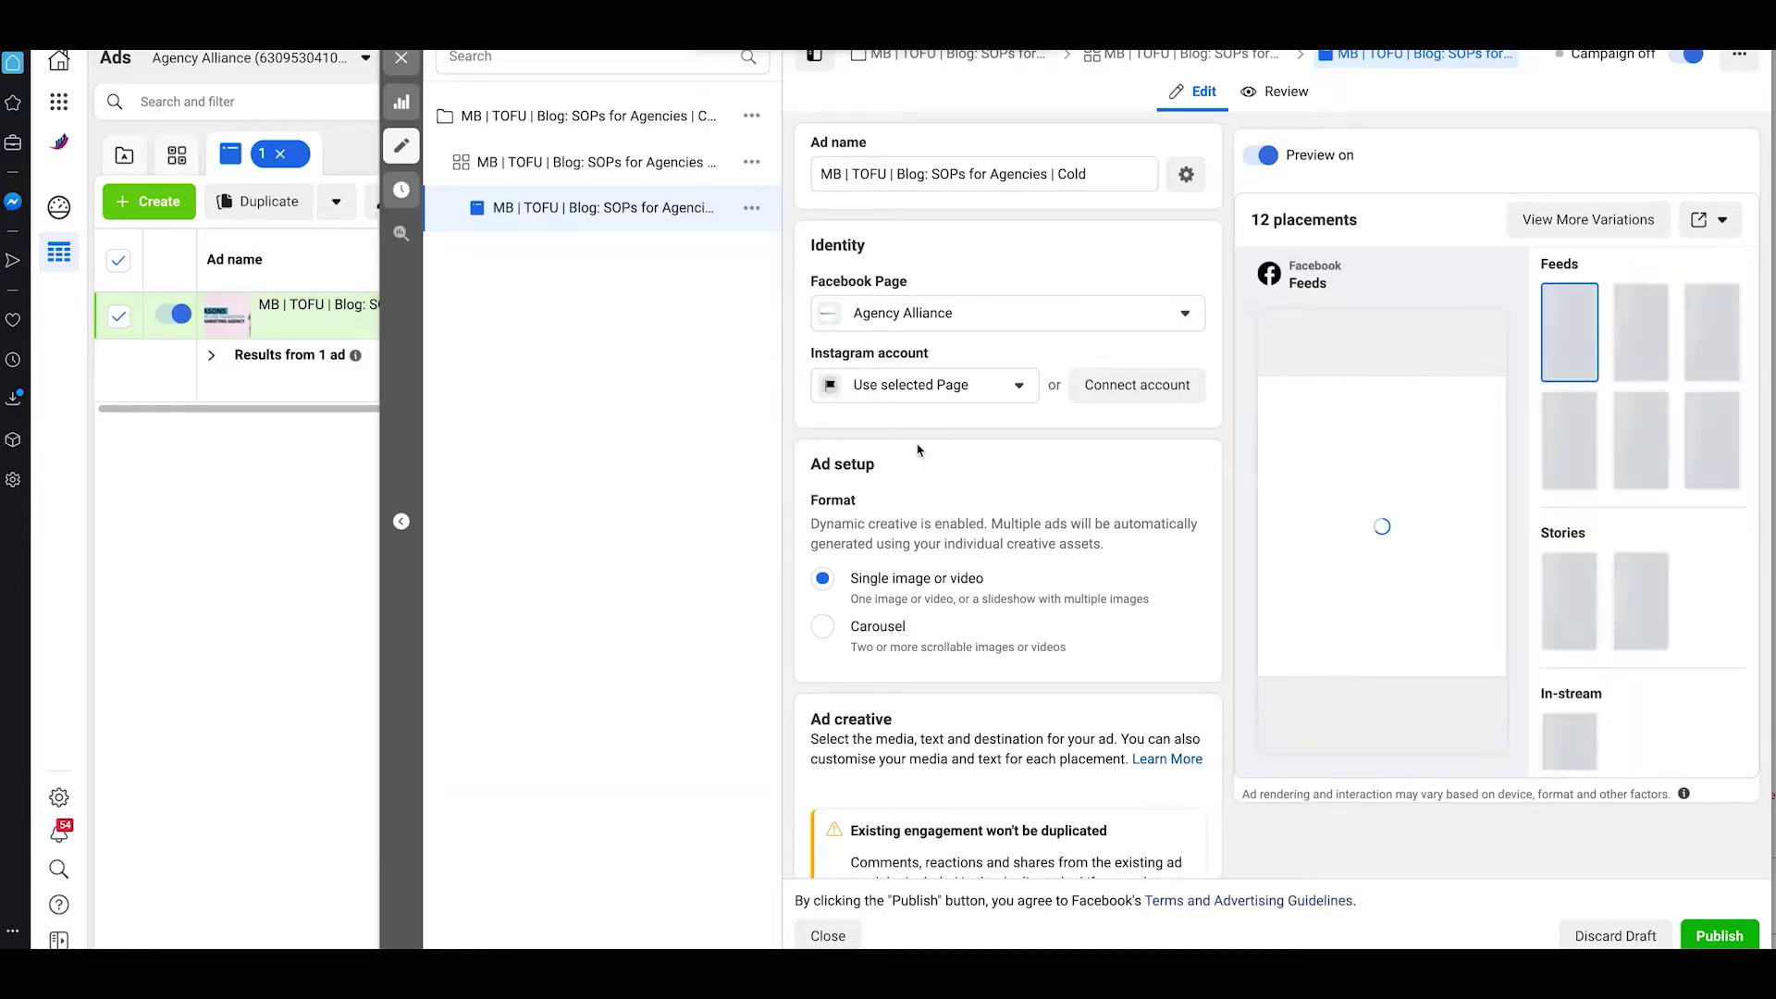
Locate and highlight the short link at the end of the ad's first primary text
scroll(917, 448, "down", 3)
scroll(916, 448, "down", 10)
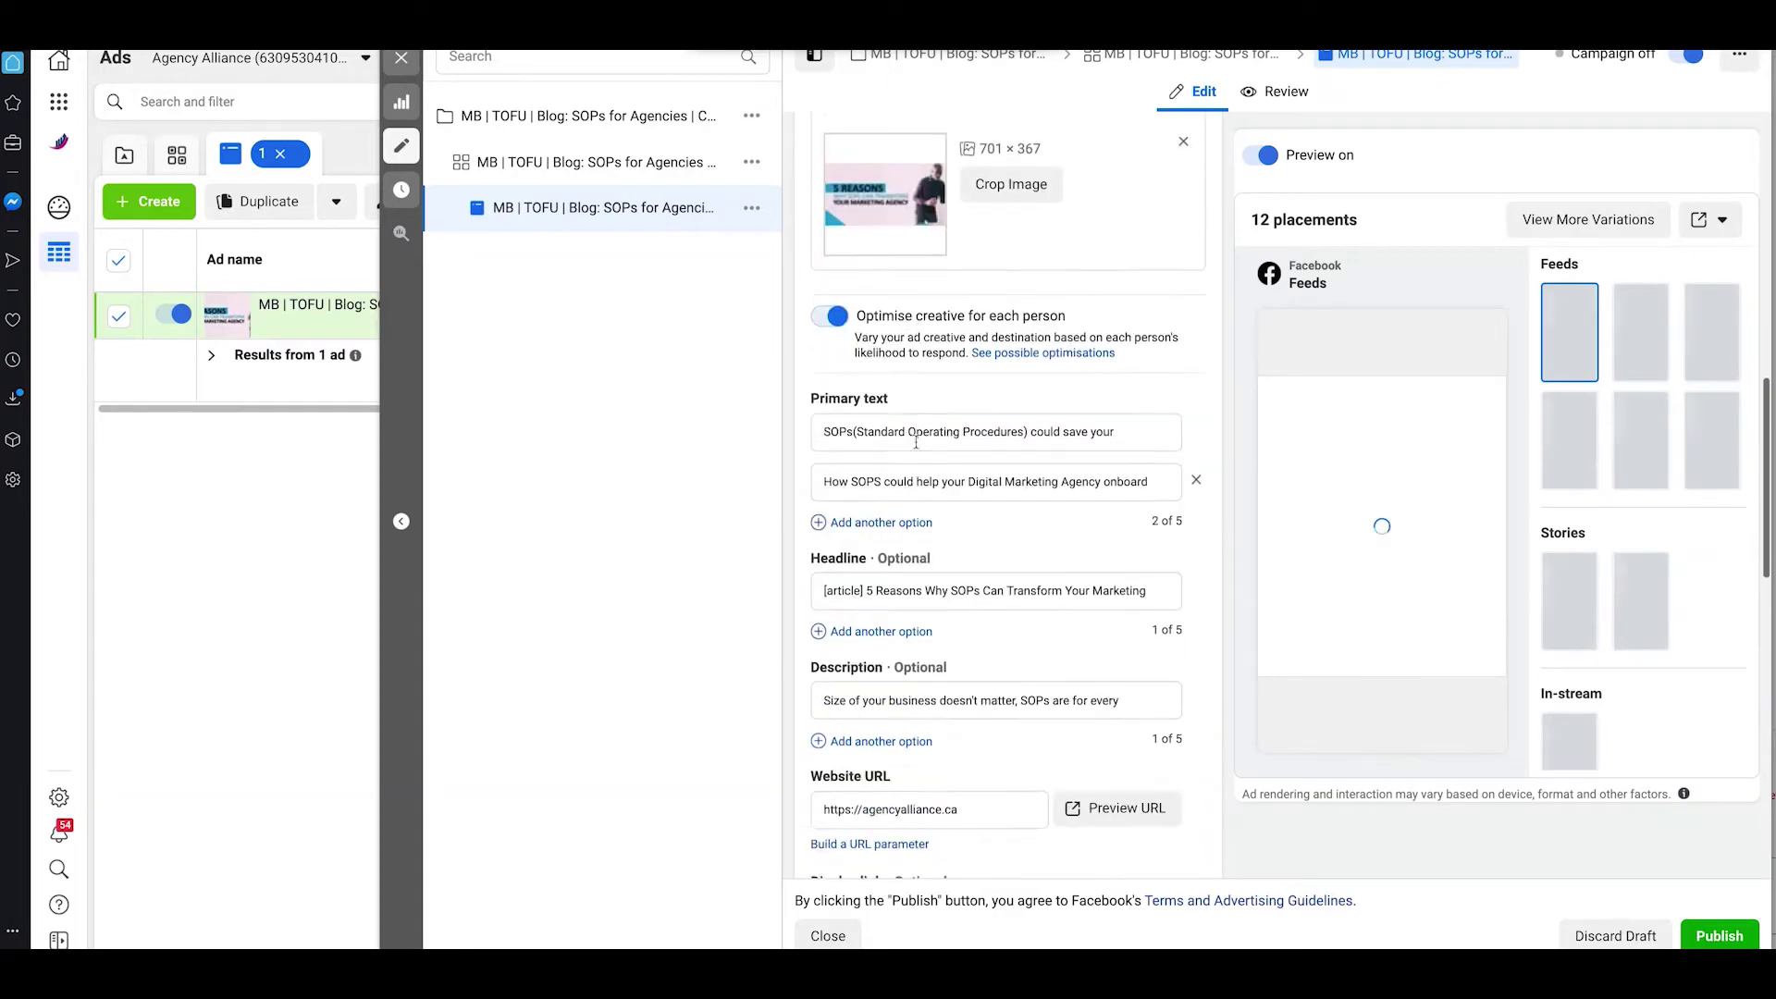
left_click(983, 309)
left_click_drag(1009, 547, 1188, 551)
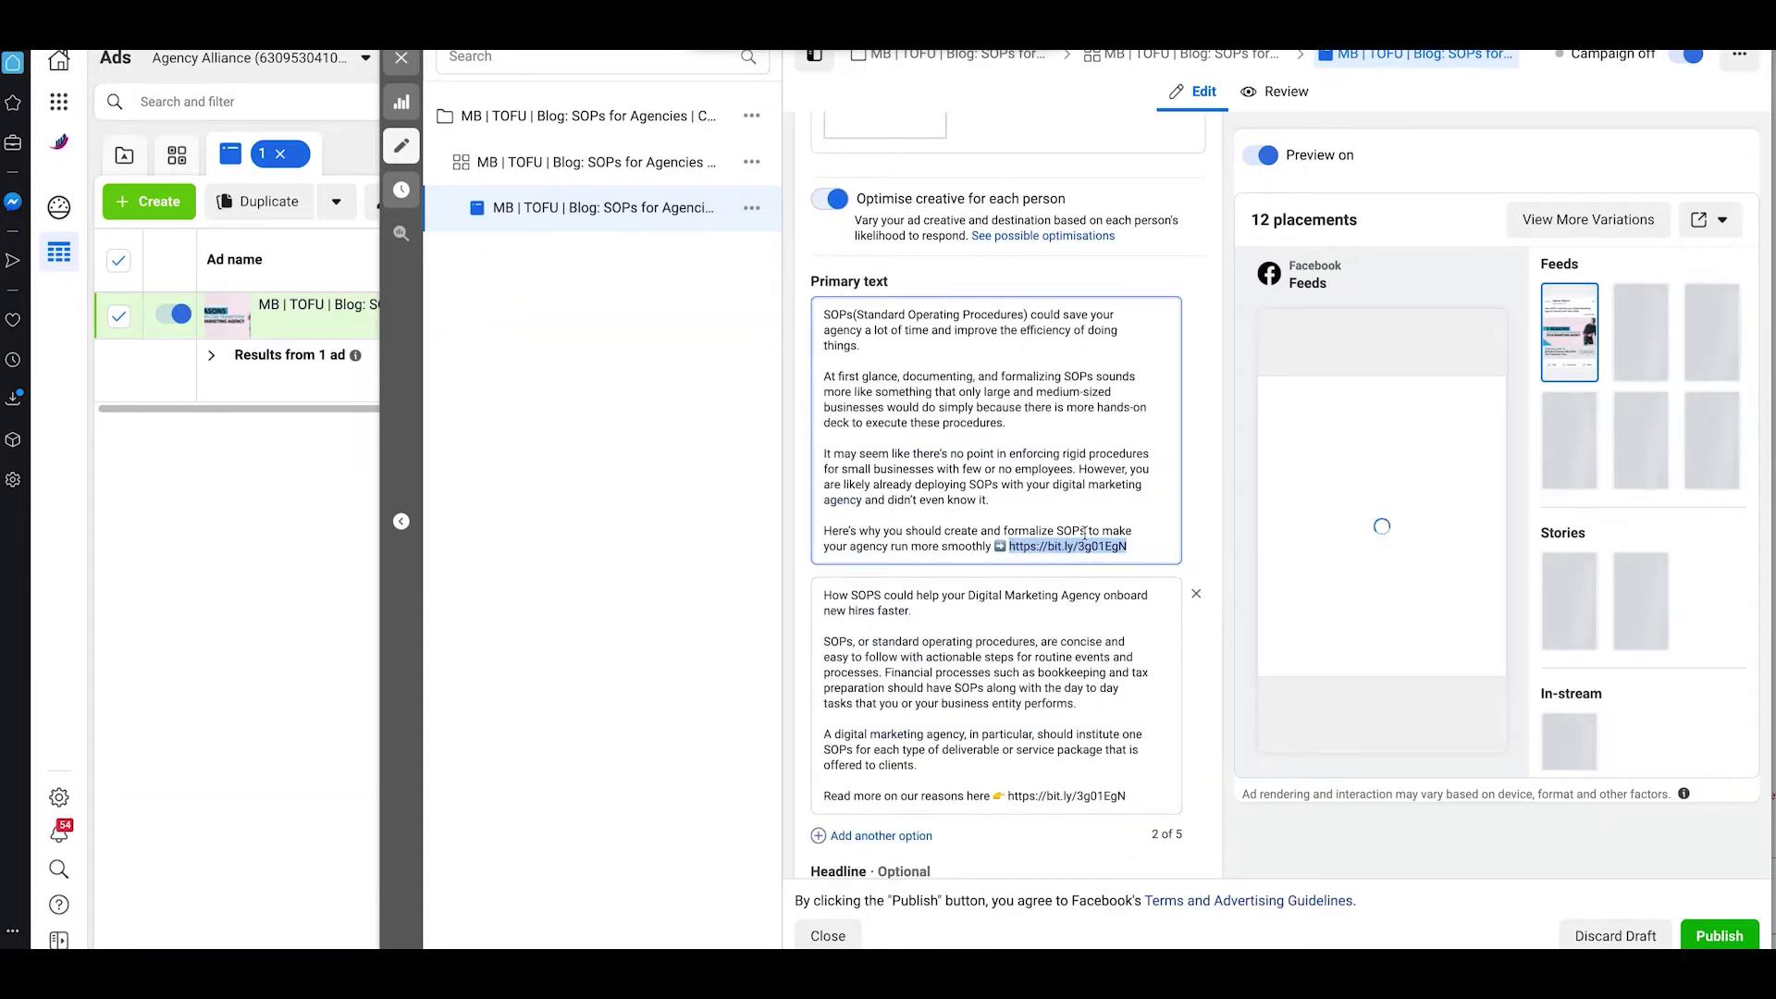
Switch to the Campaign URL Builder page and examine its campaign fields and the generated campaign URL
key("ctrl+t")
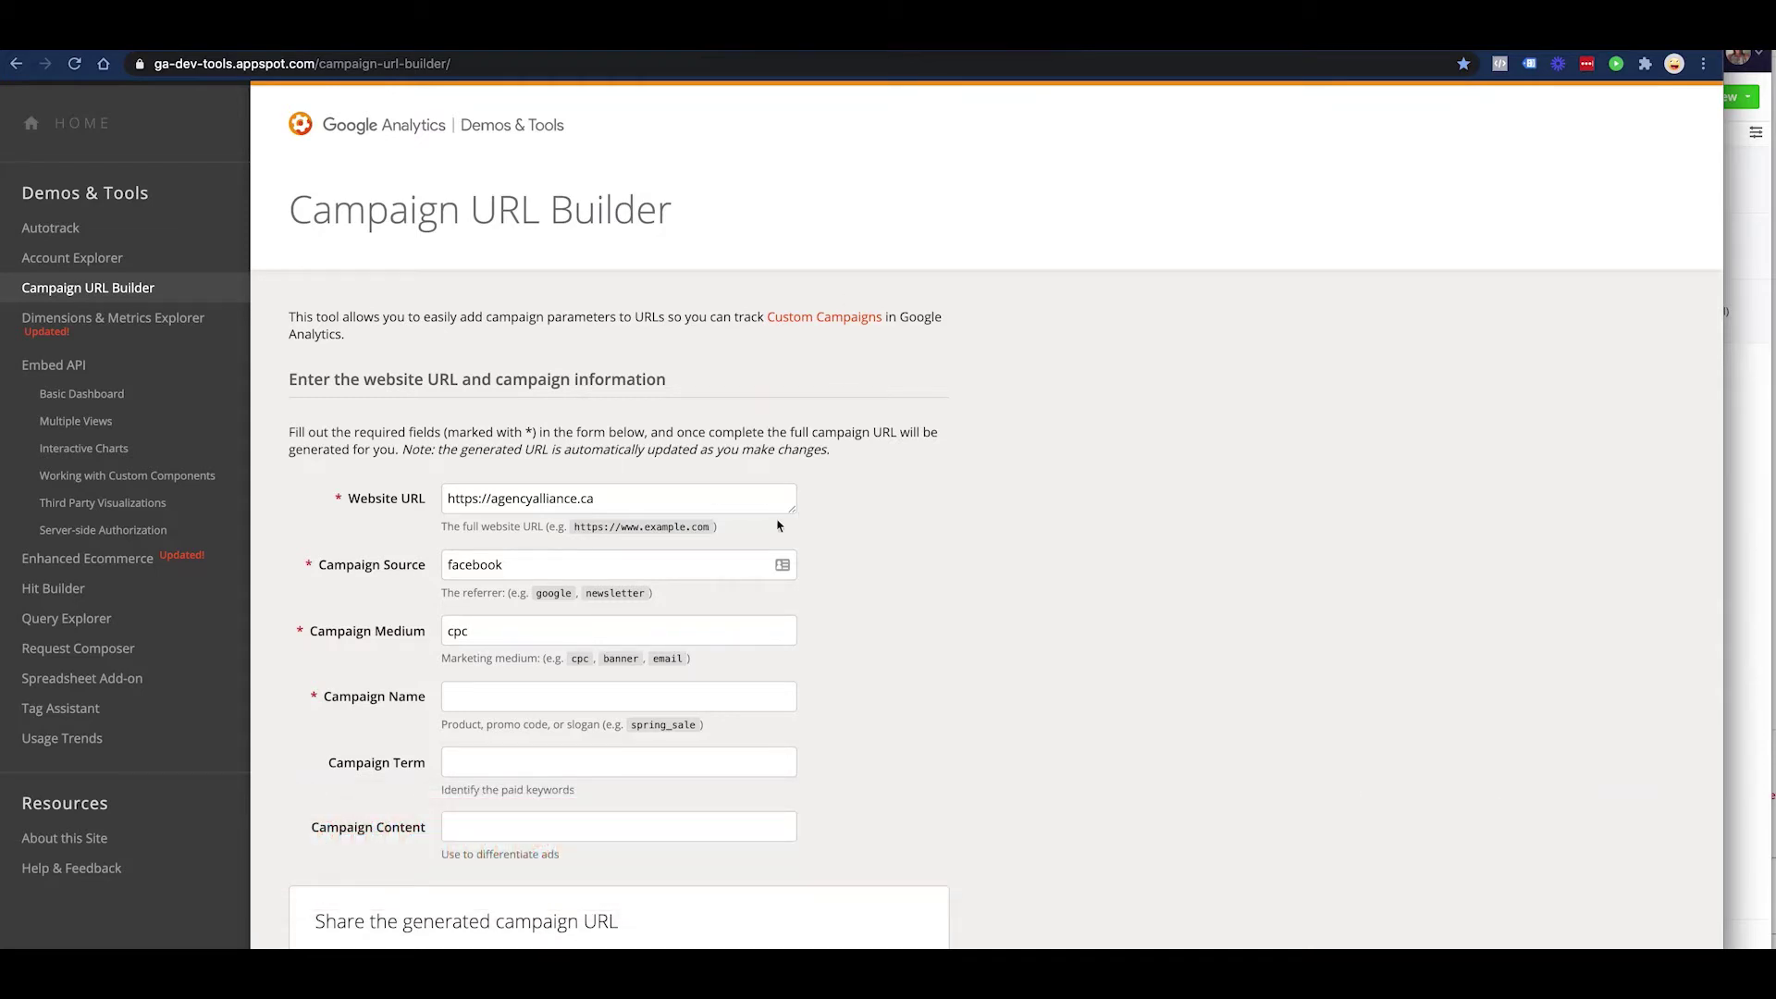
scroll(777, 526, "down", 3)
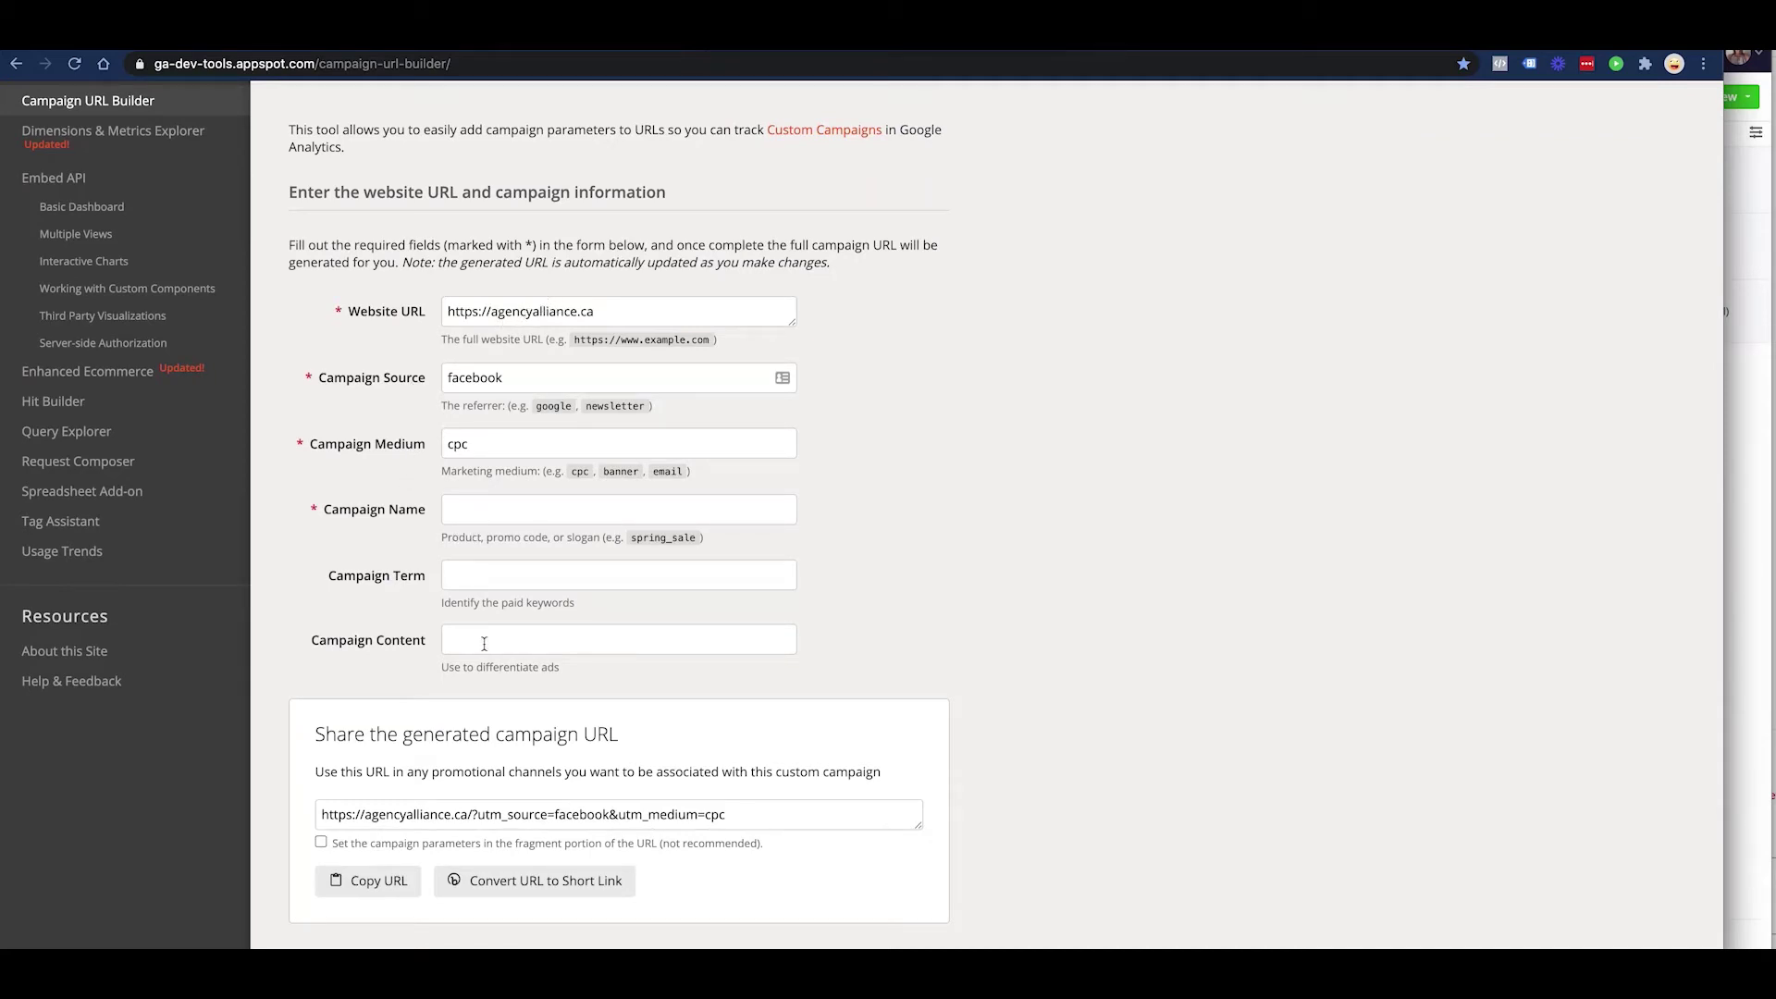
scroll(483, 644, "down", 1)
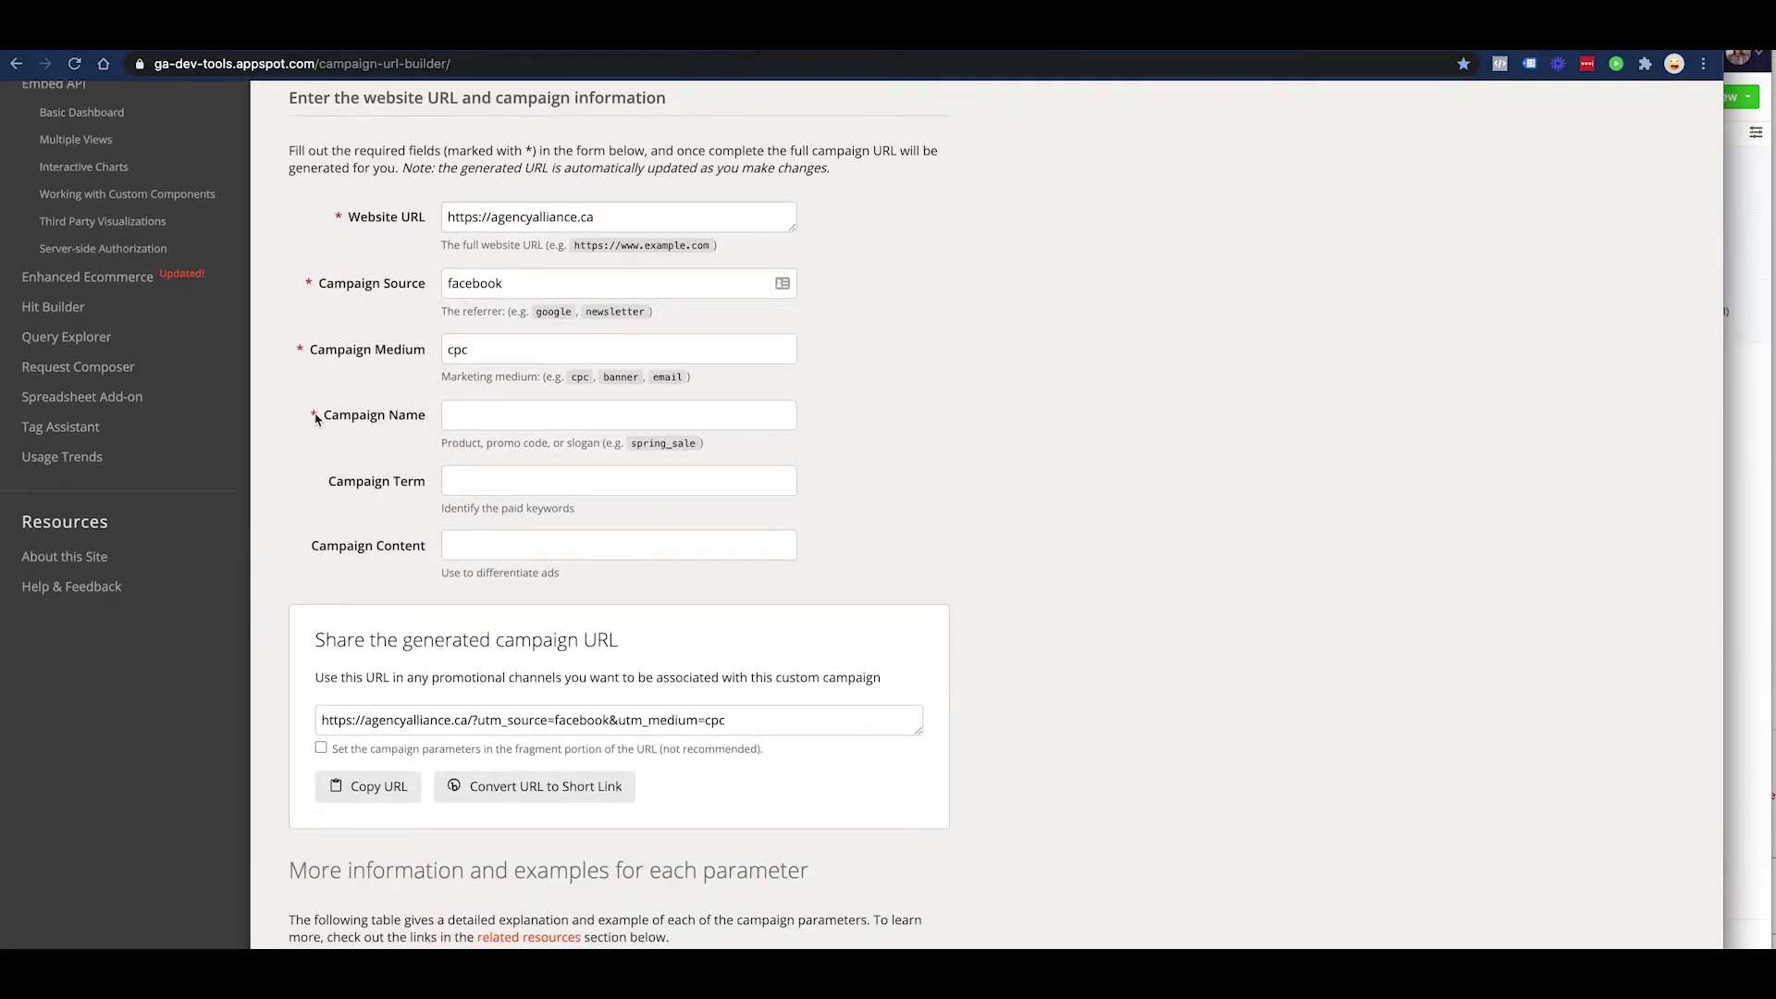
left_click(473, 416)
scroll(432, 469, "down", 3)
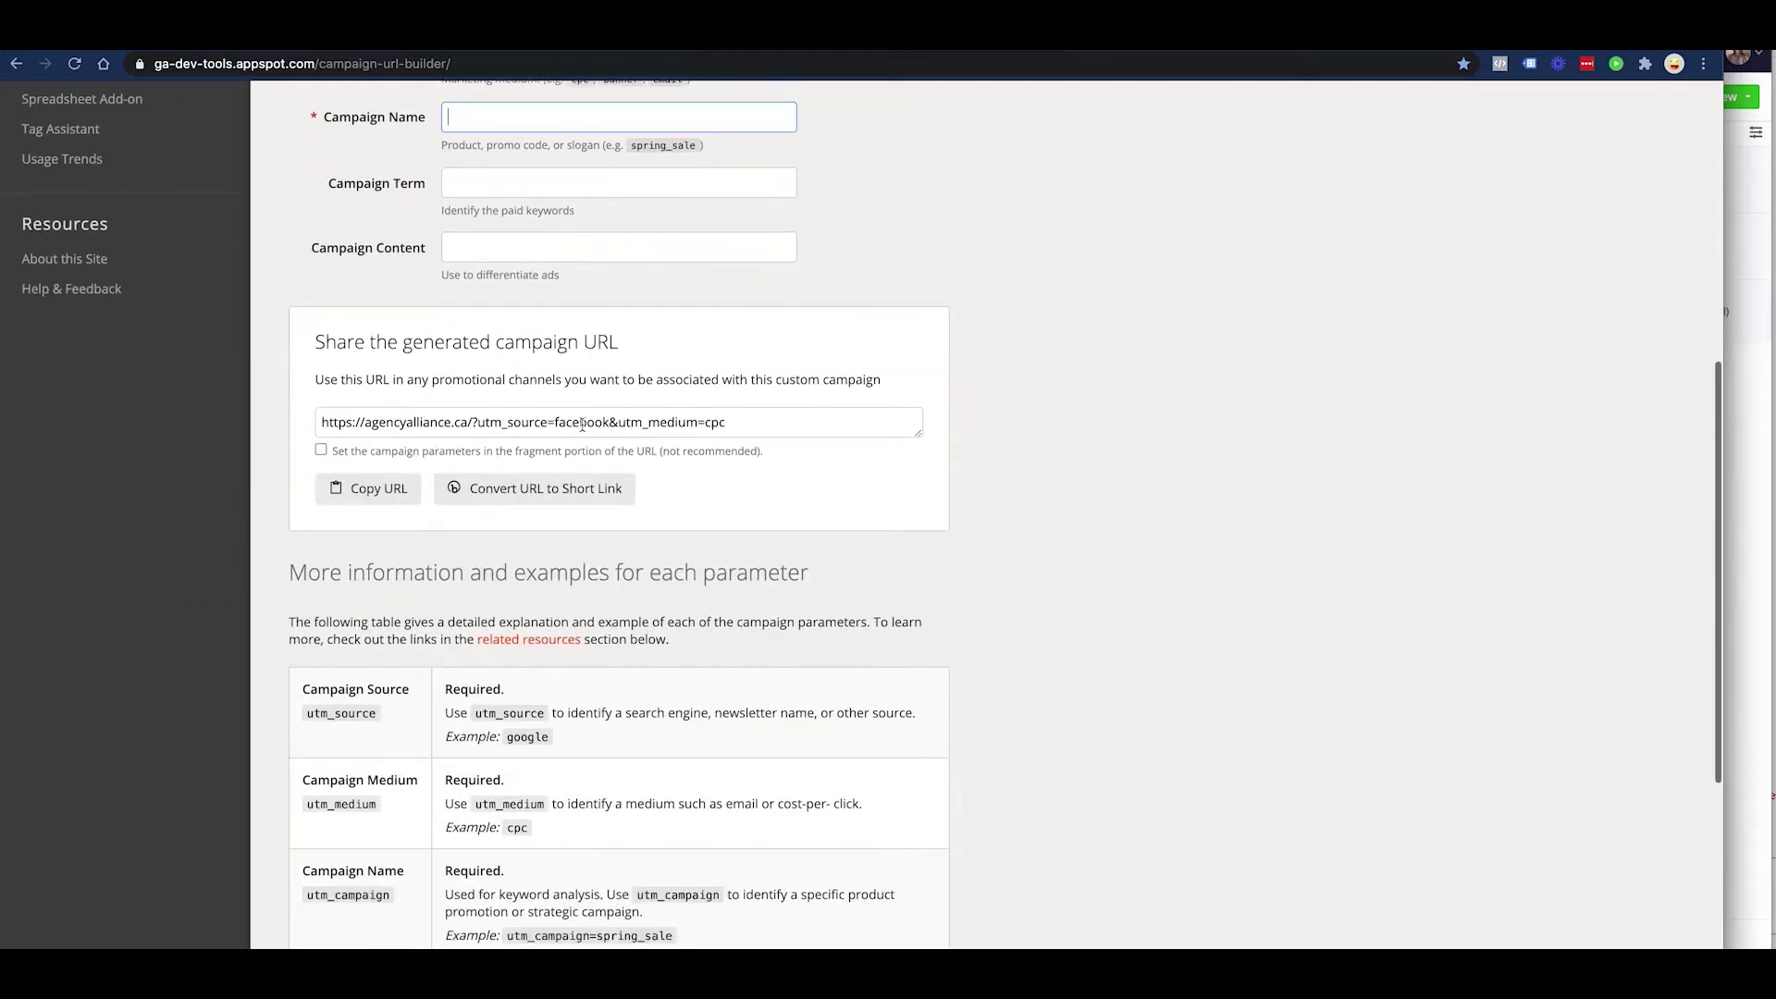
left_click(572, 425)
triple_click(585, 422)
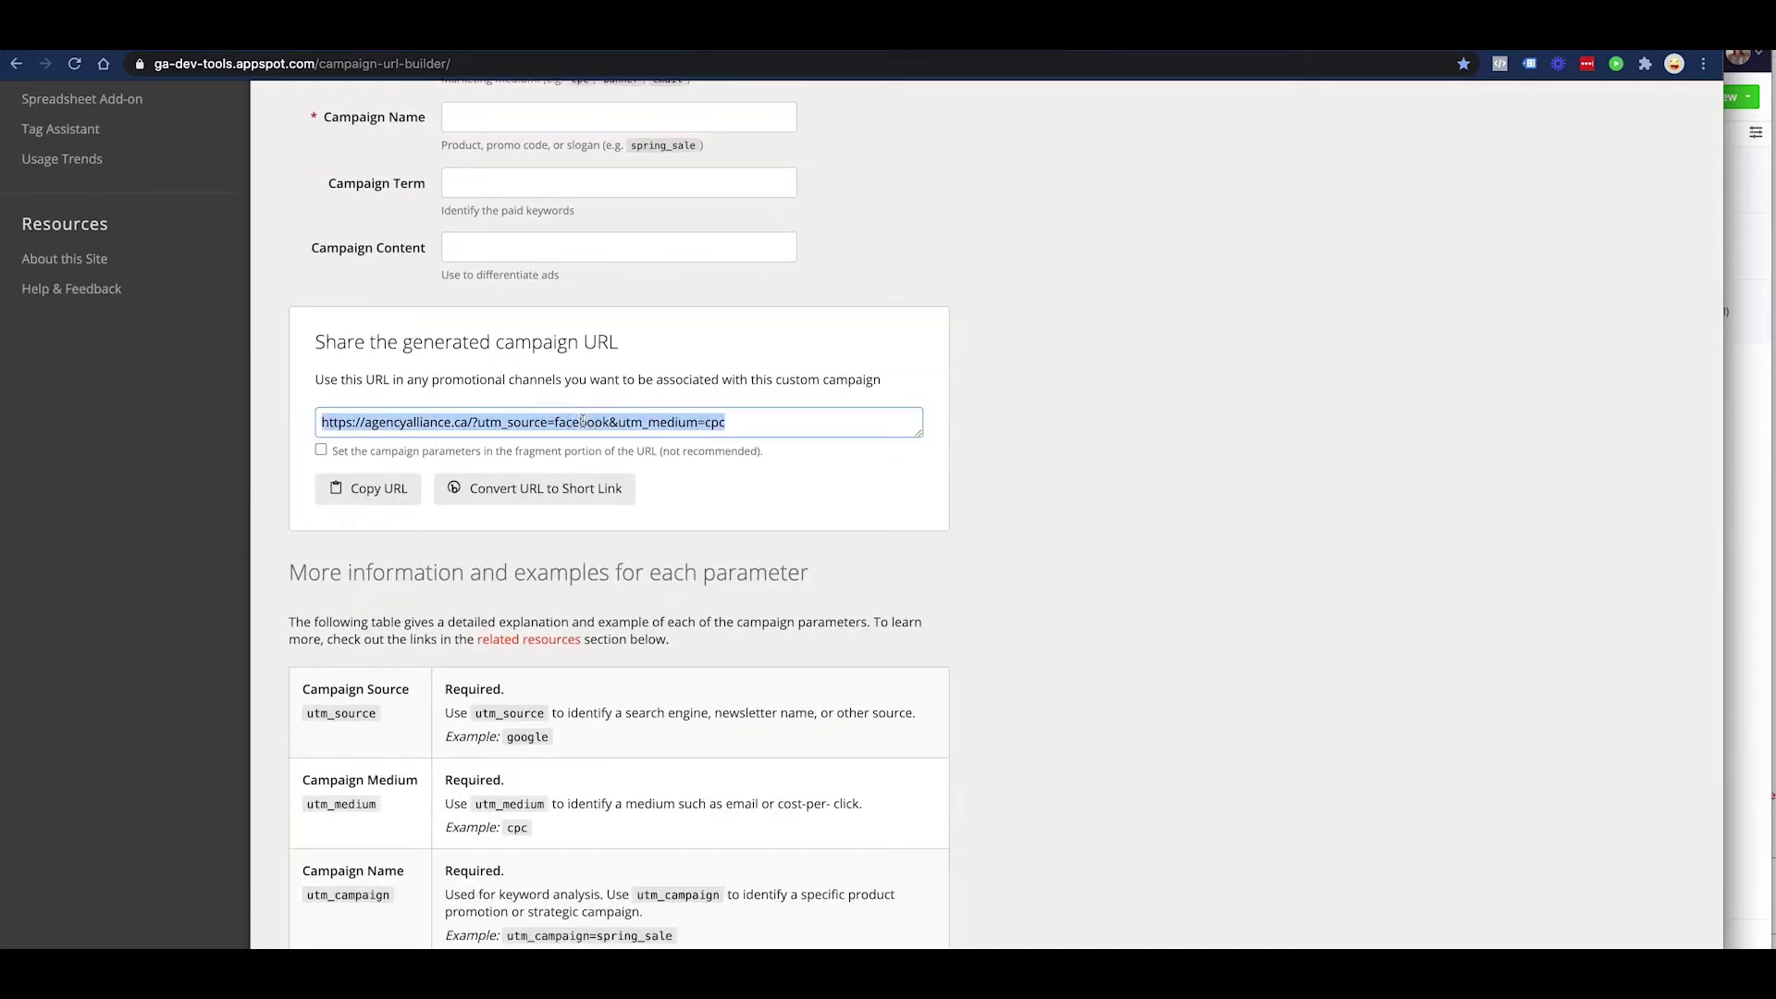
left_click(774, 492)
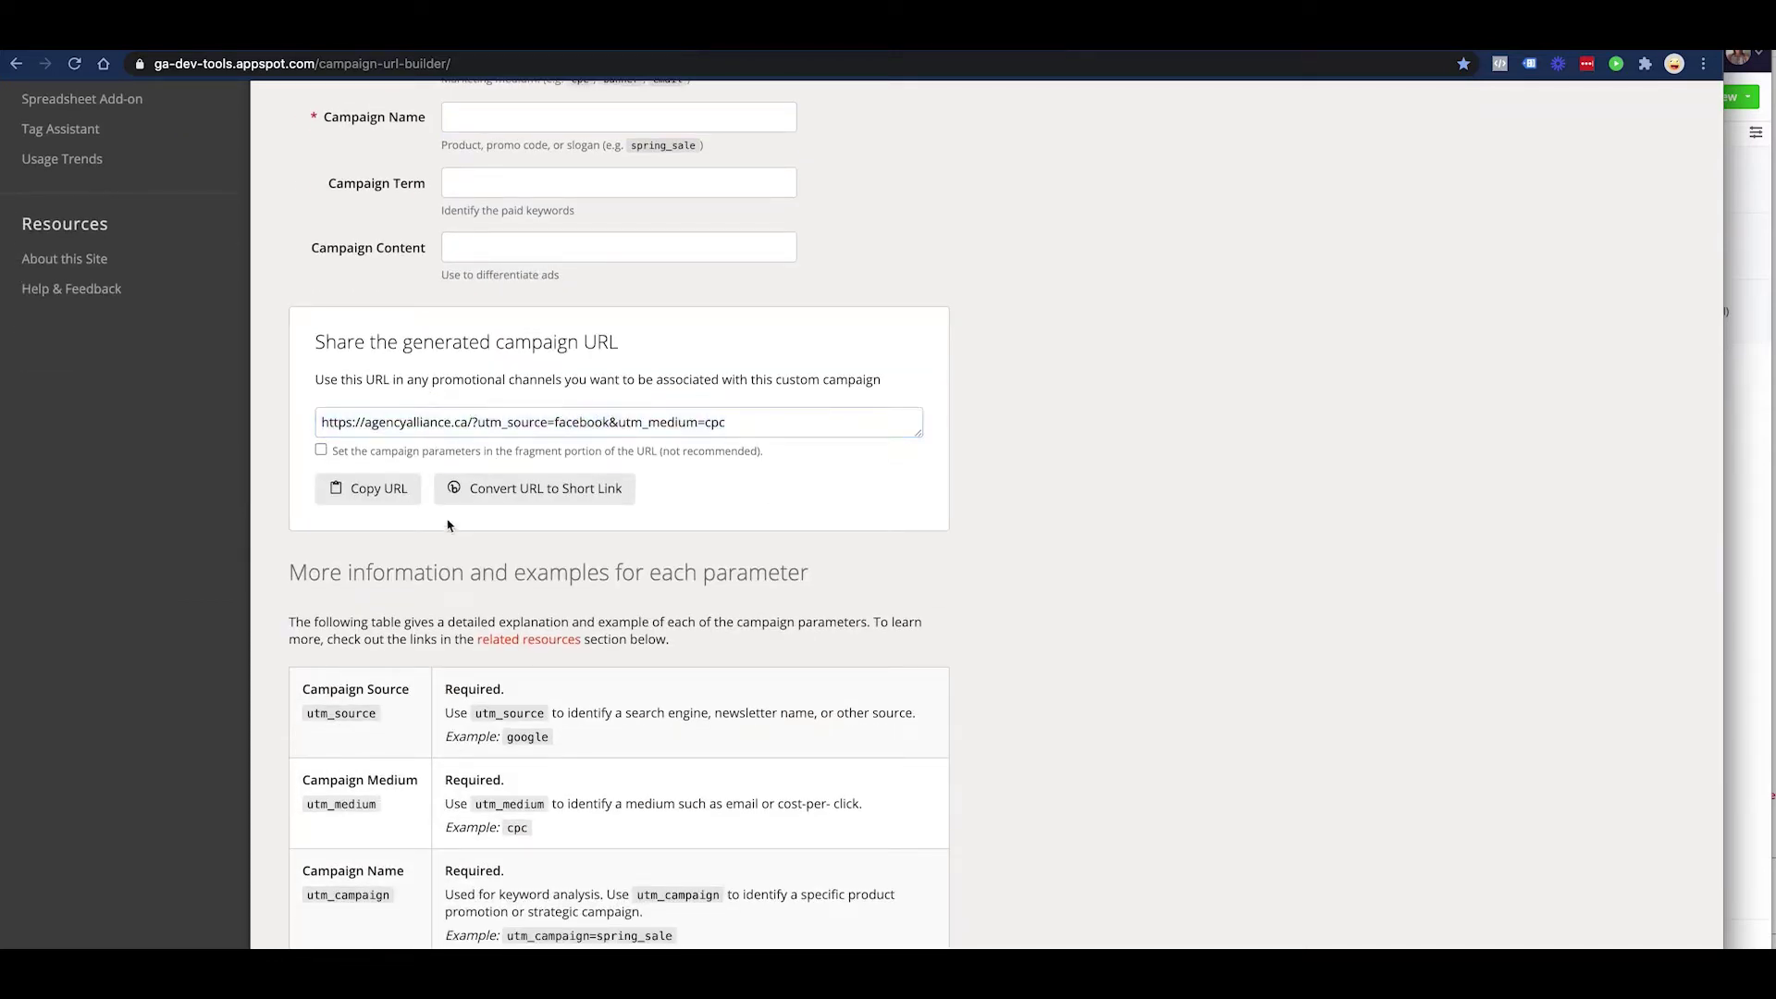
Convert the generated campaign URL to a short link and copy it
triple_click(499, 417)
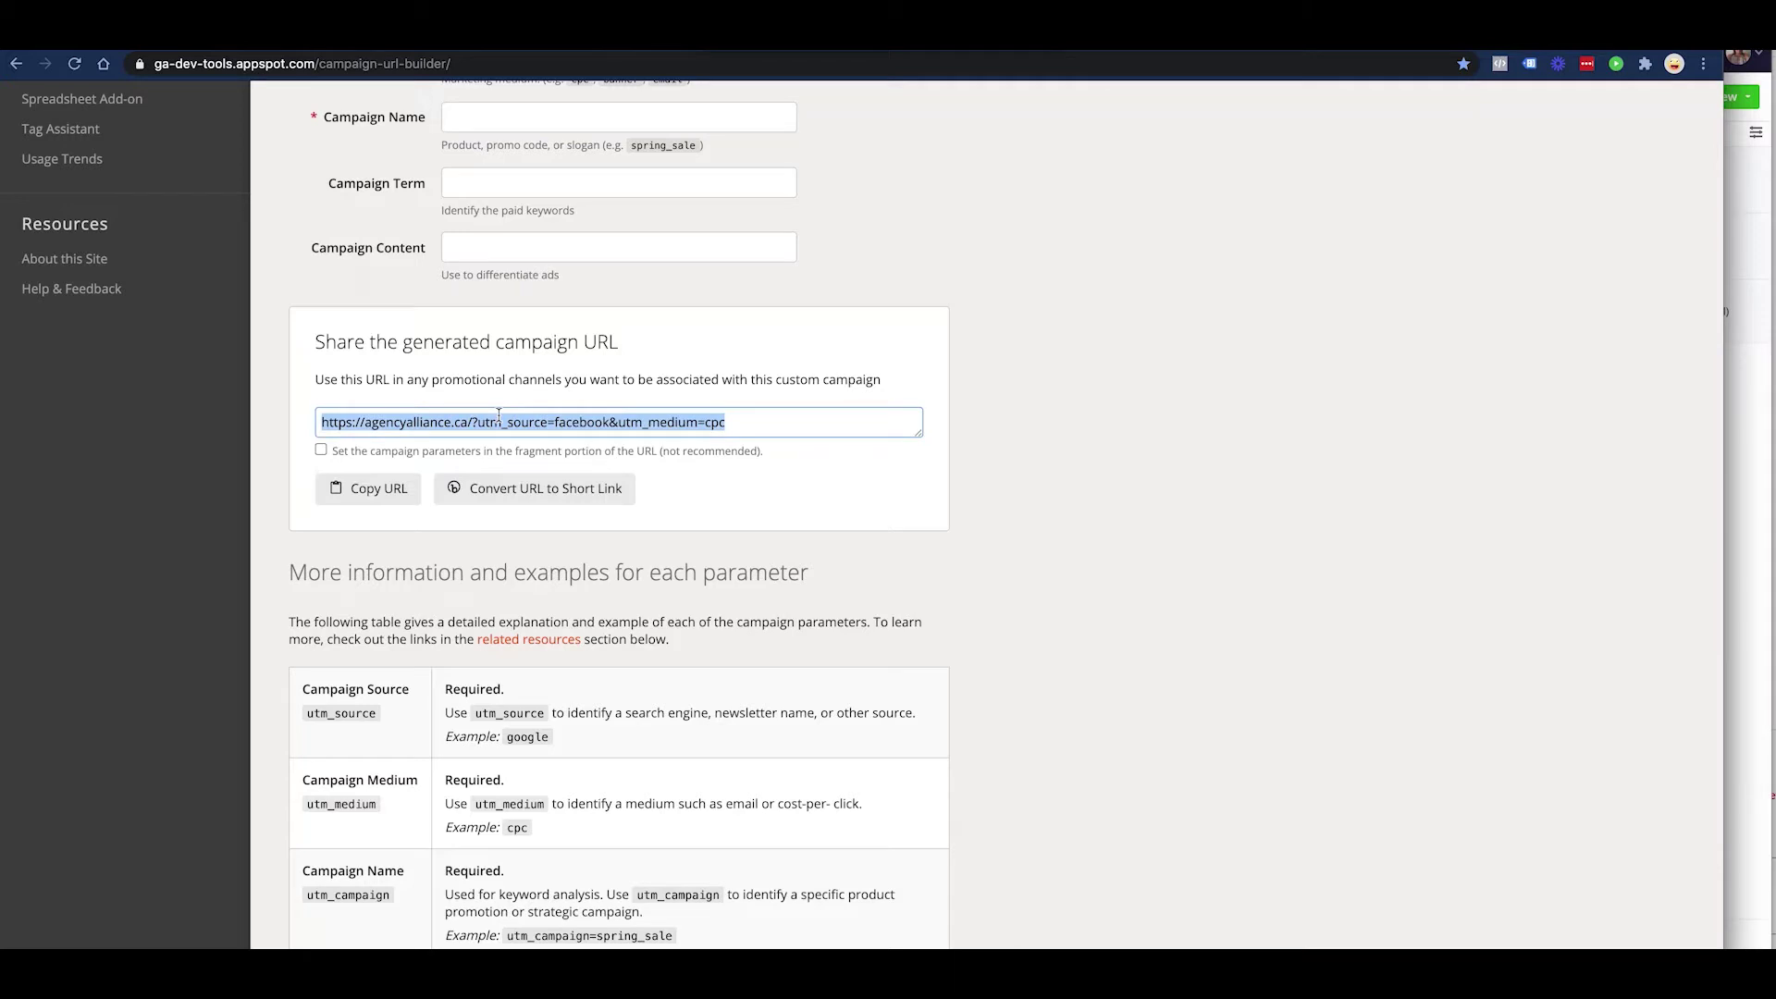
scroll(537, 423, "up", 1)
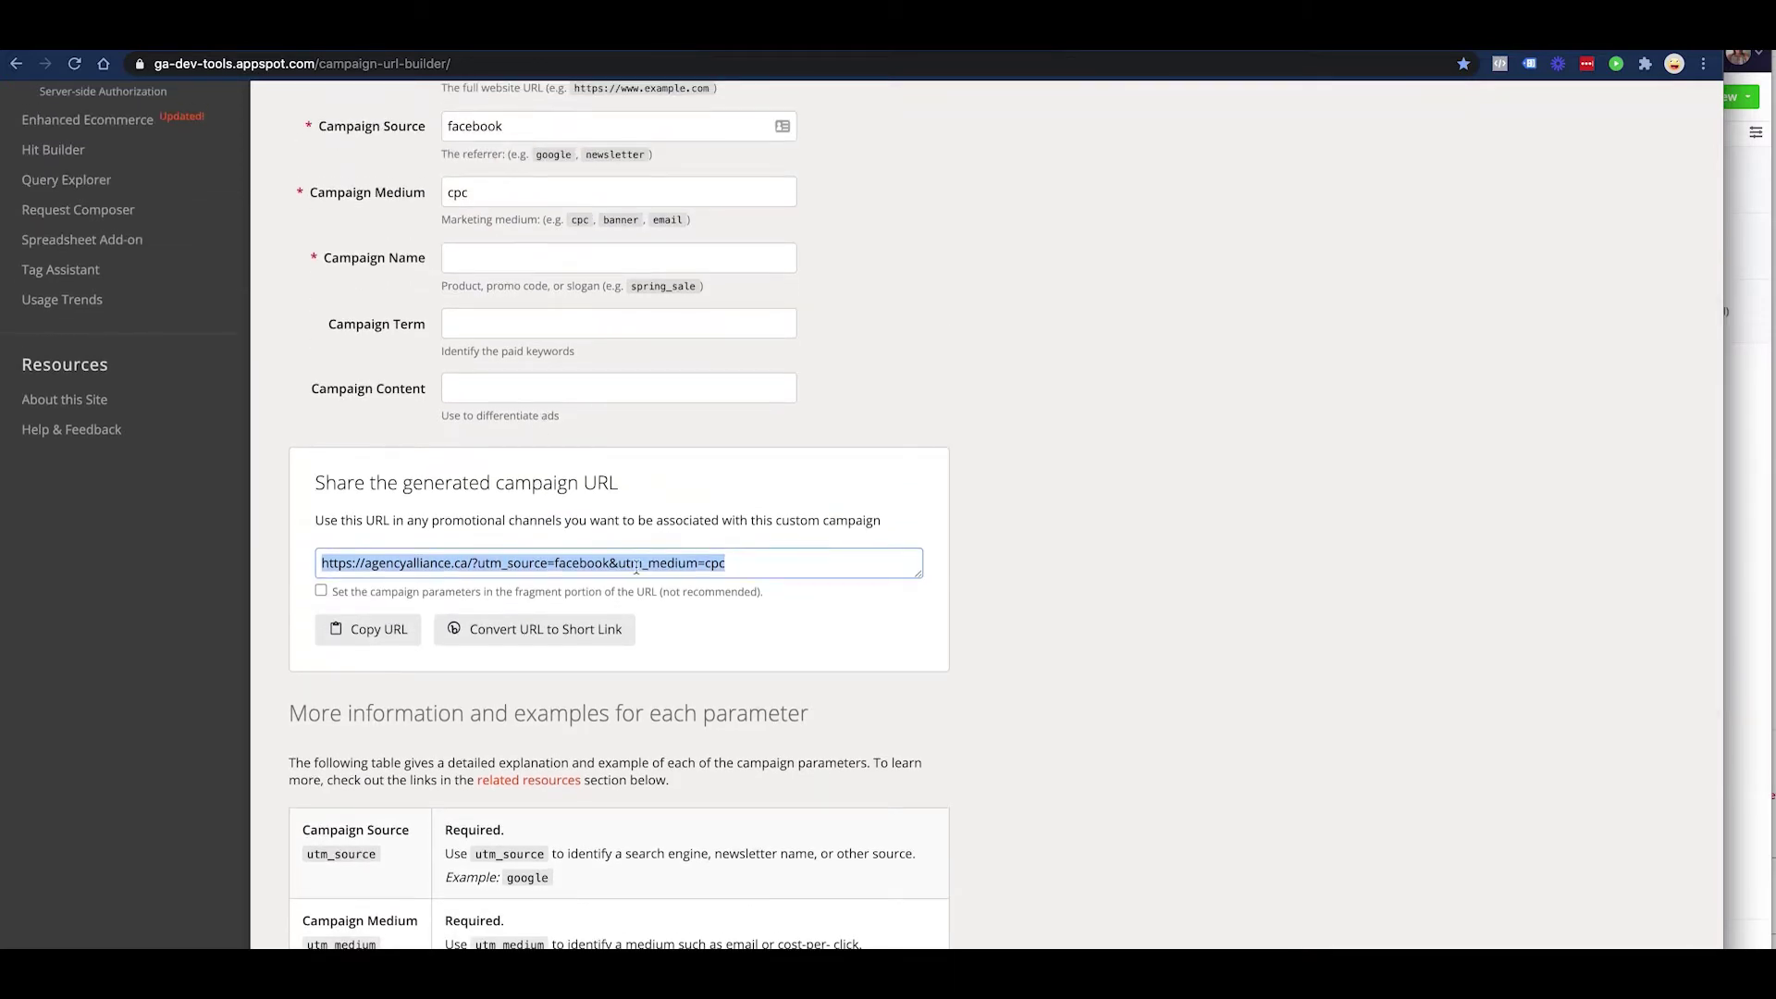
left_click(546, 630)
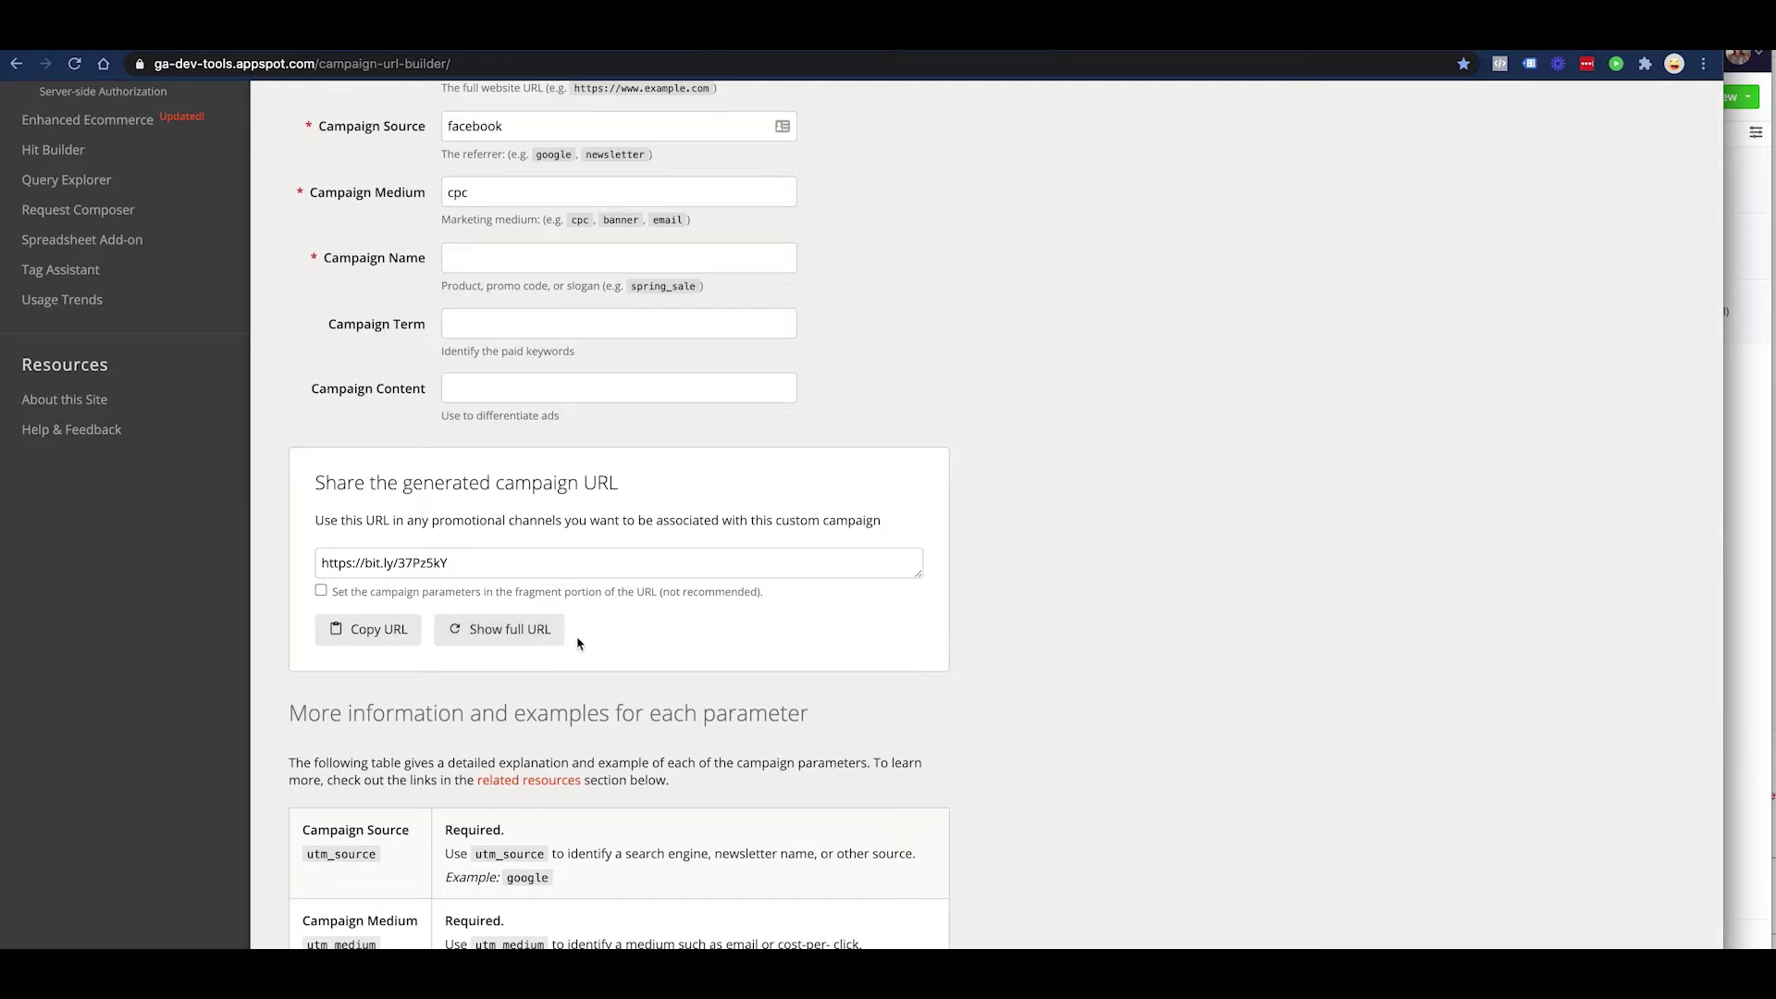
left_click(372, 637)
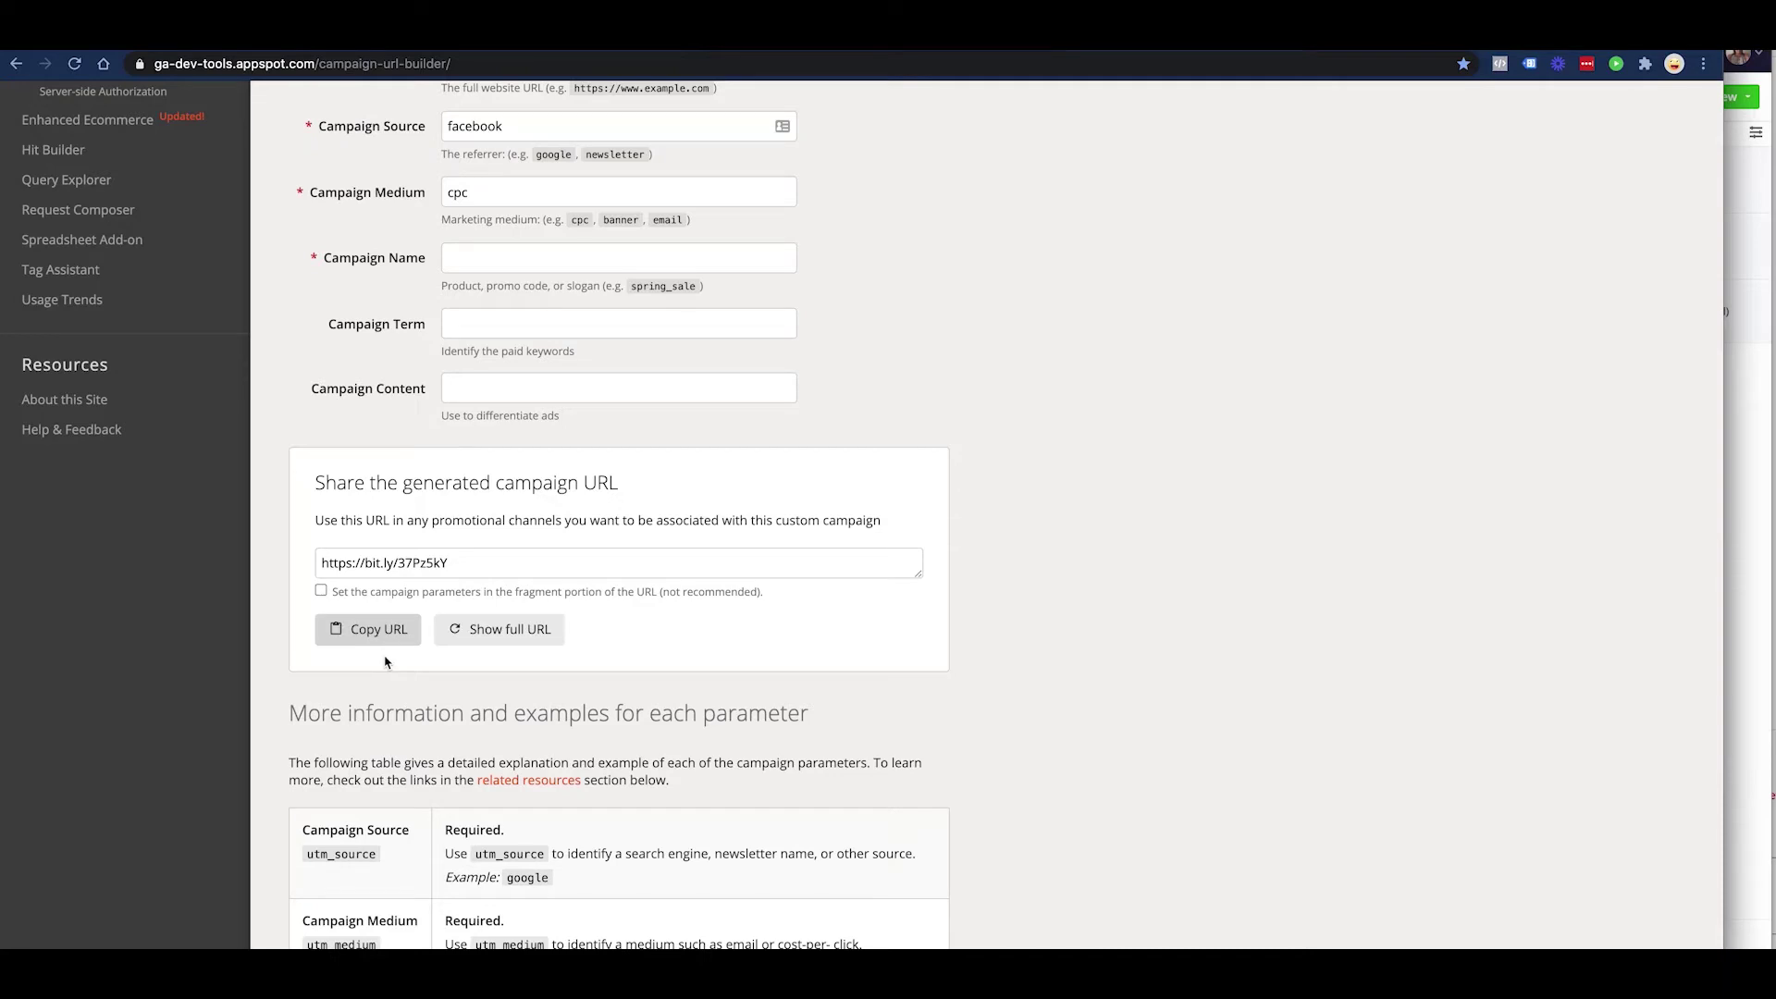
Review the campaign source, medium, name, term and content fields and the table explaining each UTM parameter
scroll(391, 675, "up", 3)
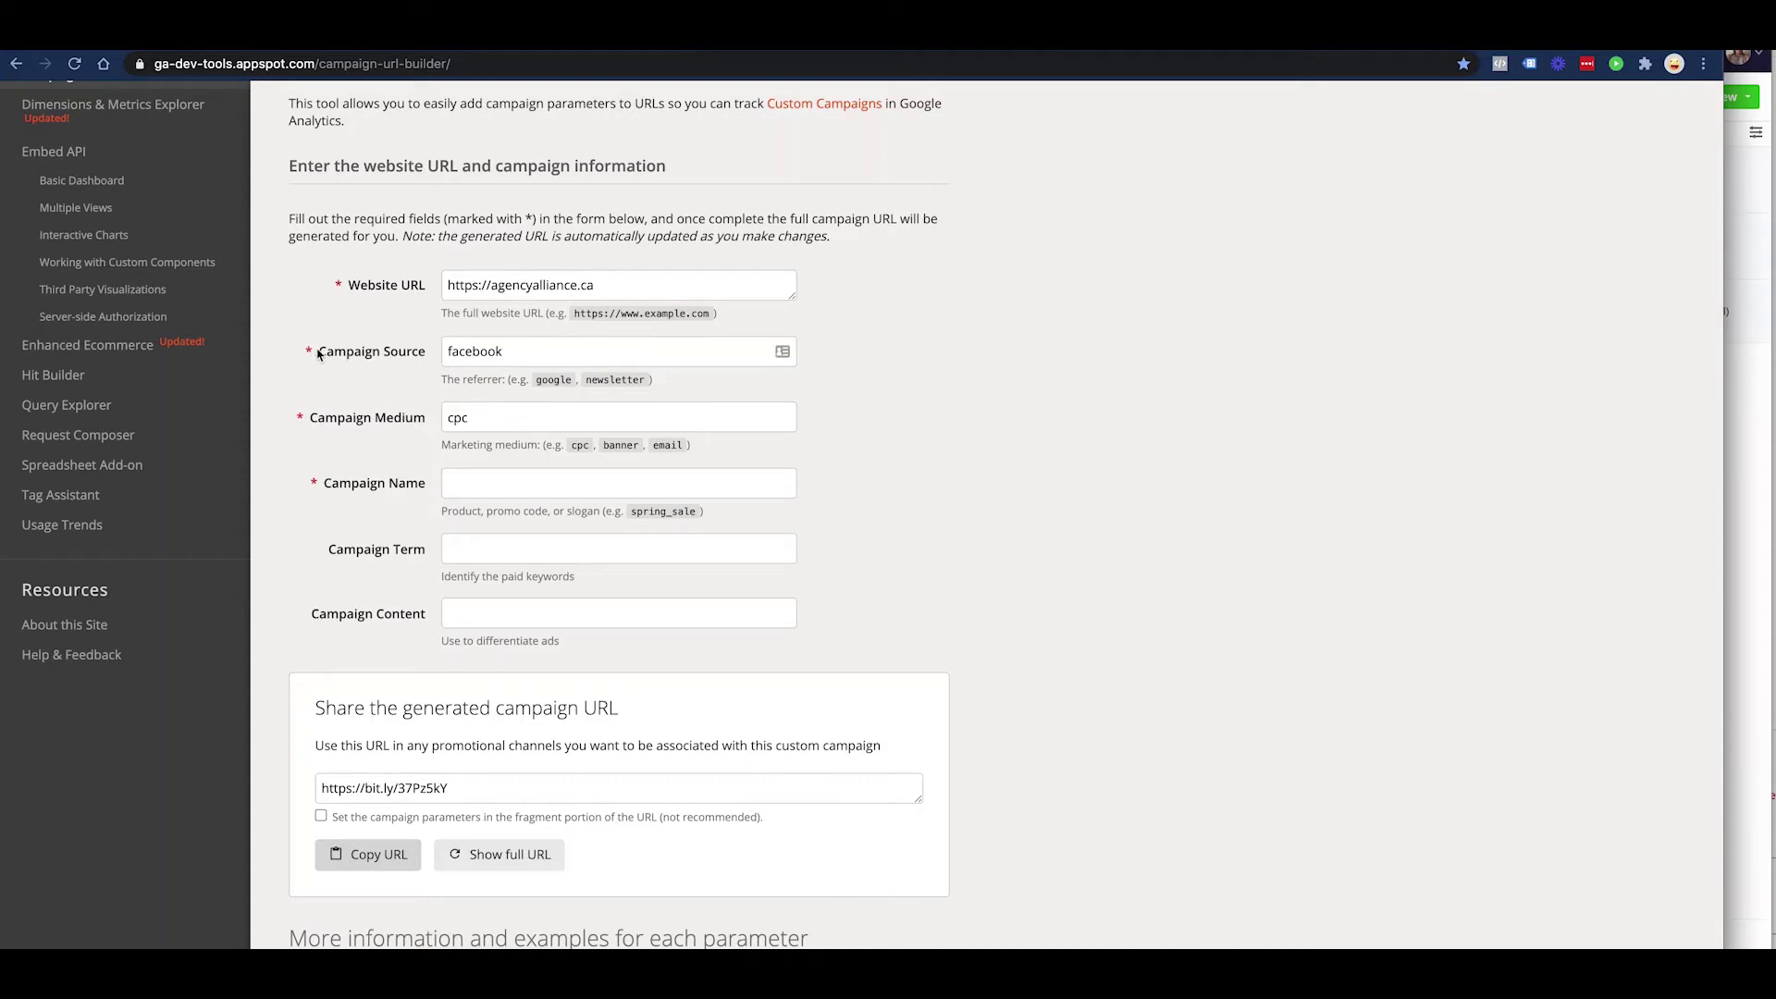
left_click_drag(322, 352, 714, 675)
left_click(713, 676)
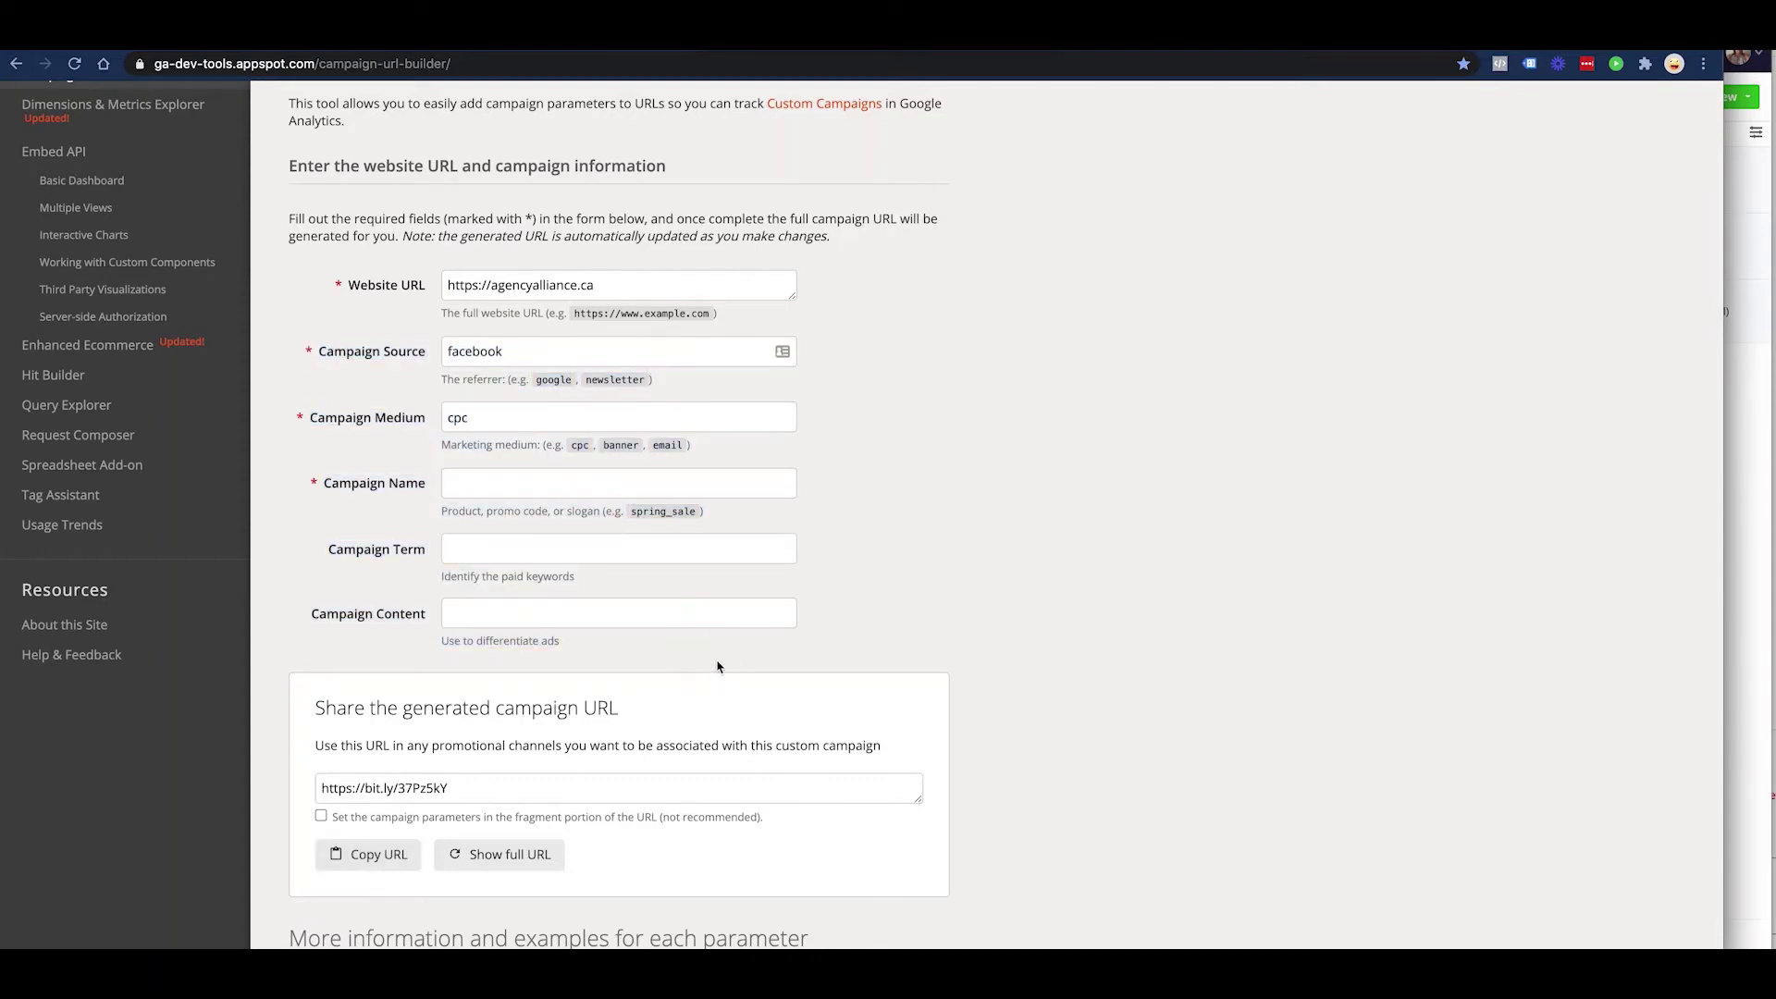
scroll(713, 675, "down", 8)
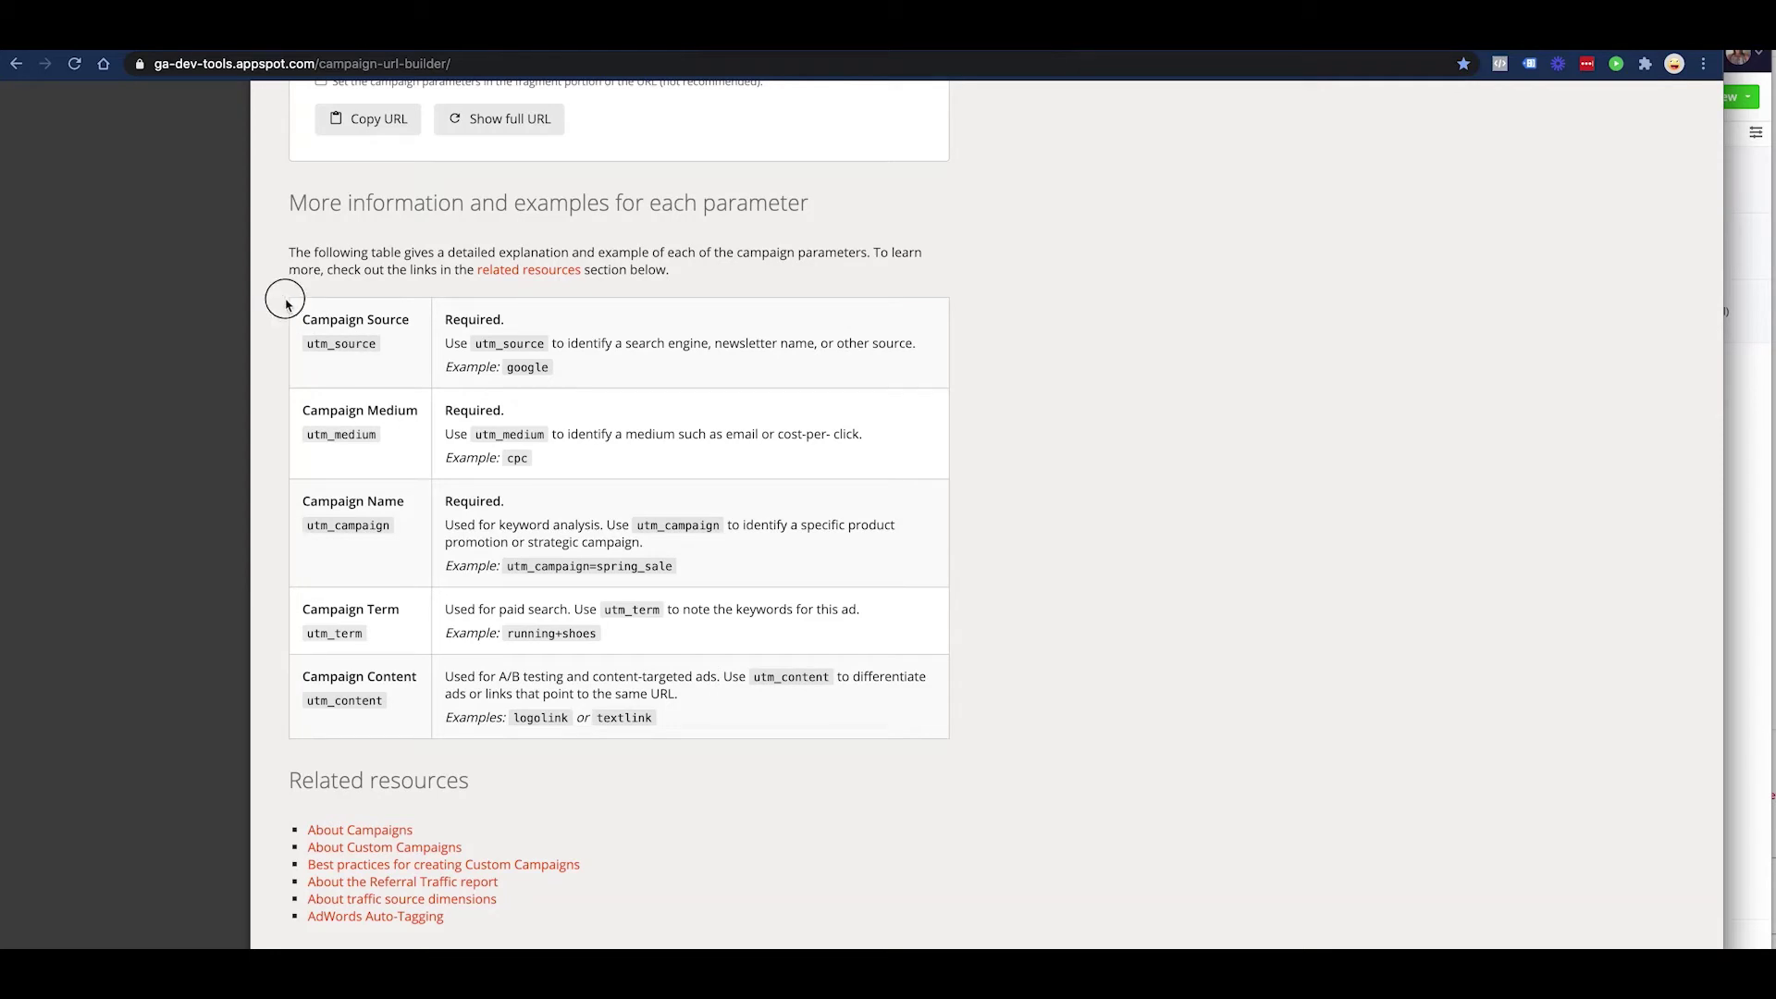
left_click_drag(285, 300, 768, 717)
left_click(1147, 525)
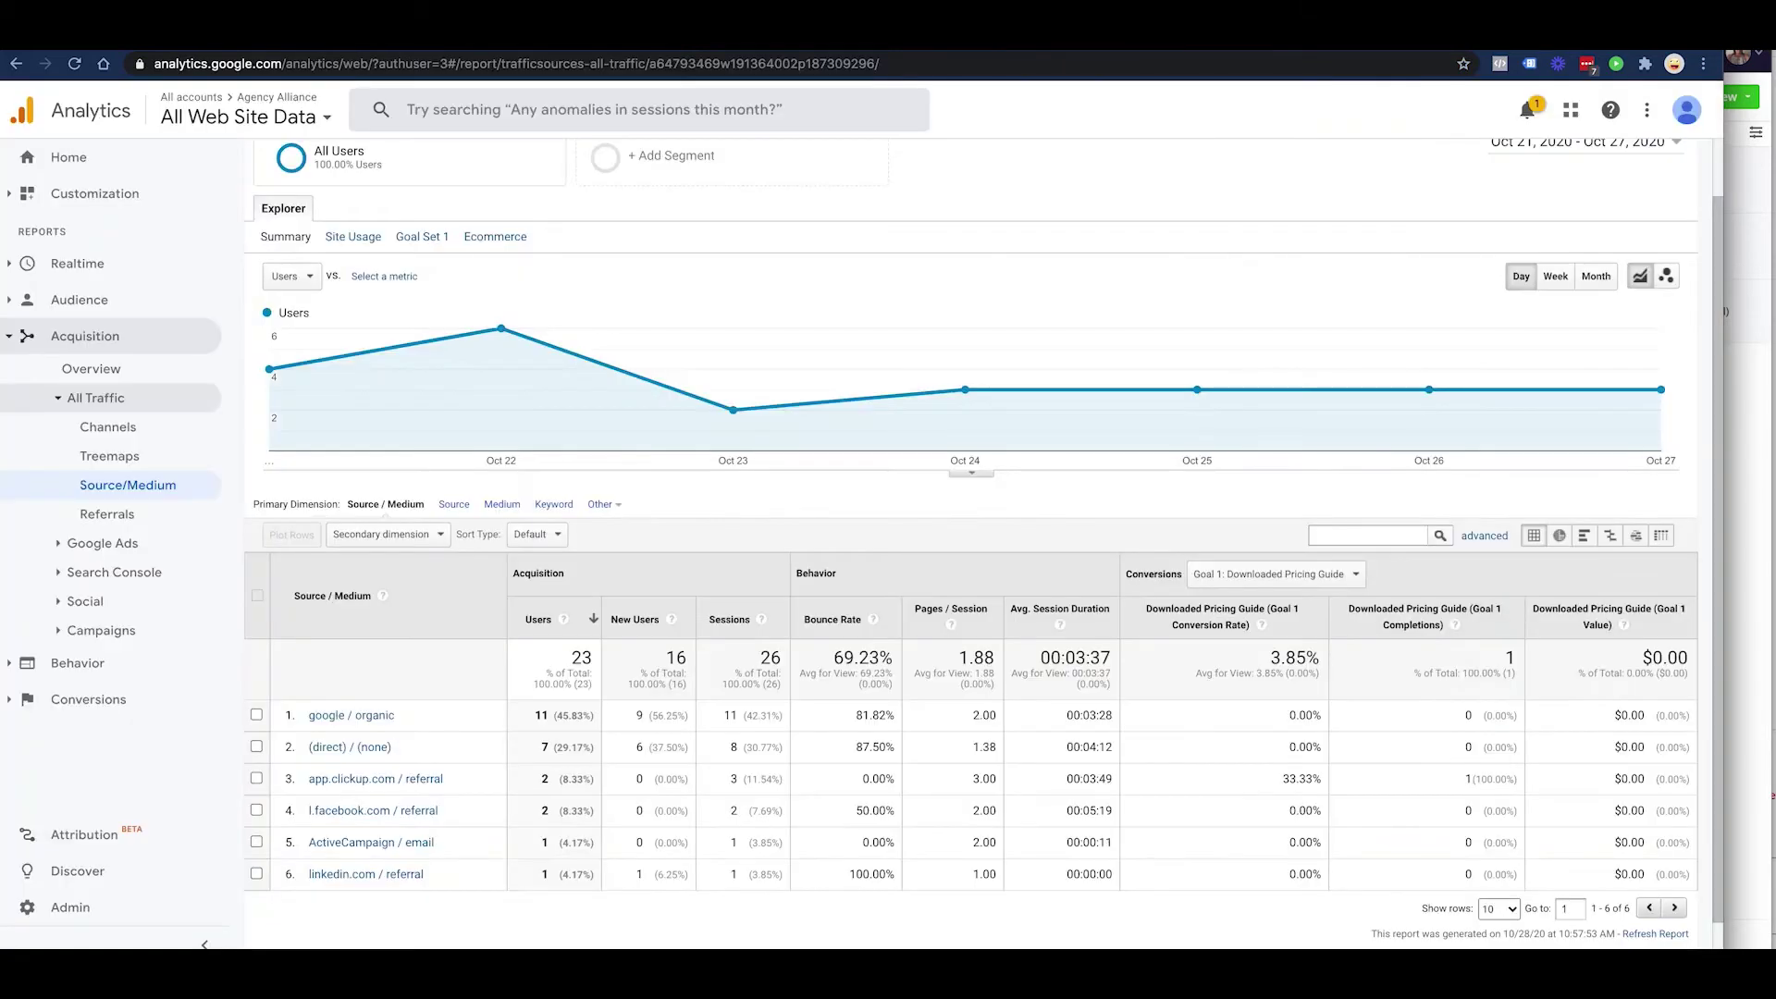
Examine the Facebook cpc rows in the Google Analytics Source/Medium traffic report
scroll(511, 565, "down", 1)
scroll(511, 565, "up", 1)
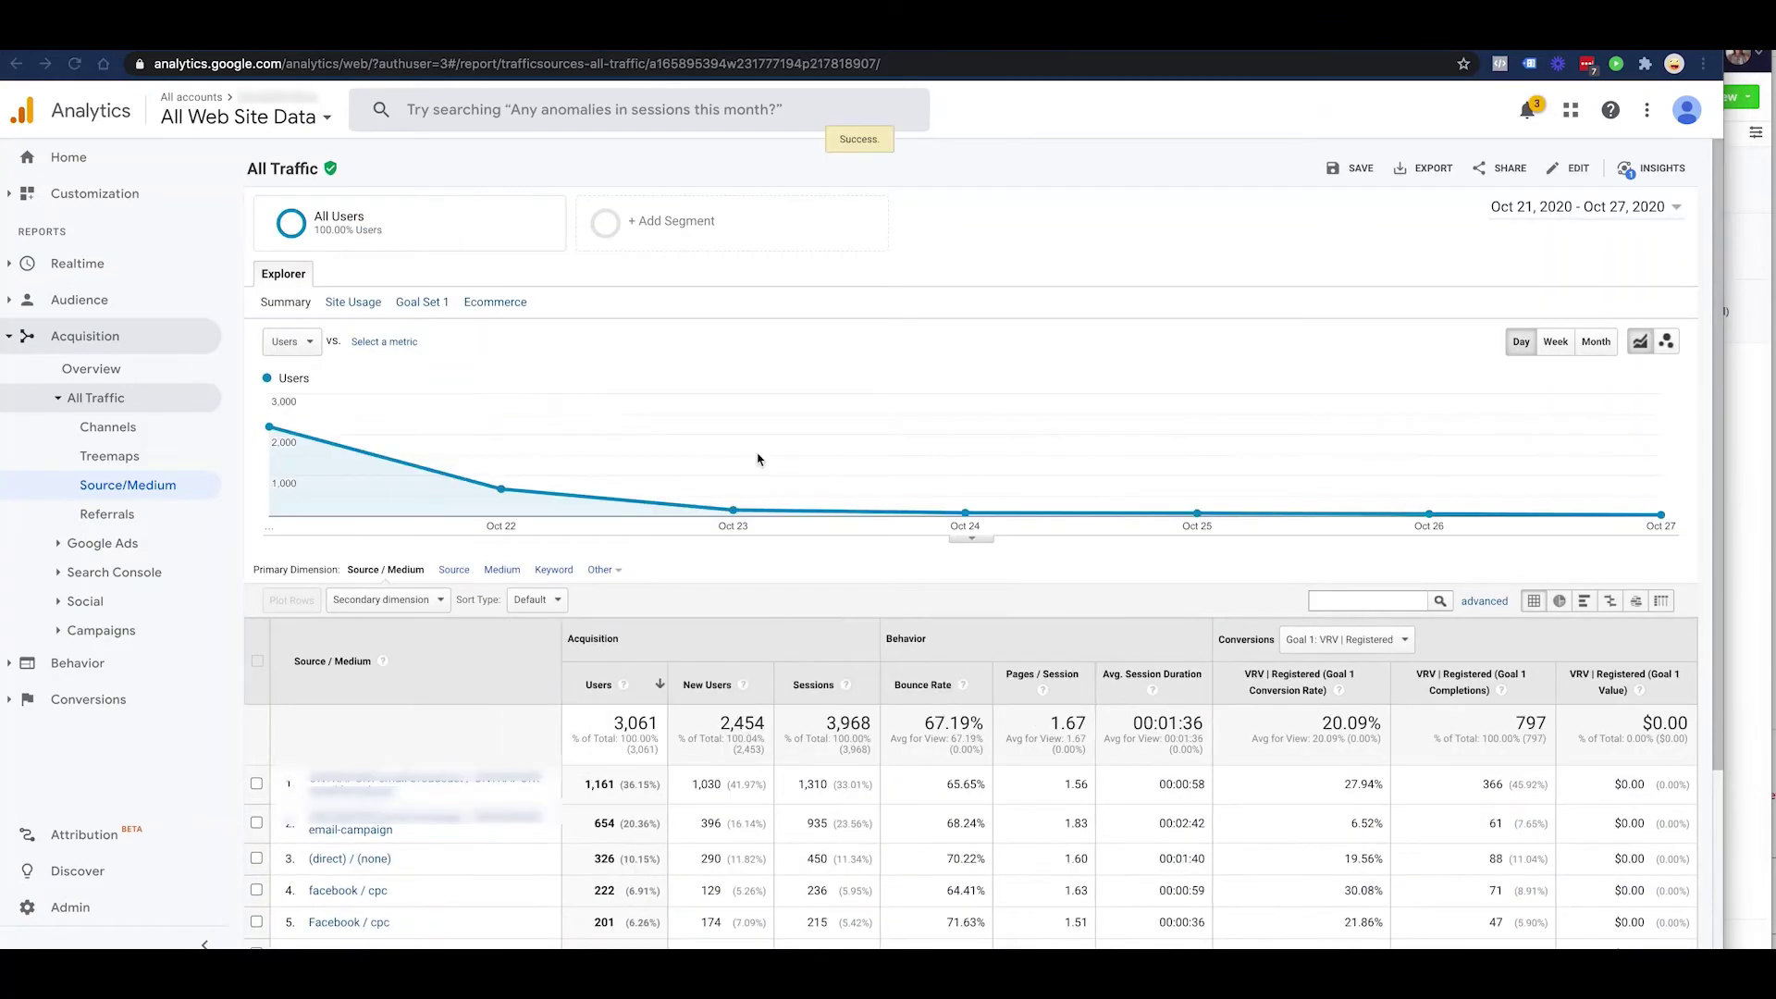
scroll(758, 460, "down", 3)
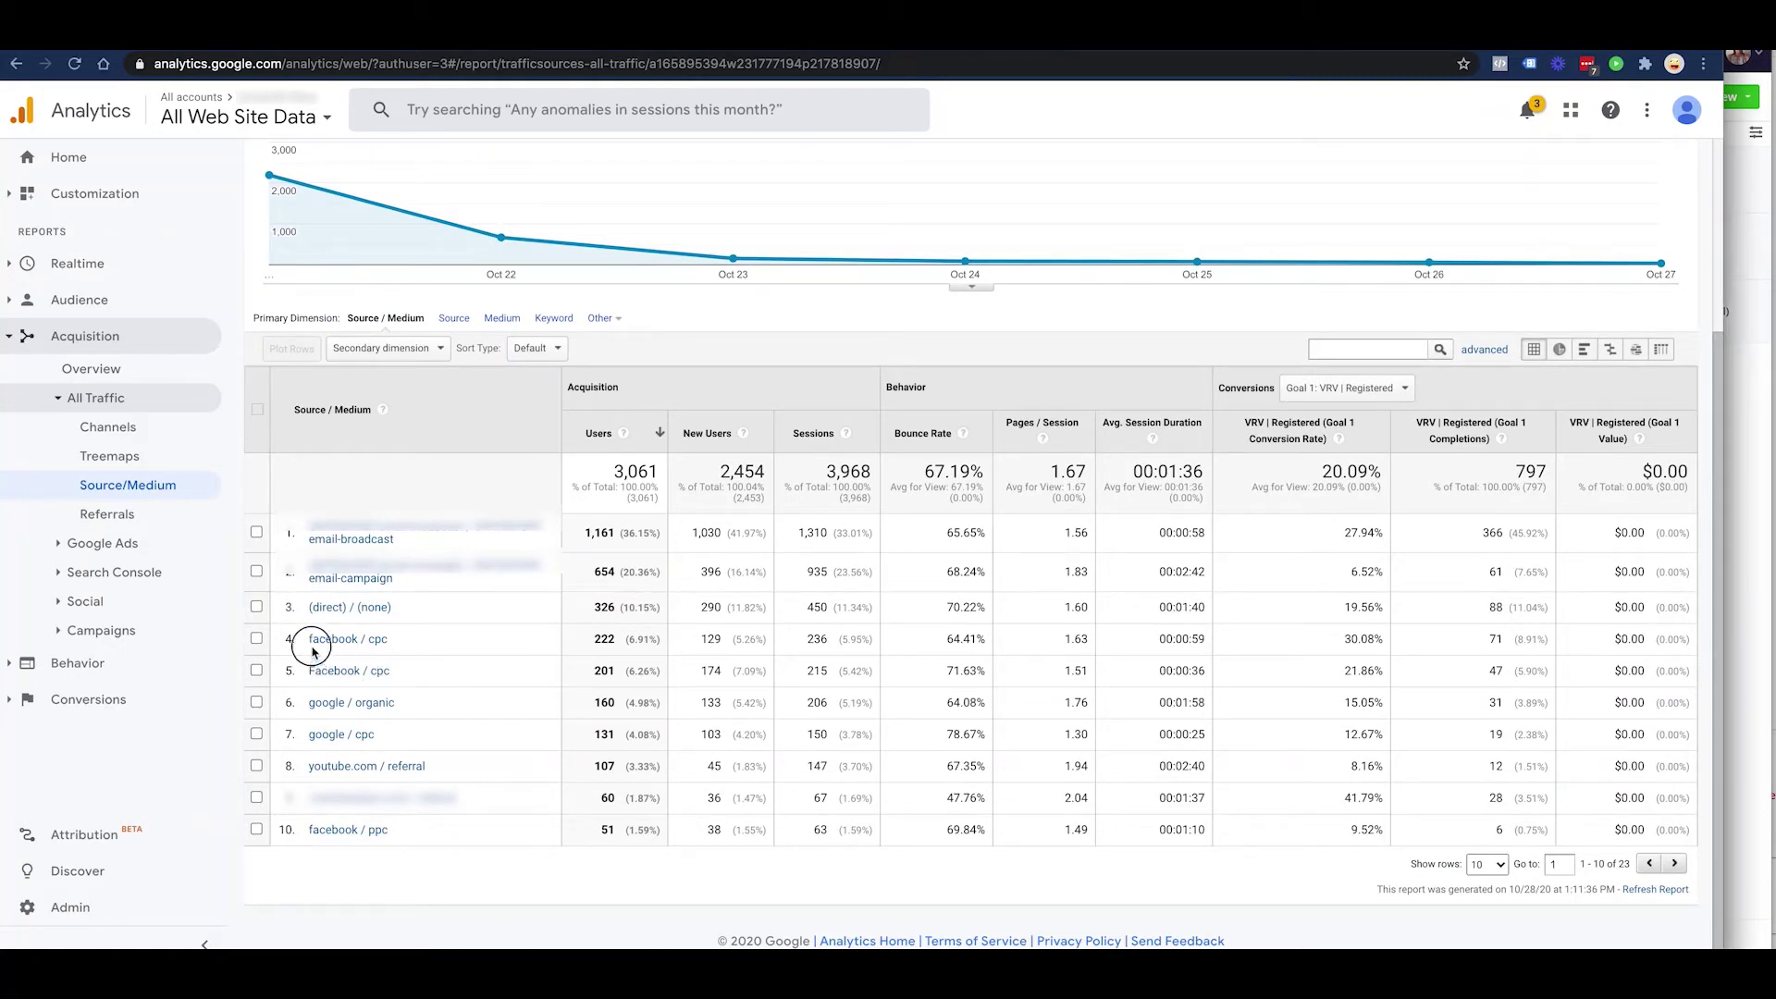
left_click_drag(306, 638, 460, 682)
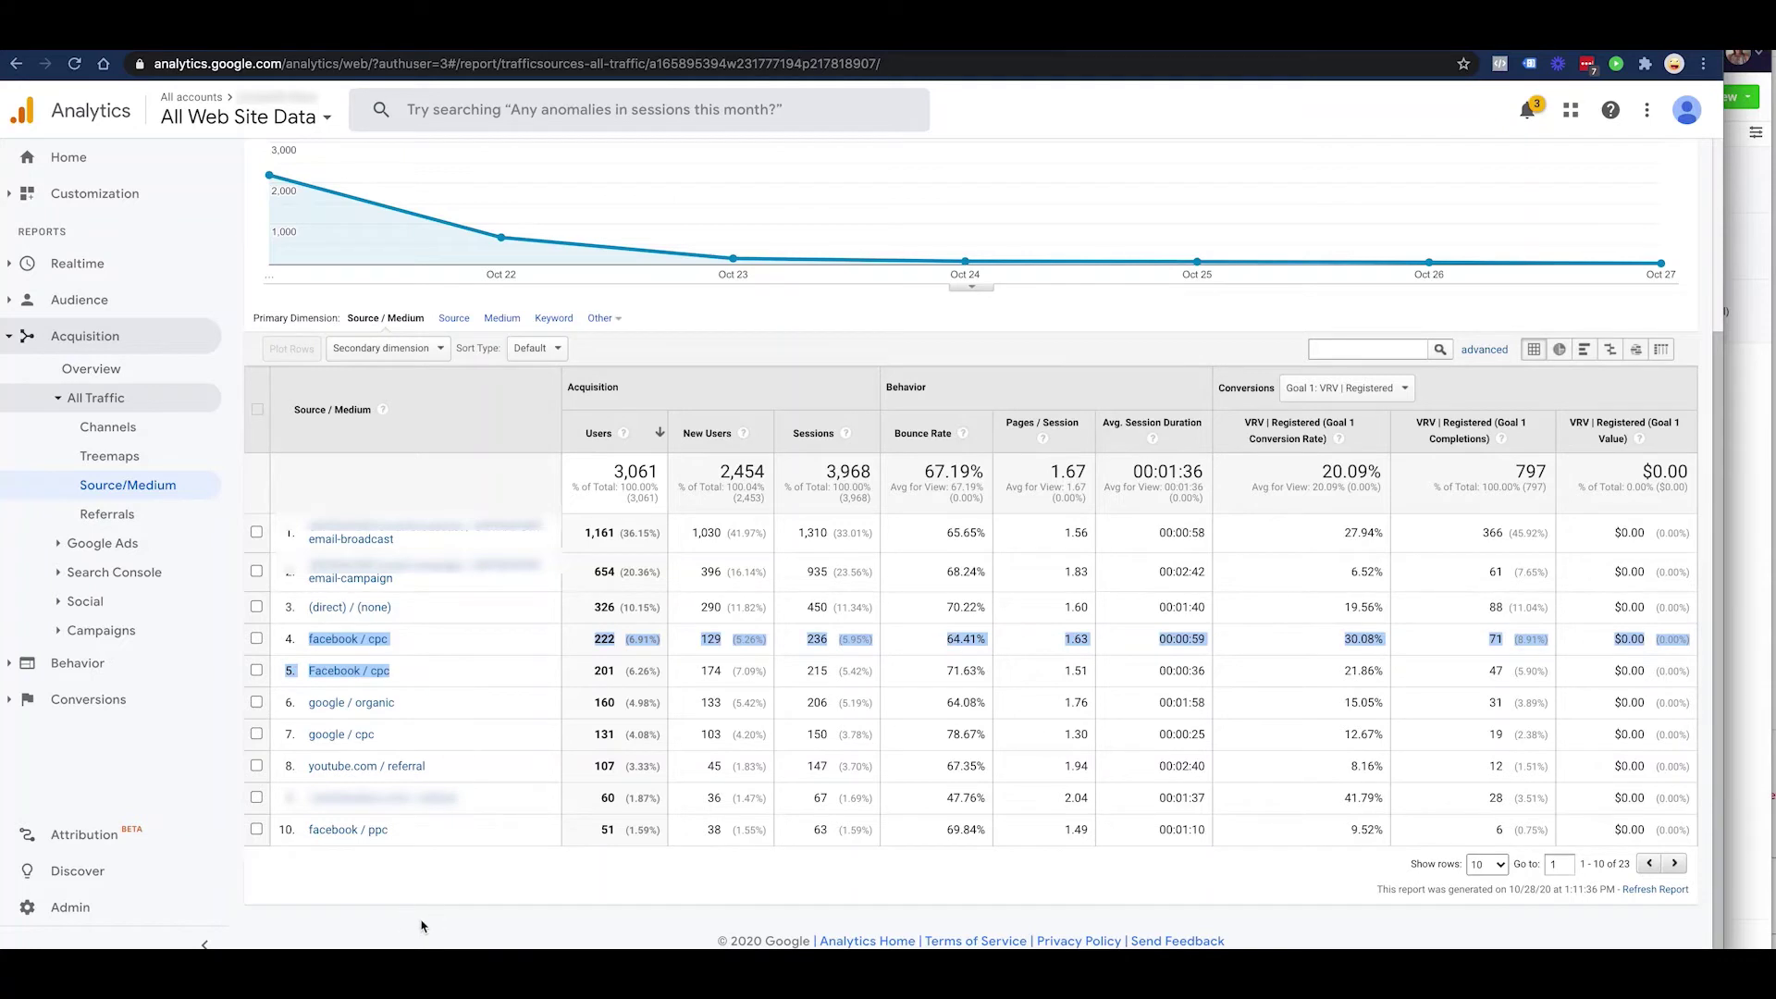
left_click(371, 674)
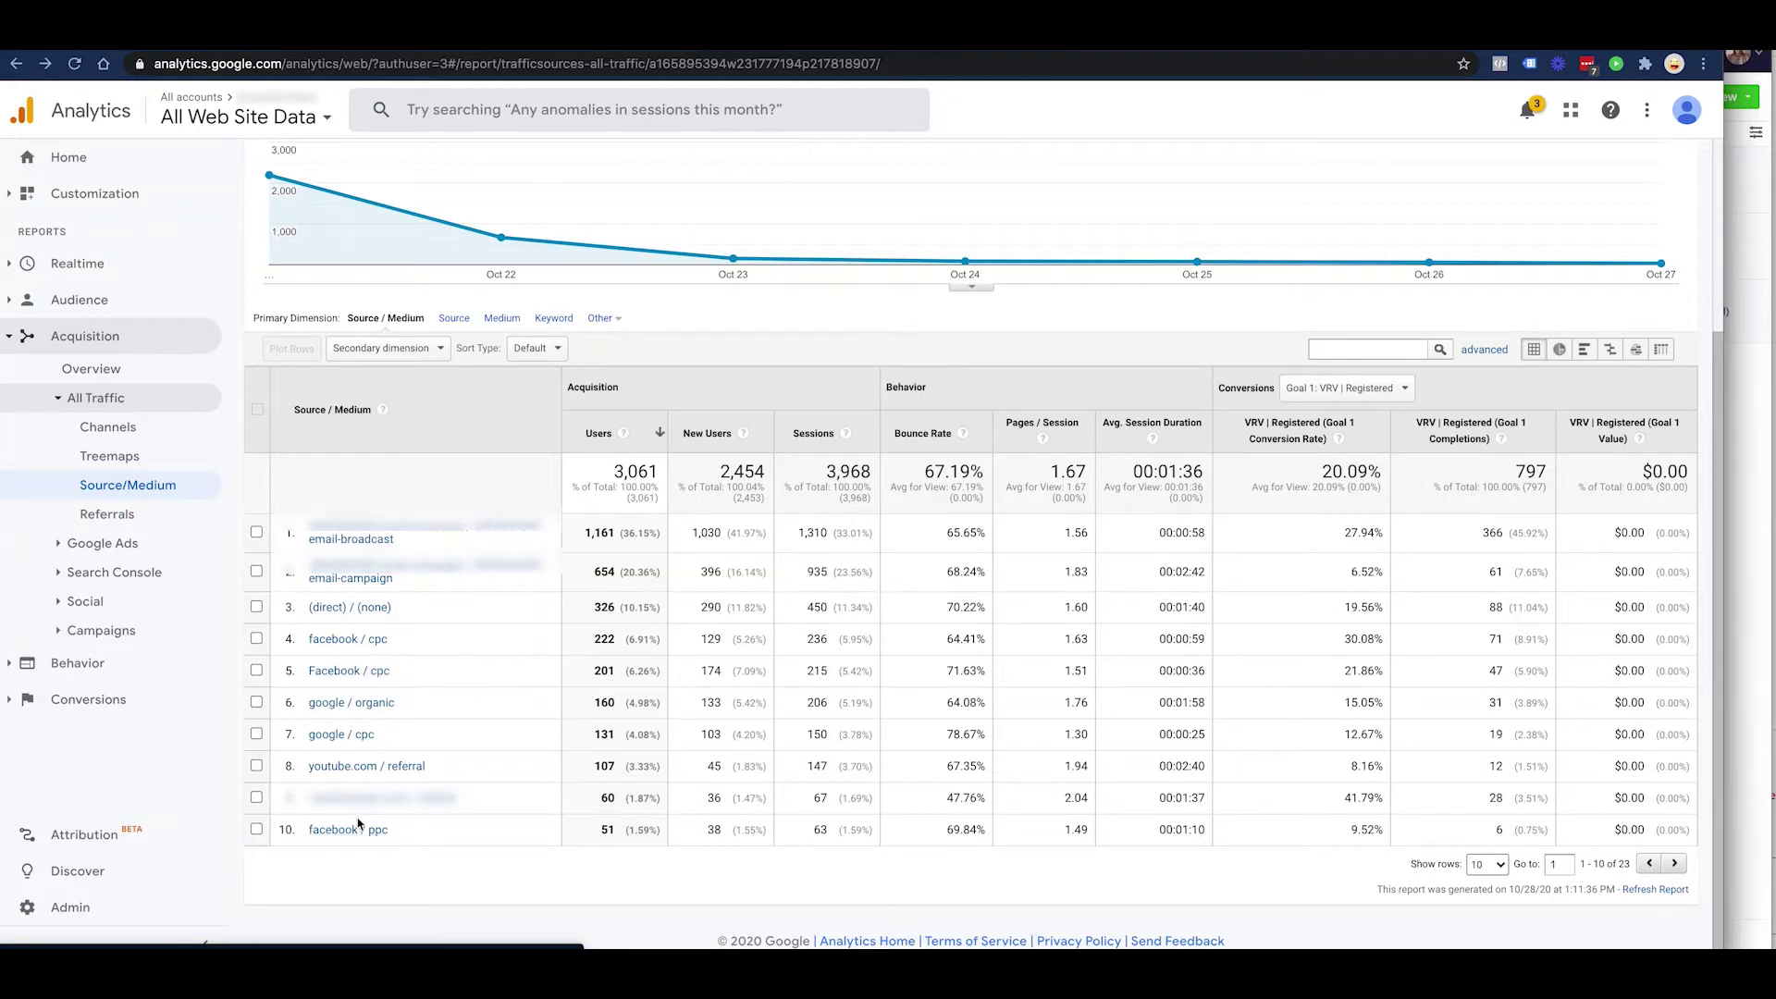
Open the conversion goals overview report and set its date range to Oct 1, 2020 - Oct 28, 2020
left_click(87, 701)
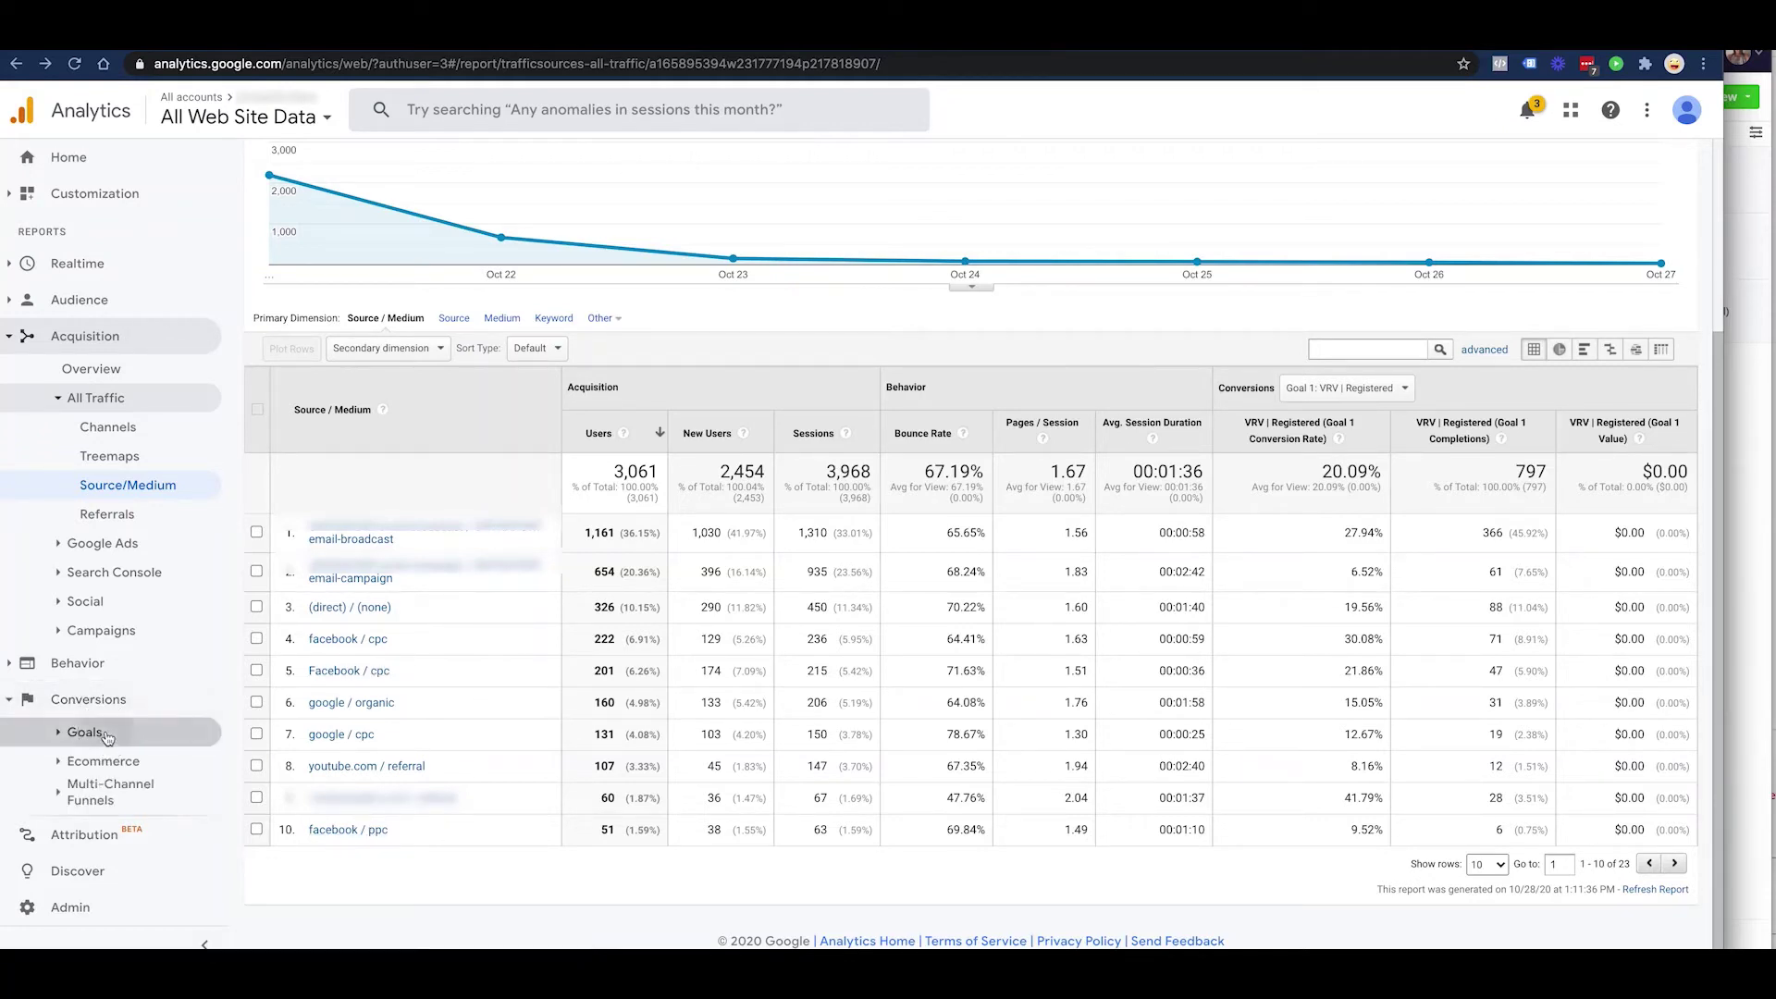
left_click(109, 733)
left_click(108, 470)
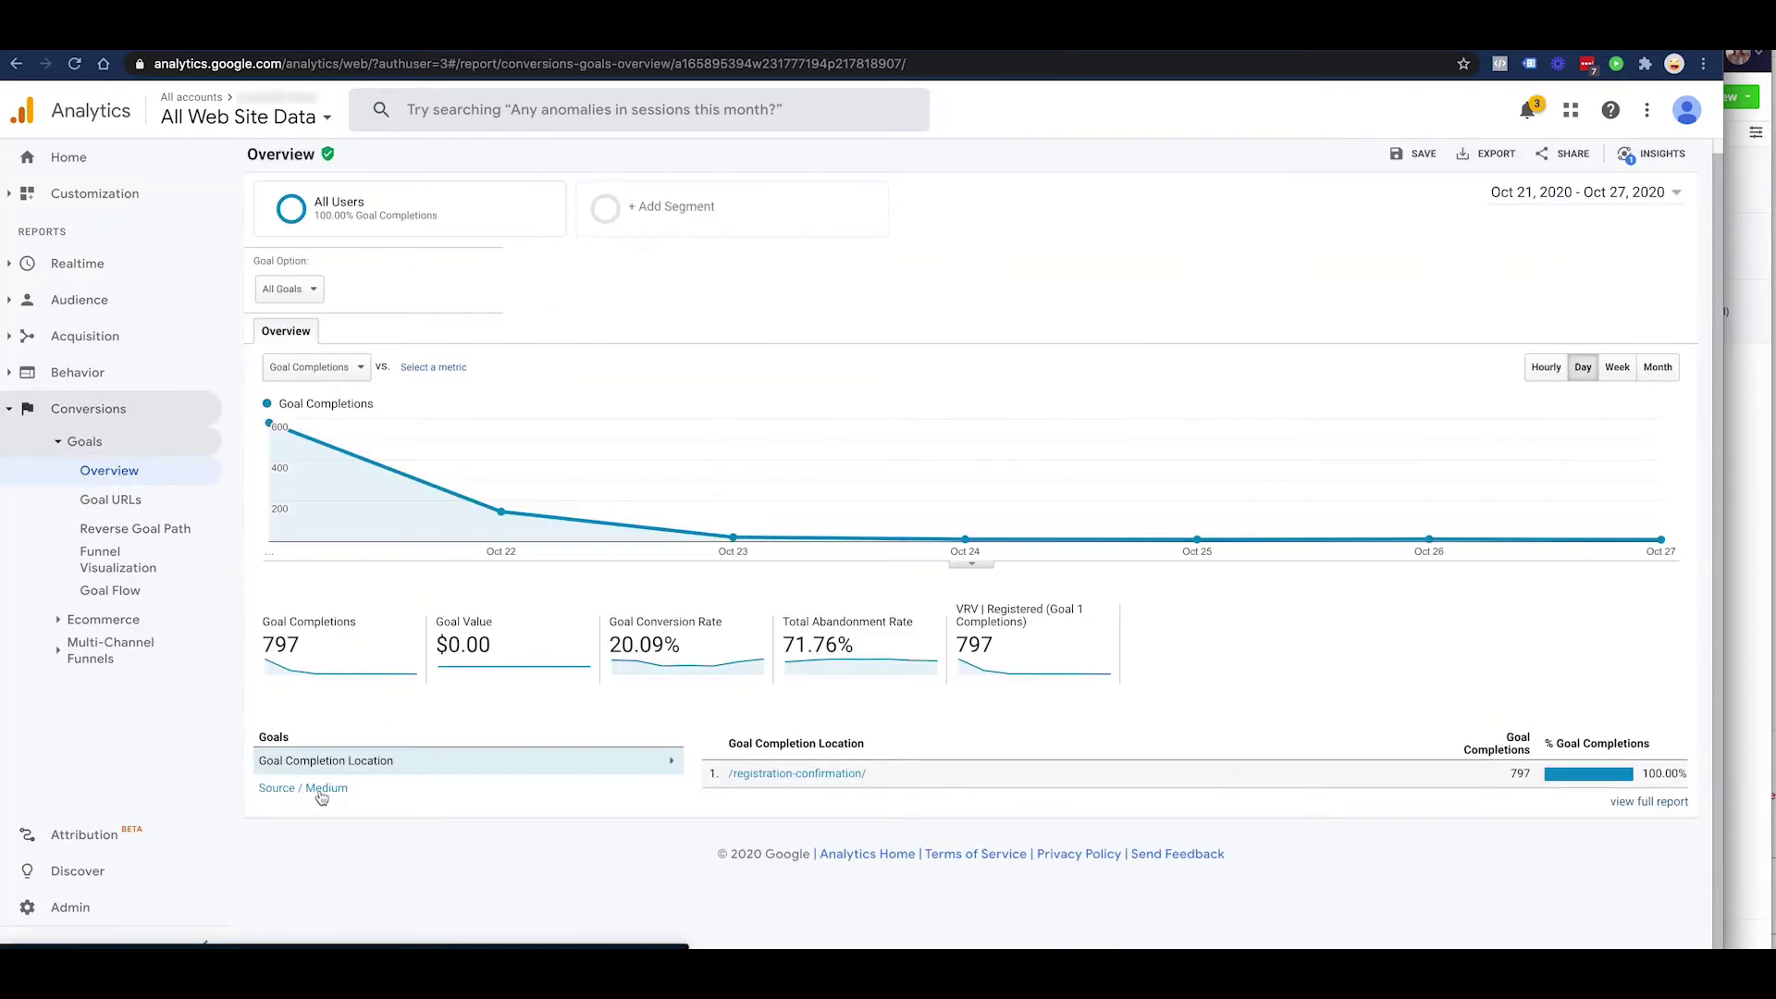
left_click(1610, 194)
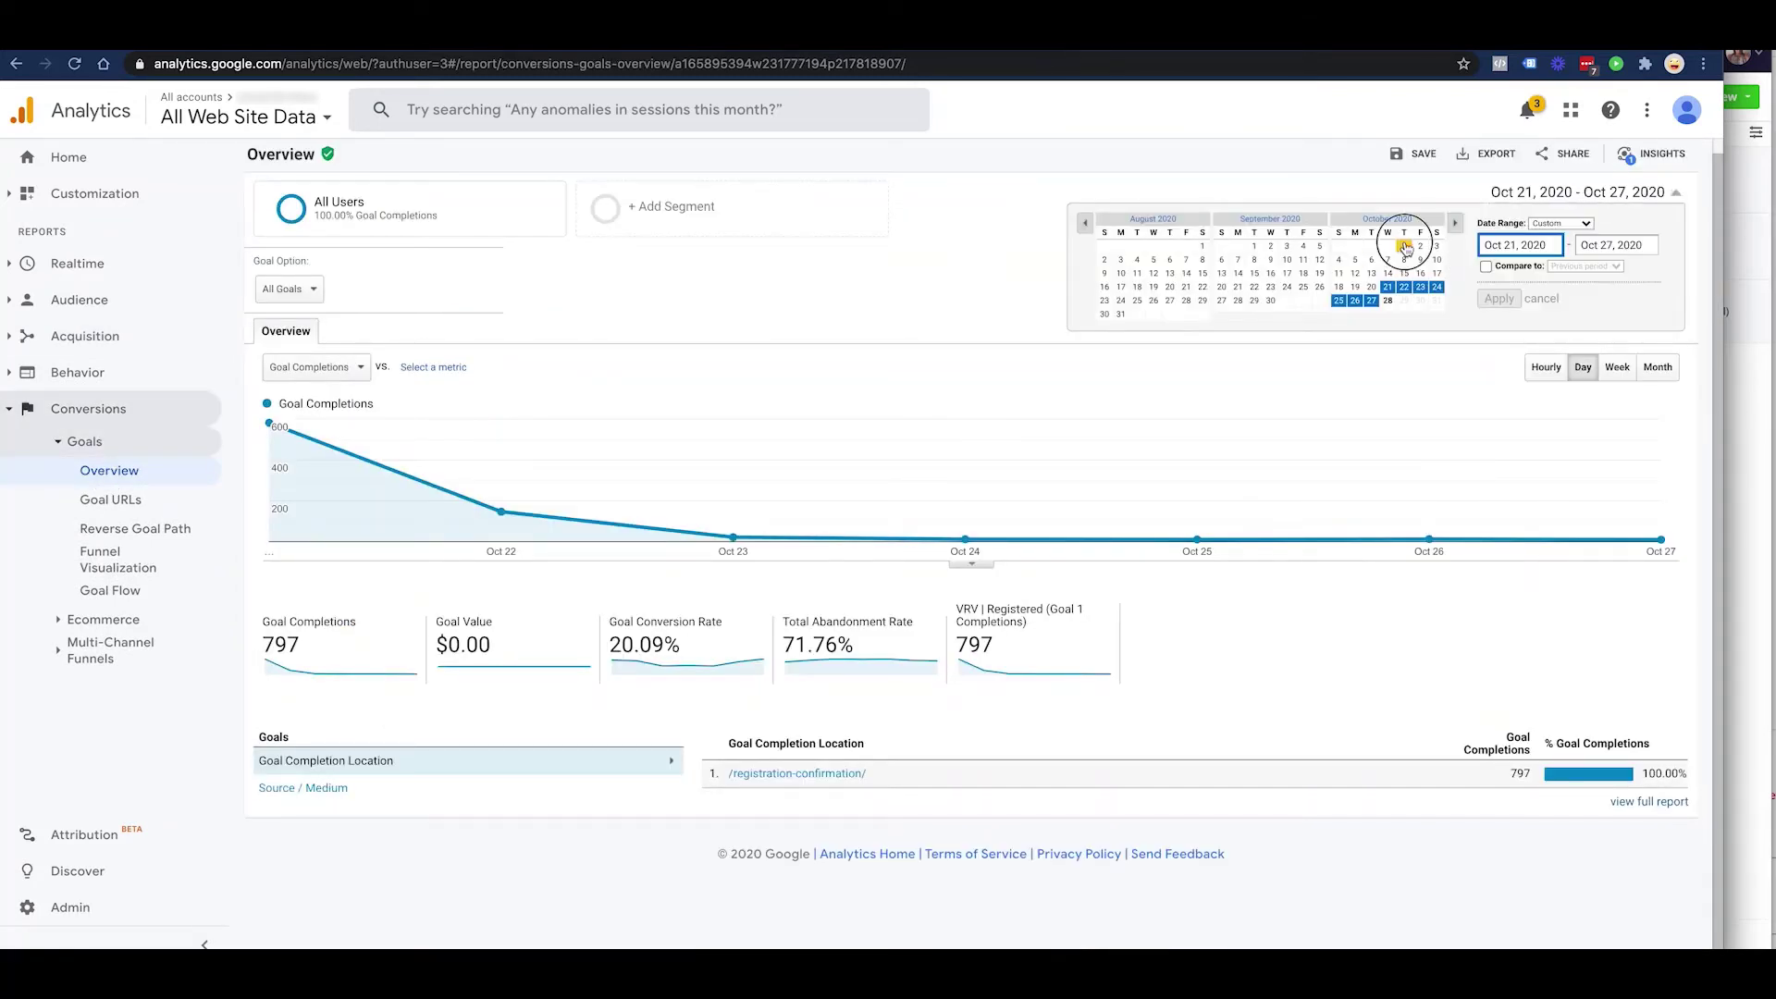
left_click(1403, 246)
left_click(1389, 302)
left_click(1499, 298)
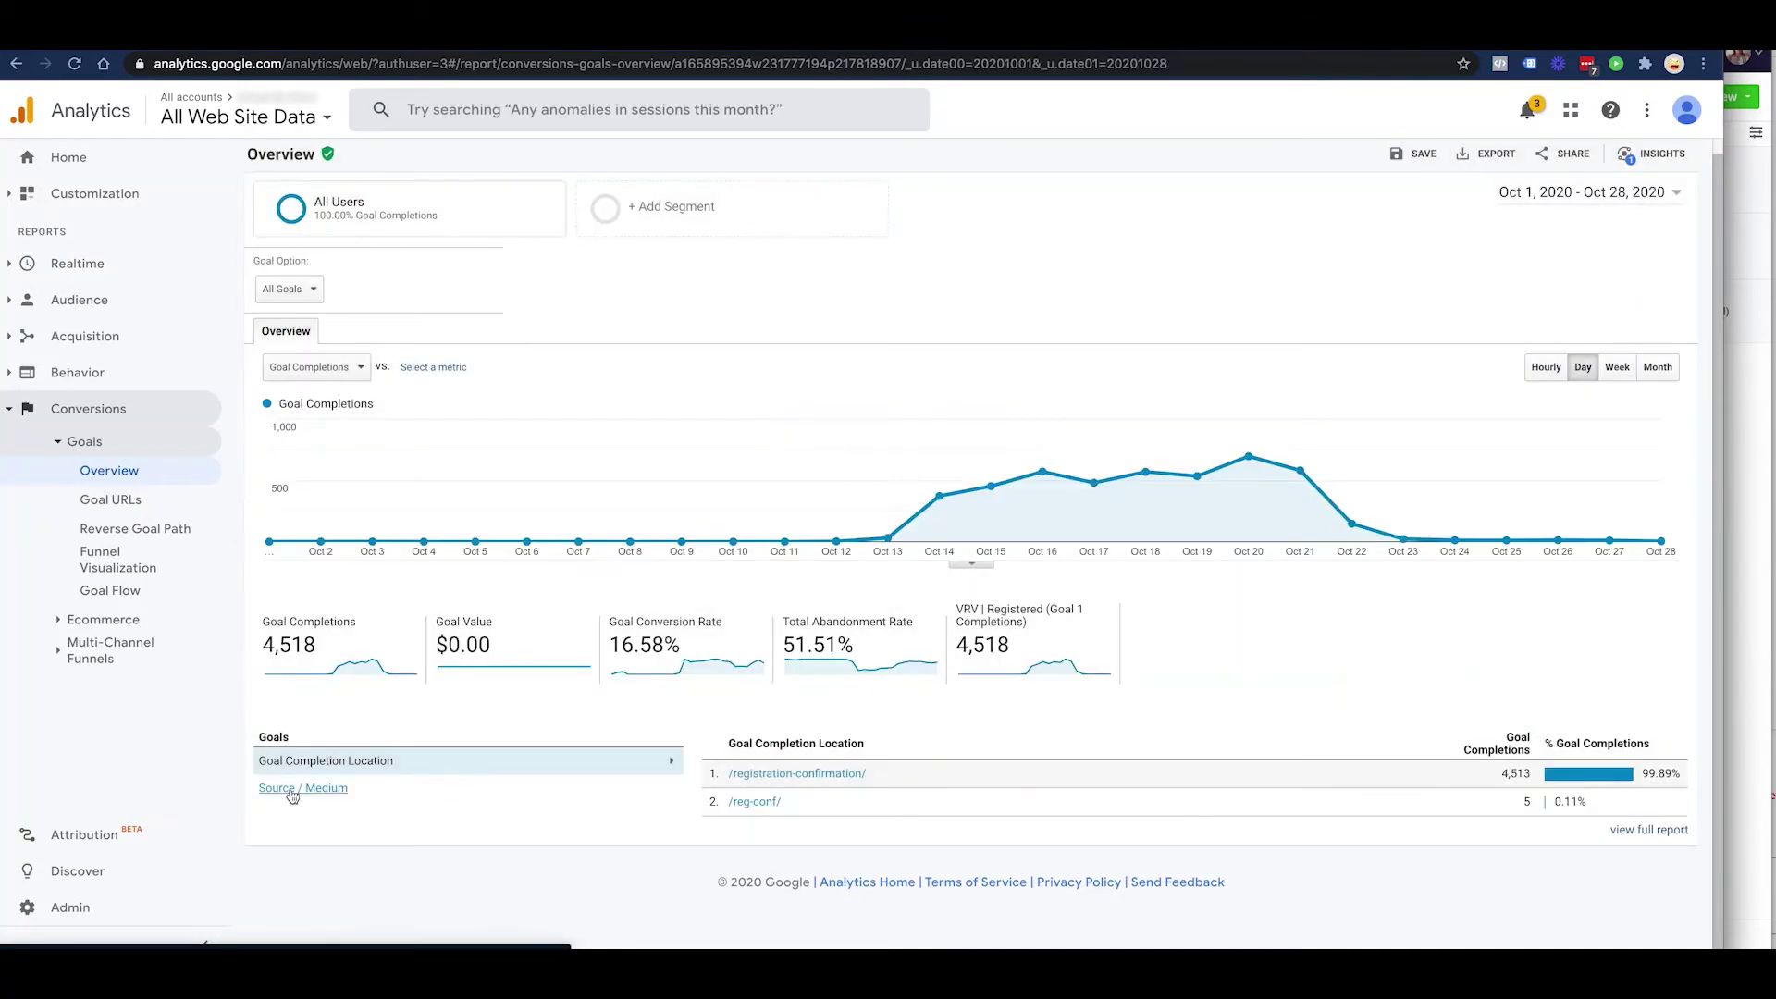
Examine the goal completions broken down by Source / Medium and return to the Campaign URL Builder page
left_click(301, 788)
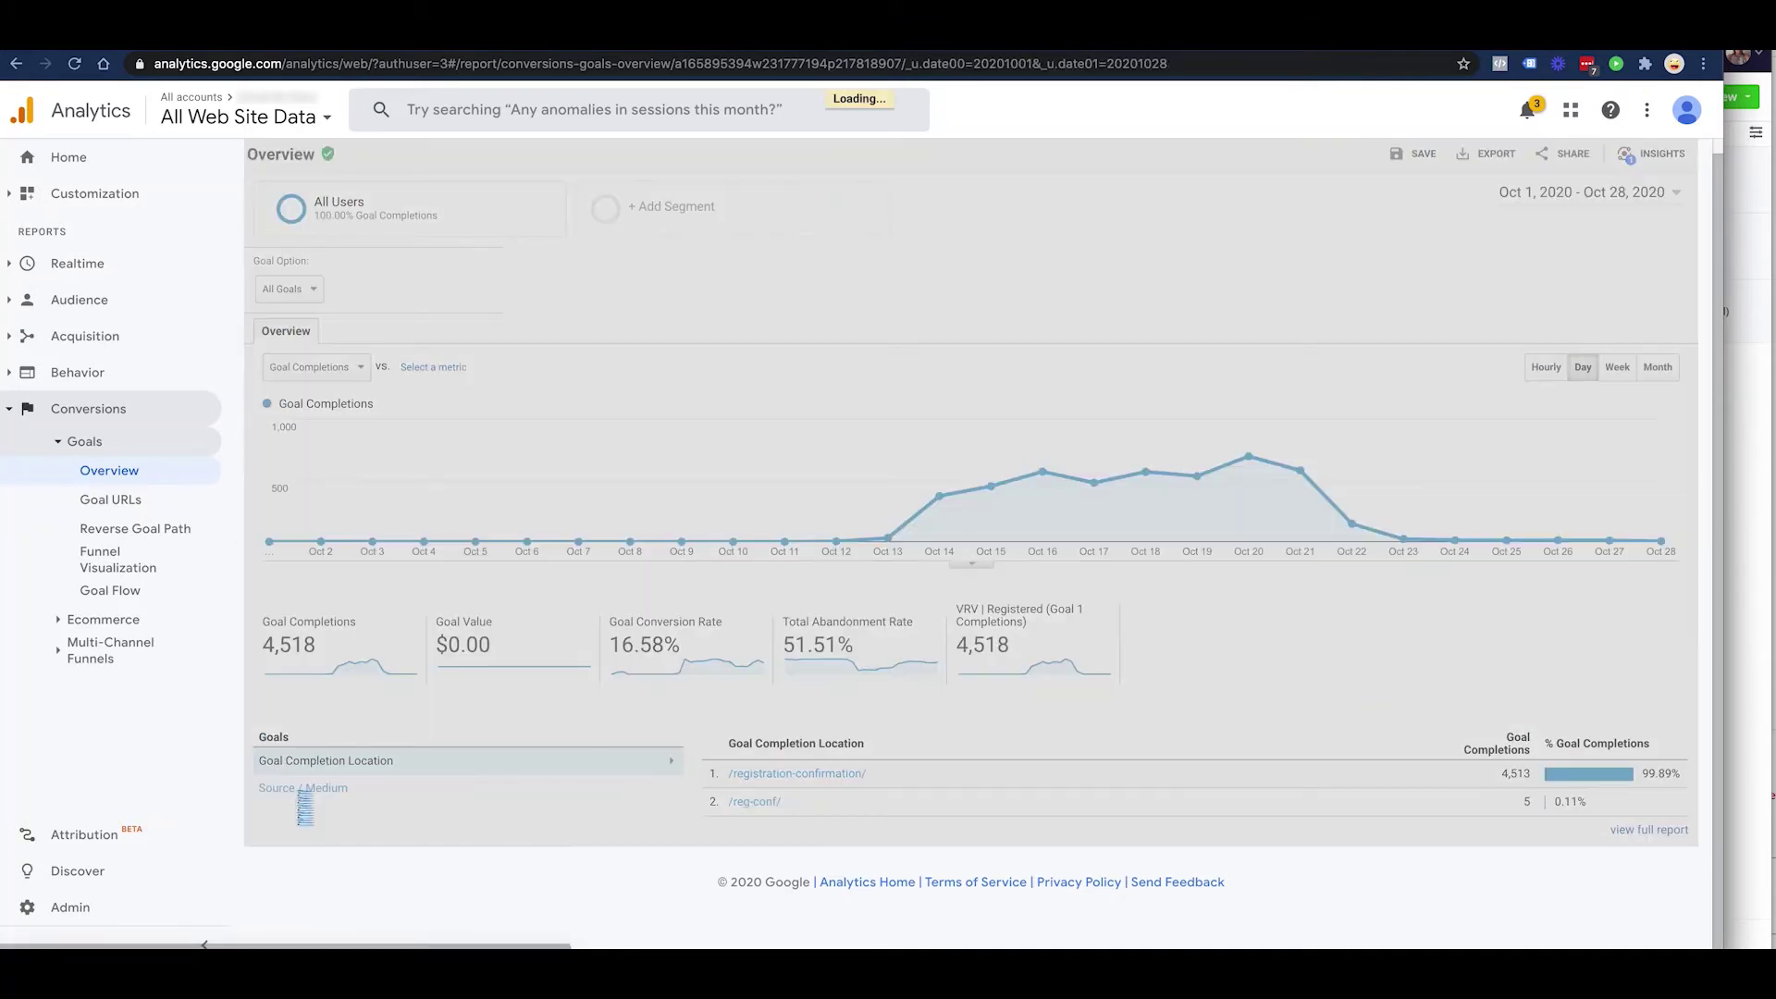
scroll(300, 803, "down", 3)
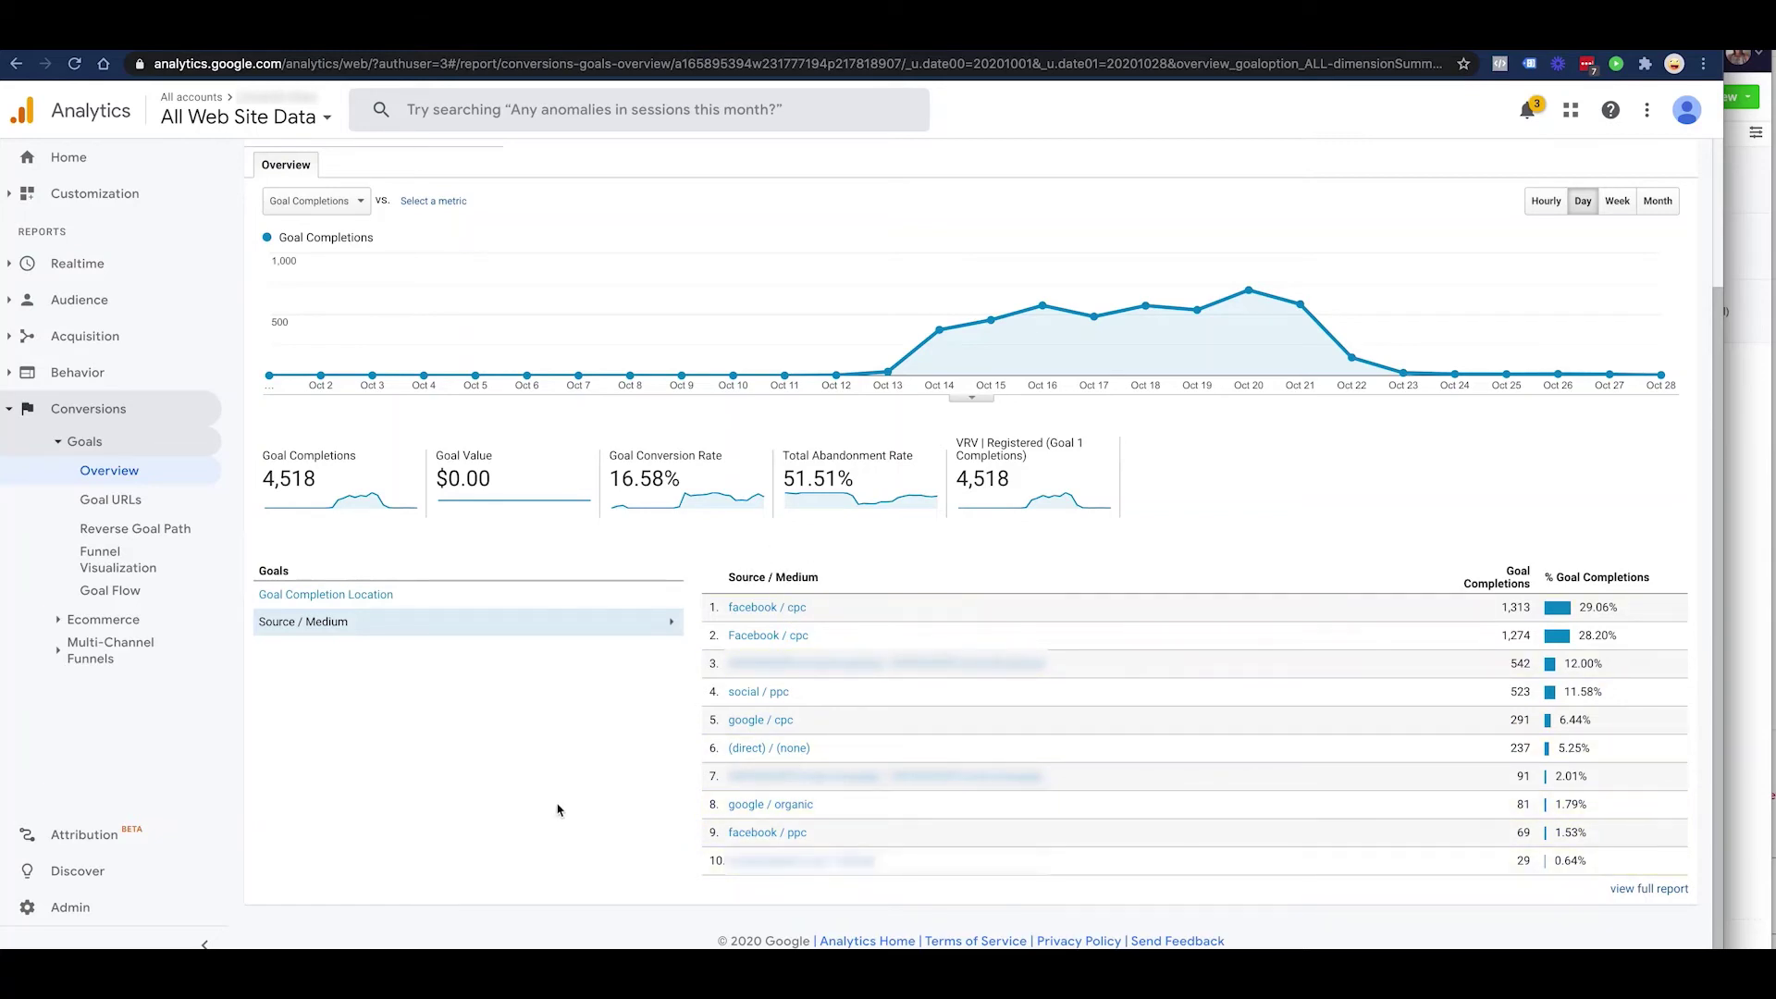
scroll(560, 812, "up", 2)
scroll(561, 814, "down", 2)
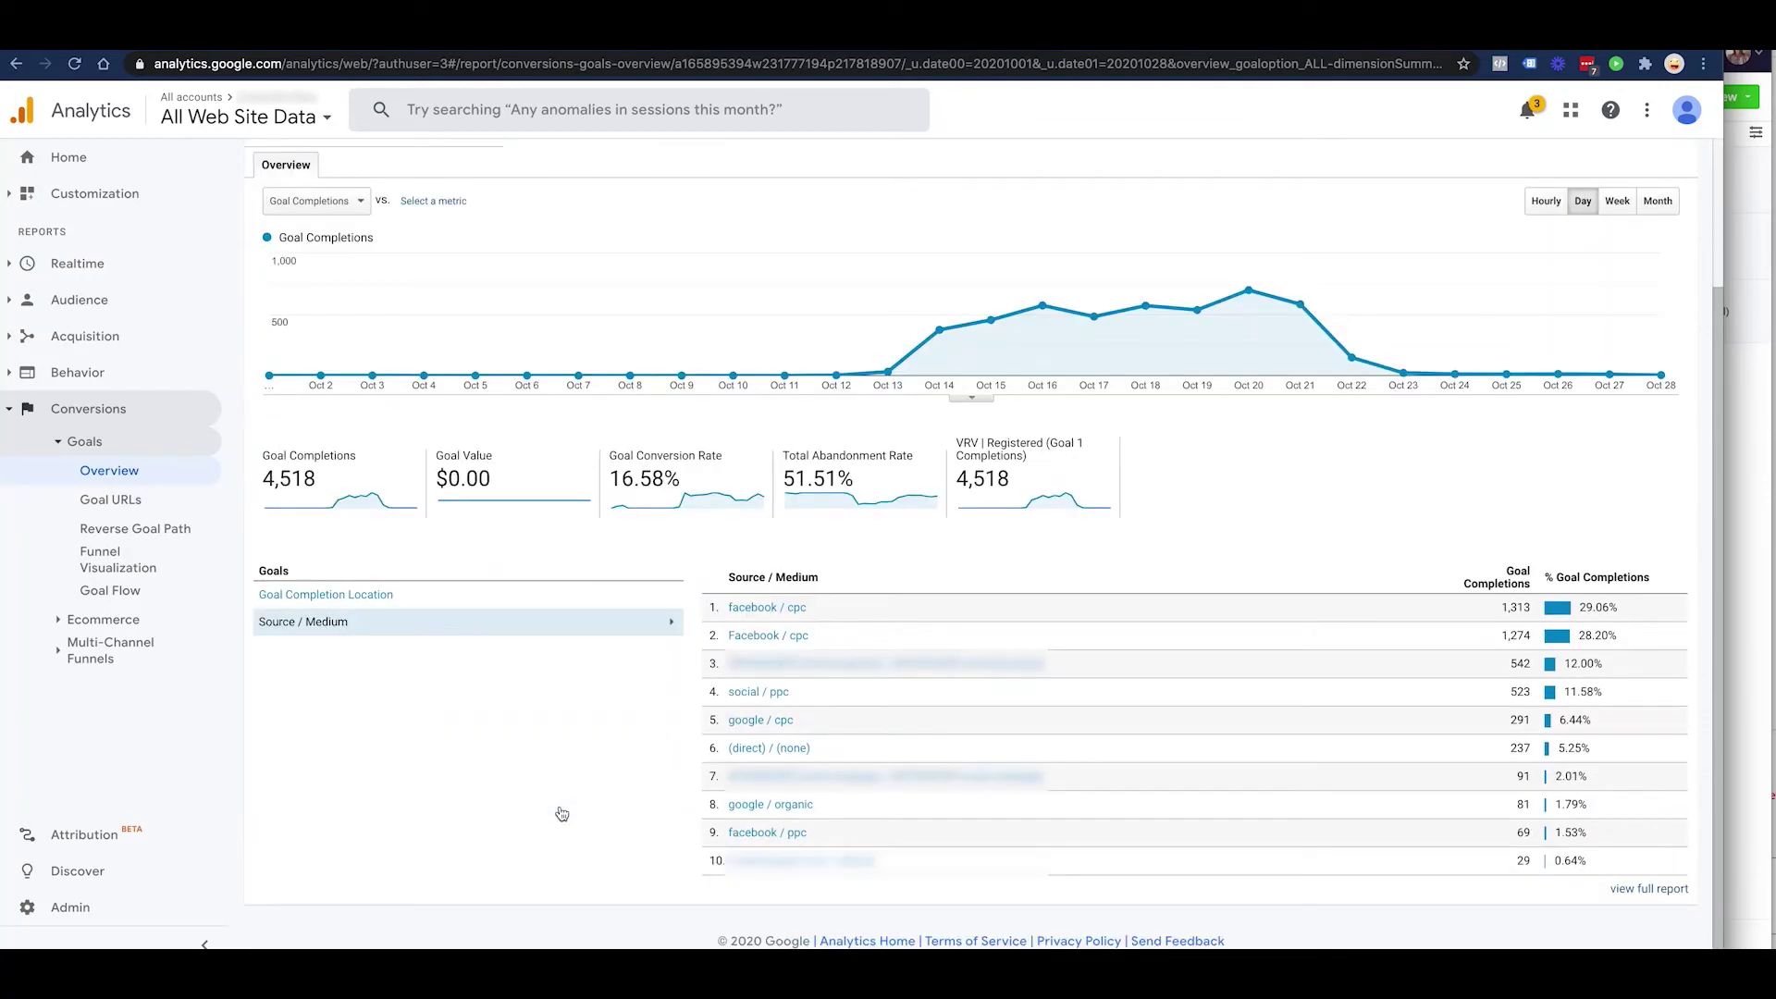
scroll(561, 815, "up", 2)
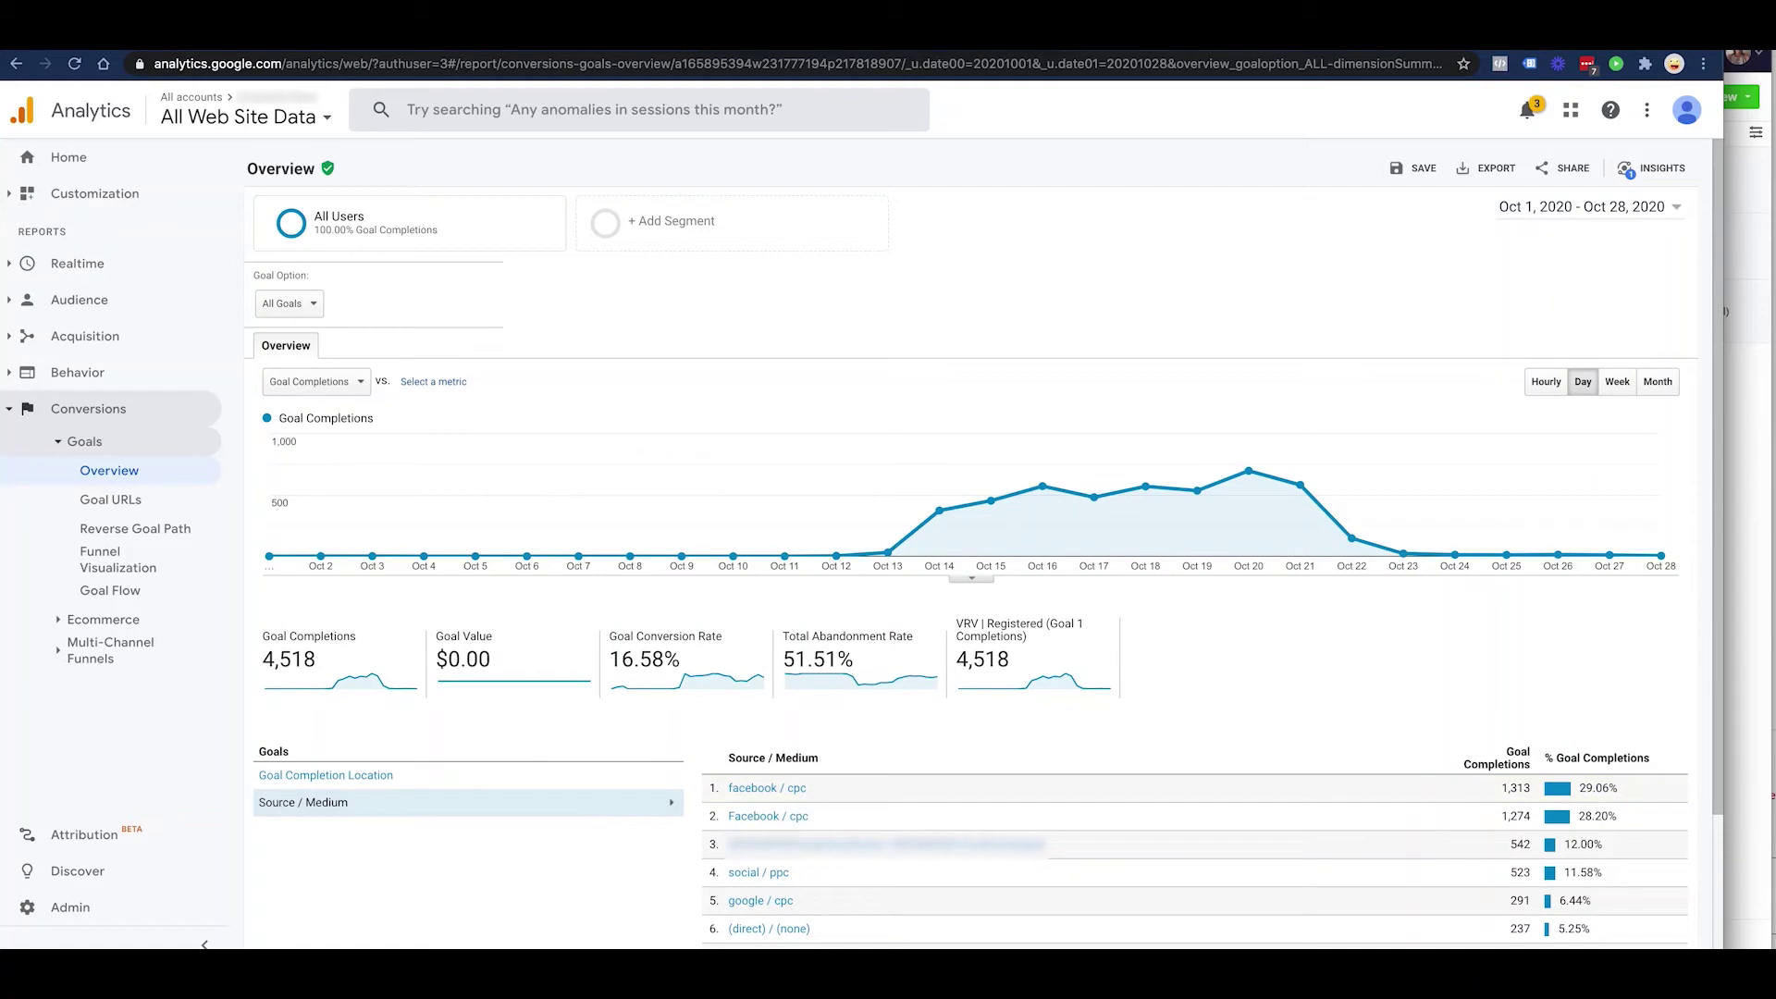
key("ctrl+Tab")
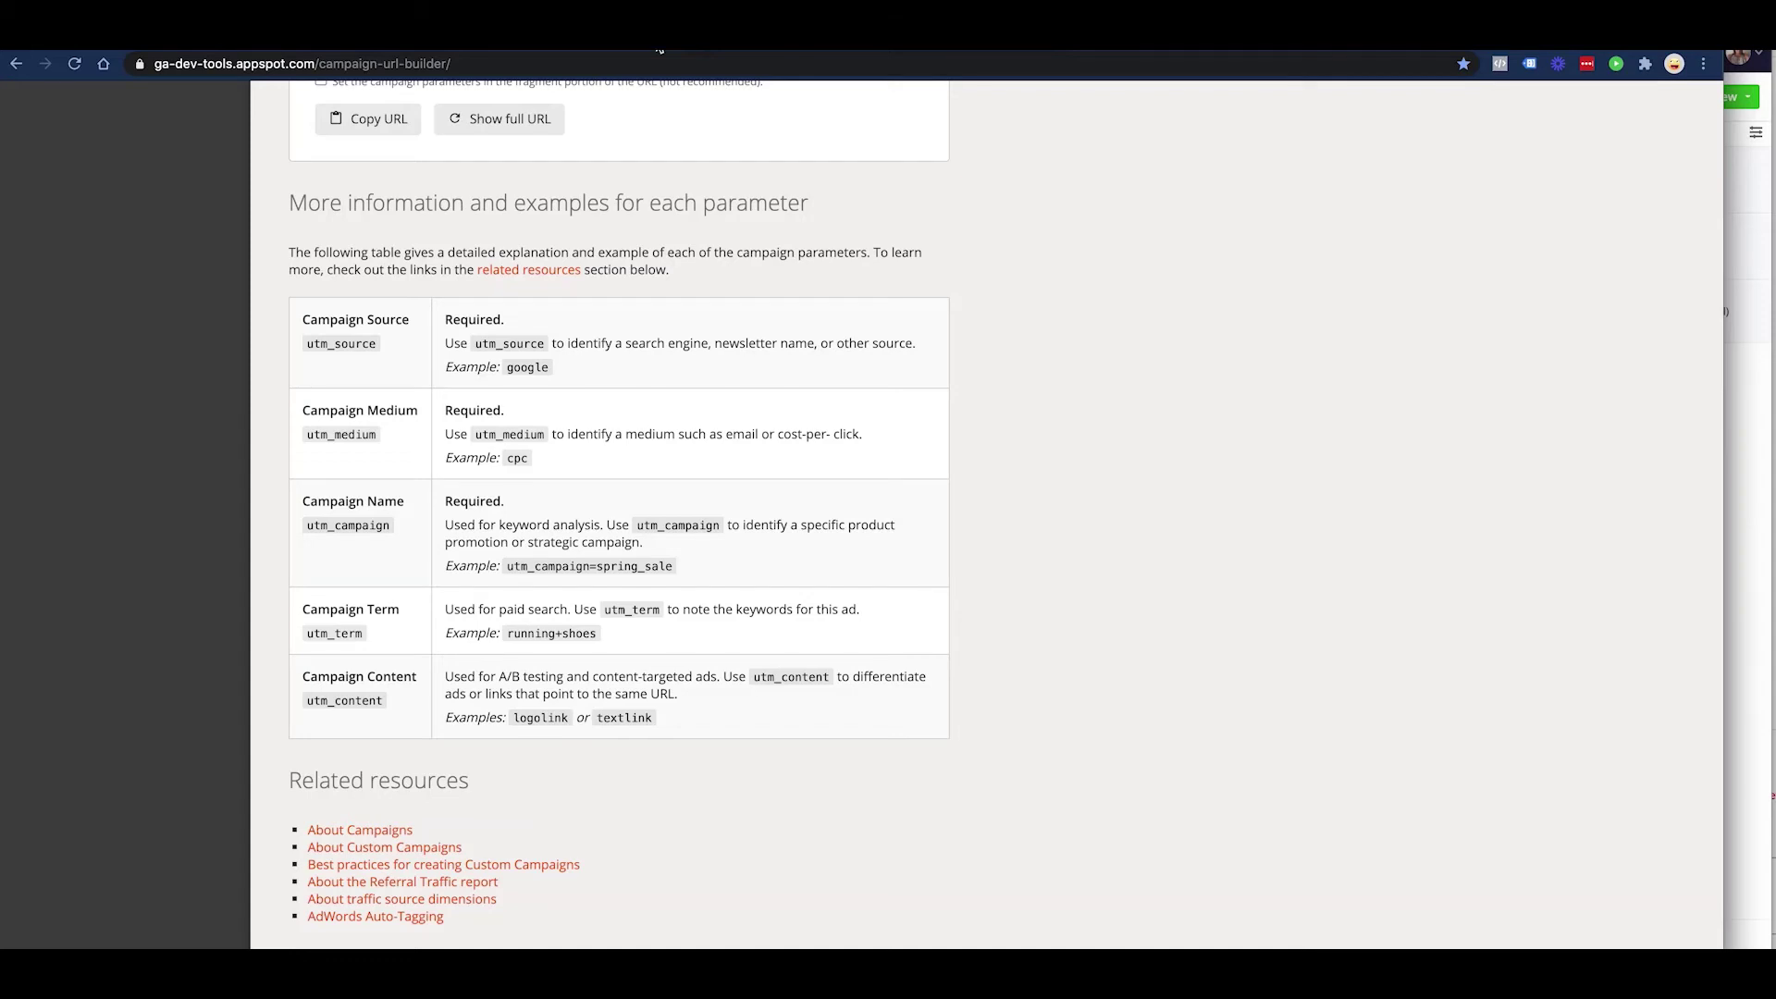
Switch back to Google Analytics and open the Google Ads Campaigns acquisition report
left_click(152, 48)
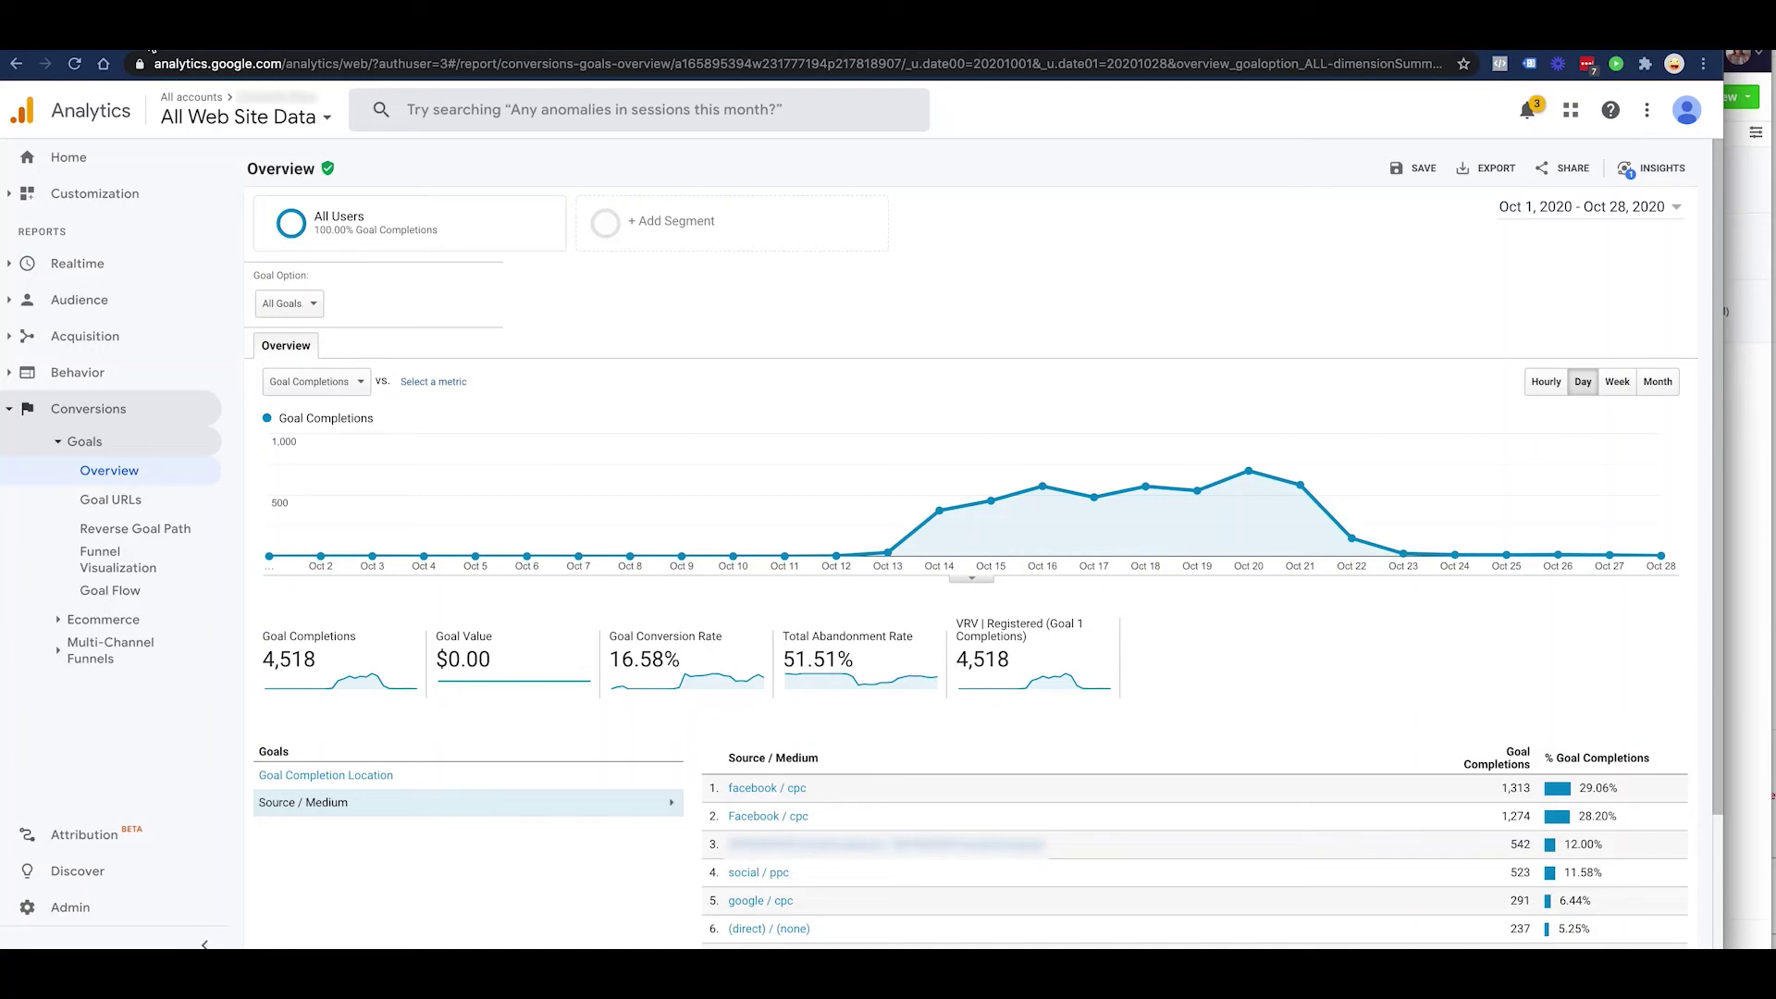
left_click(82, 344)
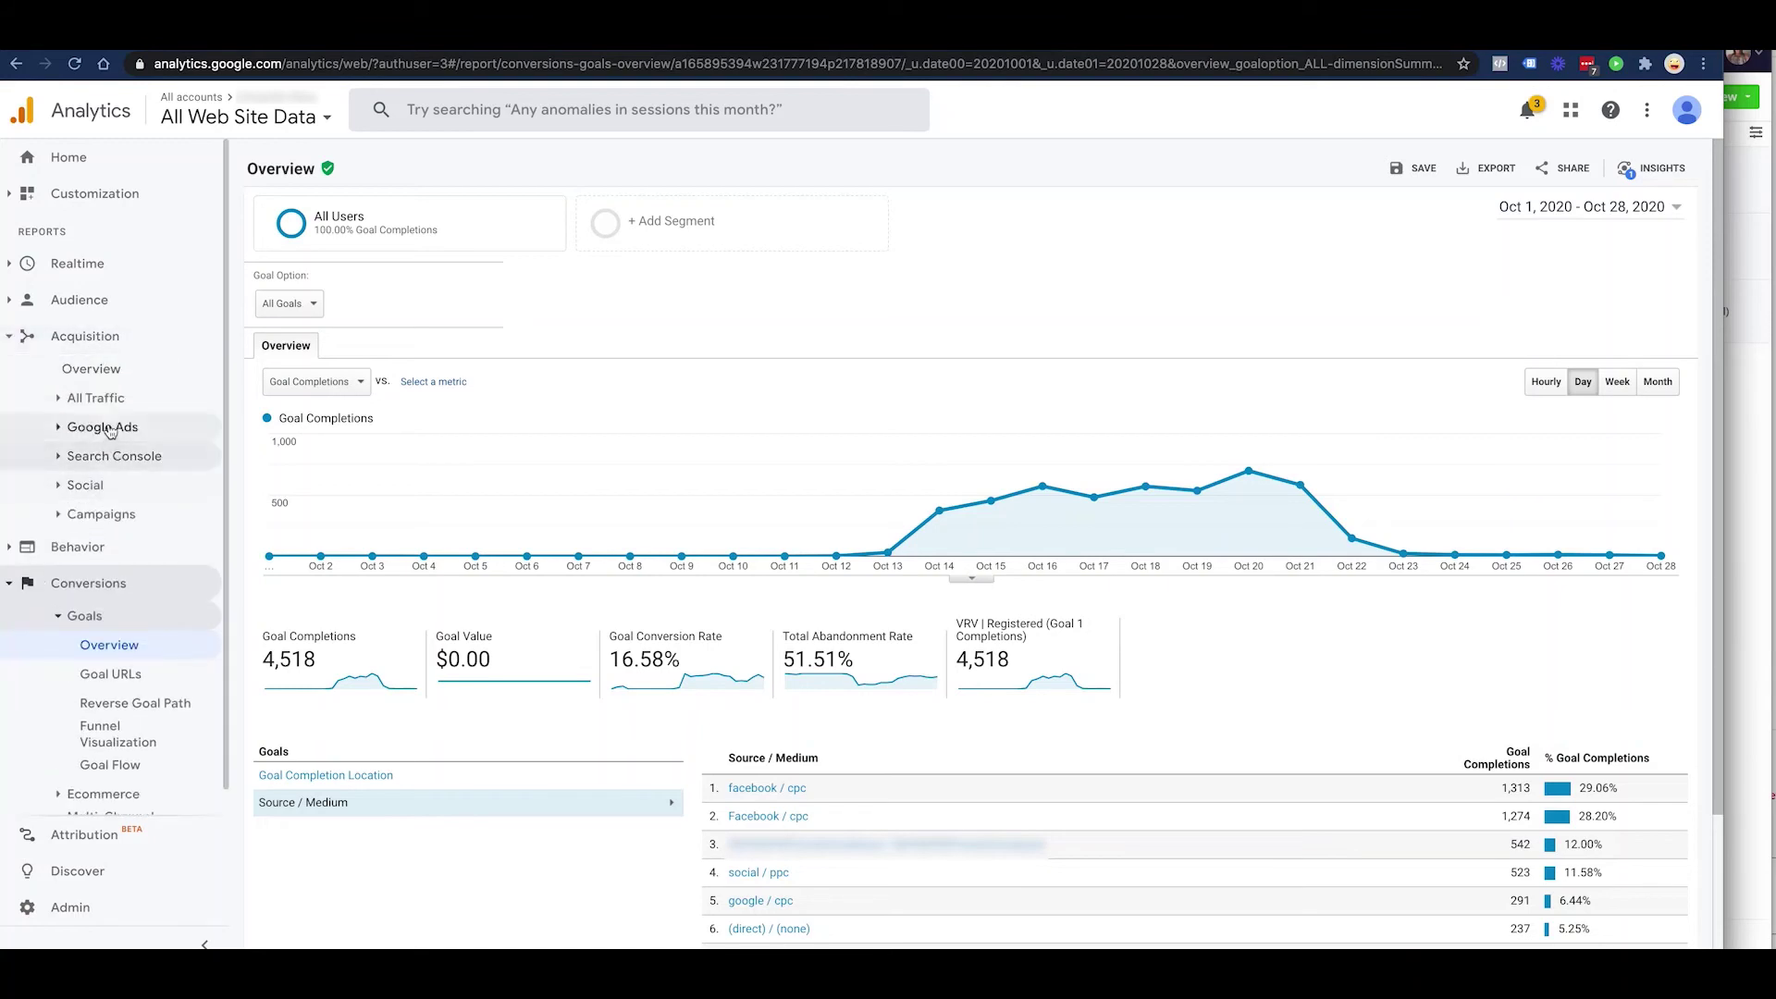
left_click(103, 426)
left_click(109, 468)
Examine the clicks, cost and goal conversions for each Google Ads campaign and return to the Campaign URL Builder page
scroll(419, 669, "down", 5)
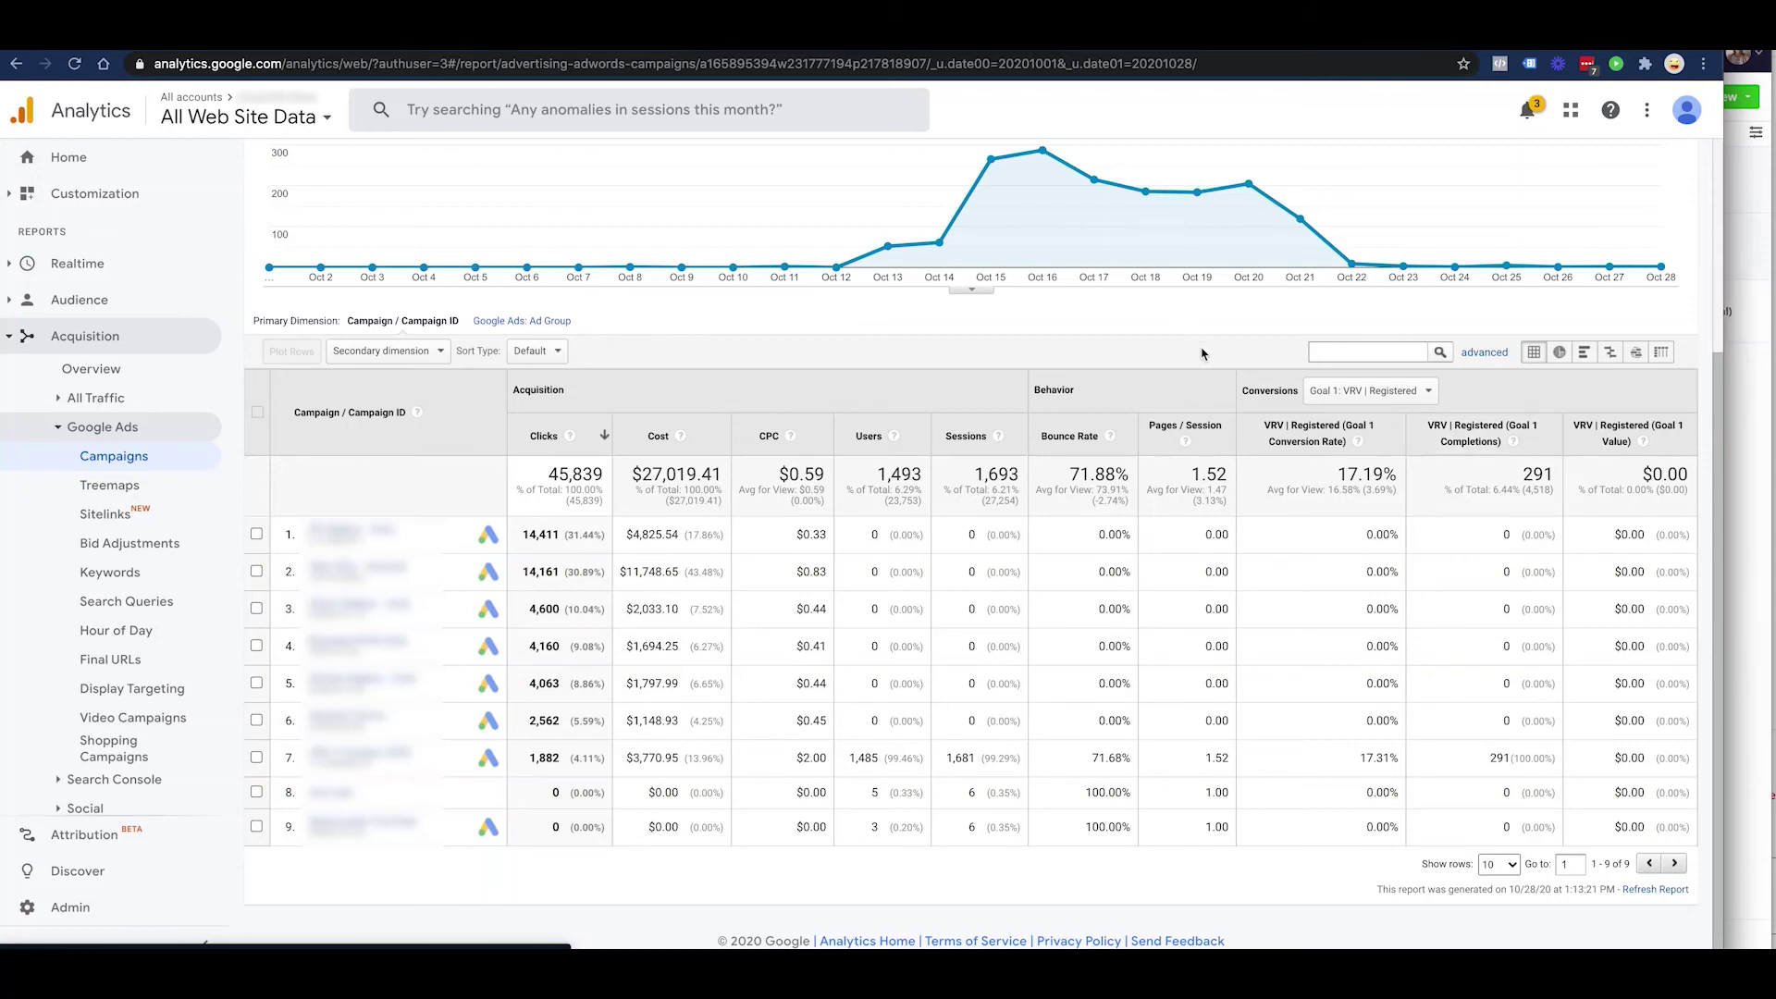
scroll(1201, 353, "up", 3)
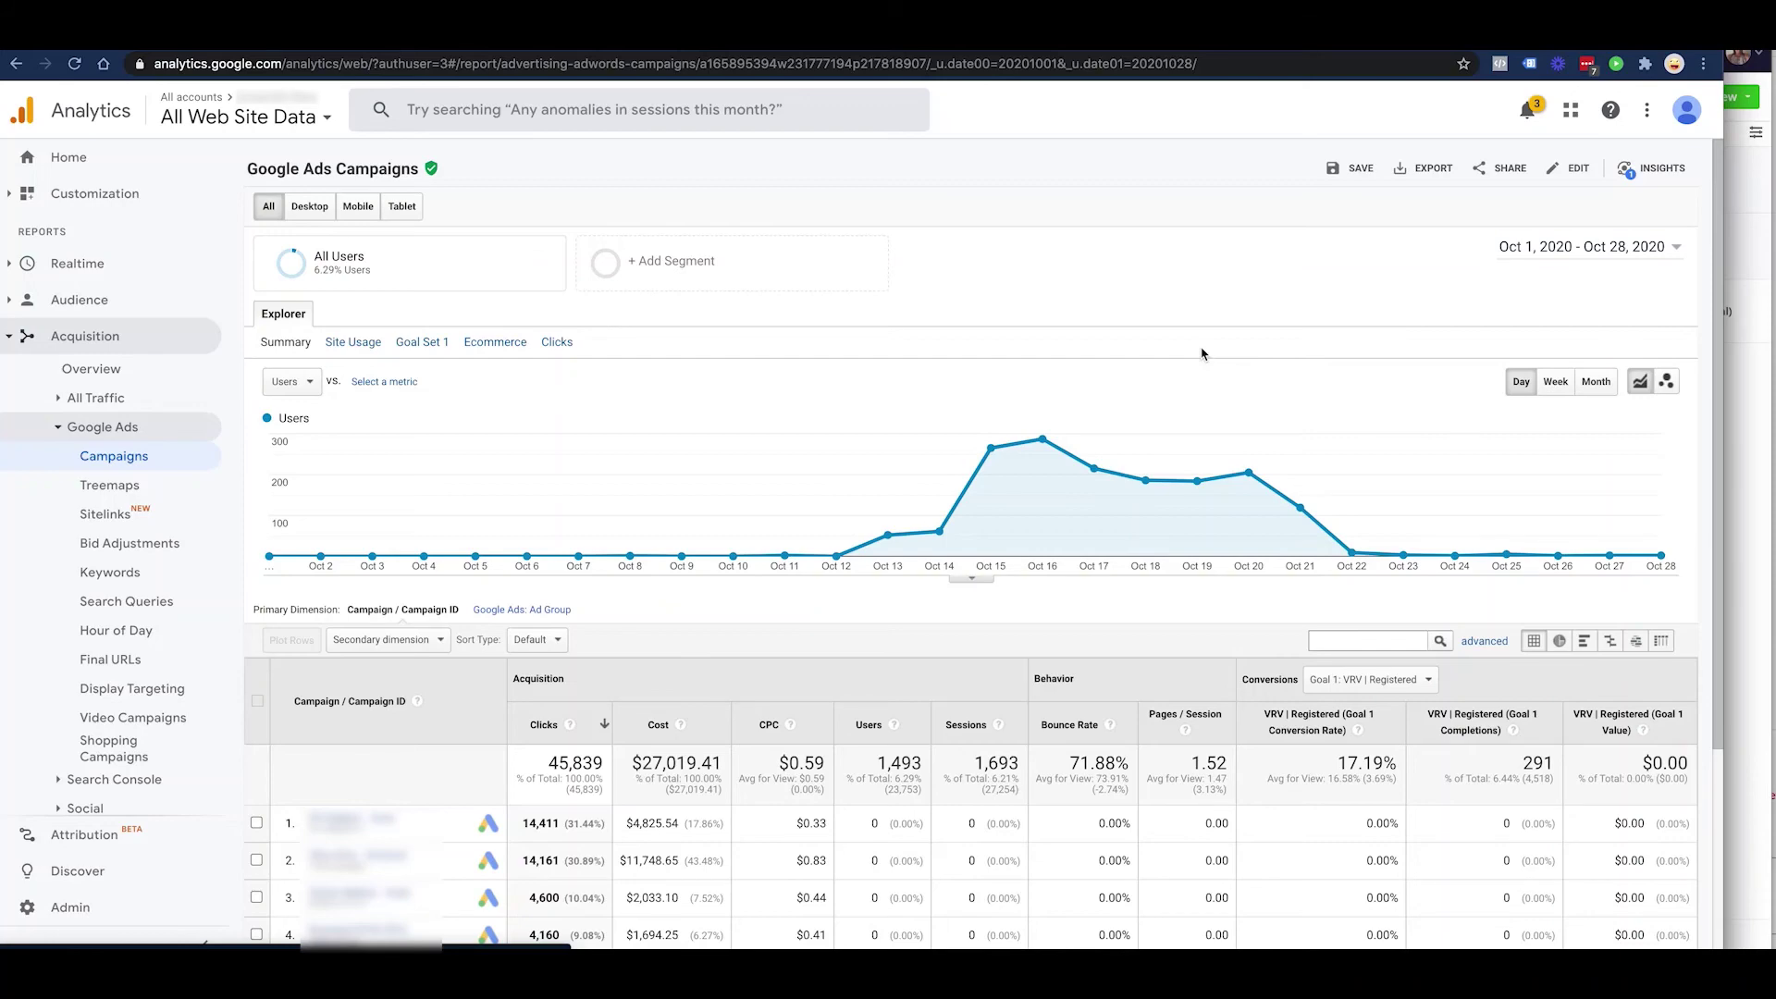
scroll(1198, 490, "down", 3)
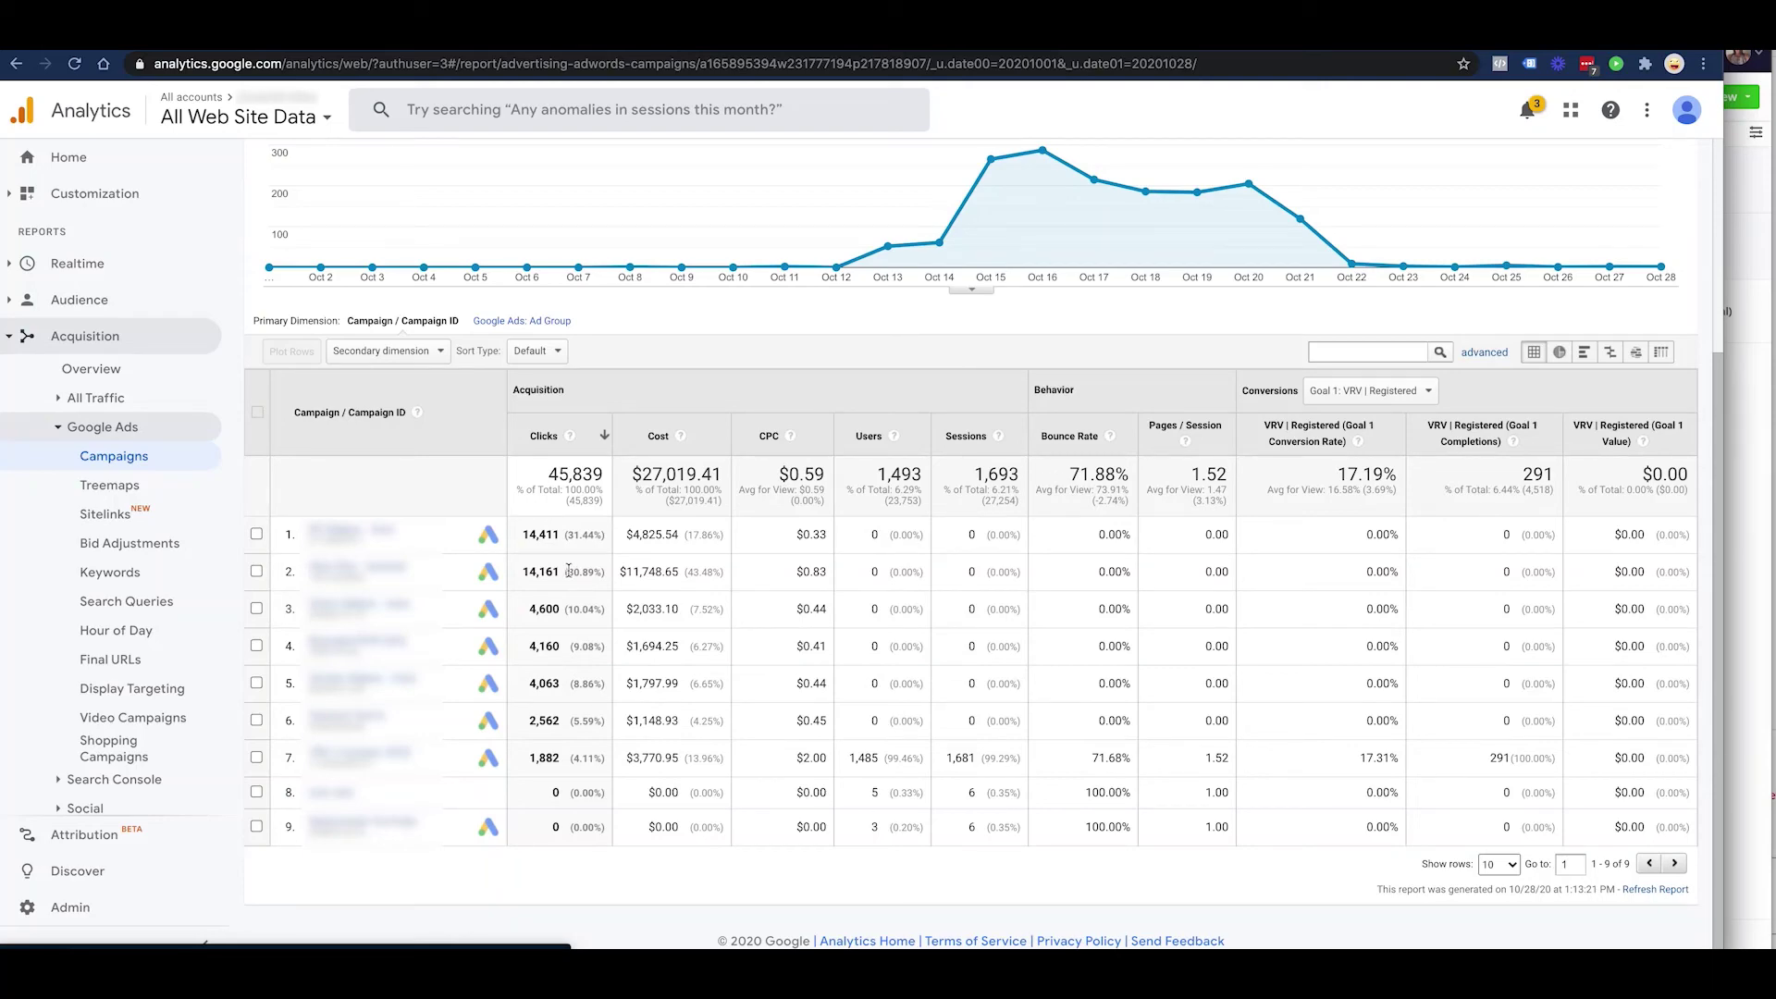
scroll(569, 570, "up", 2)
scroll(569, 573, "down", 1)
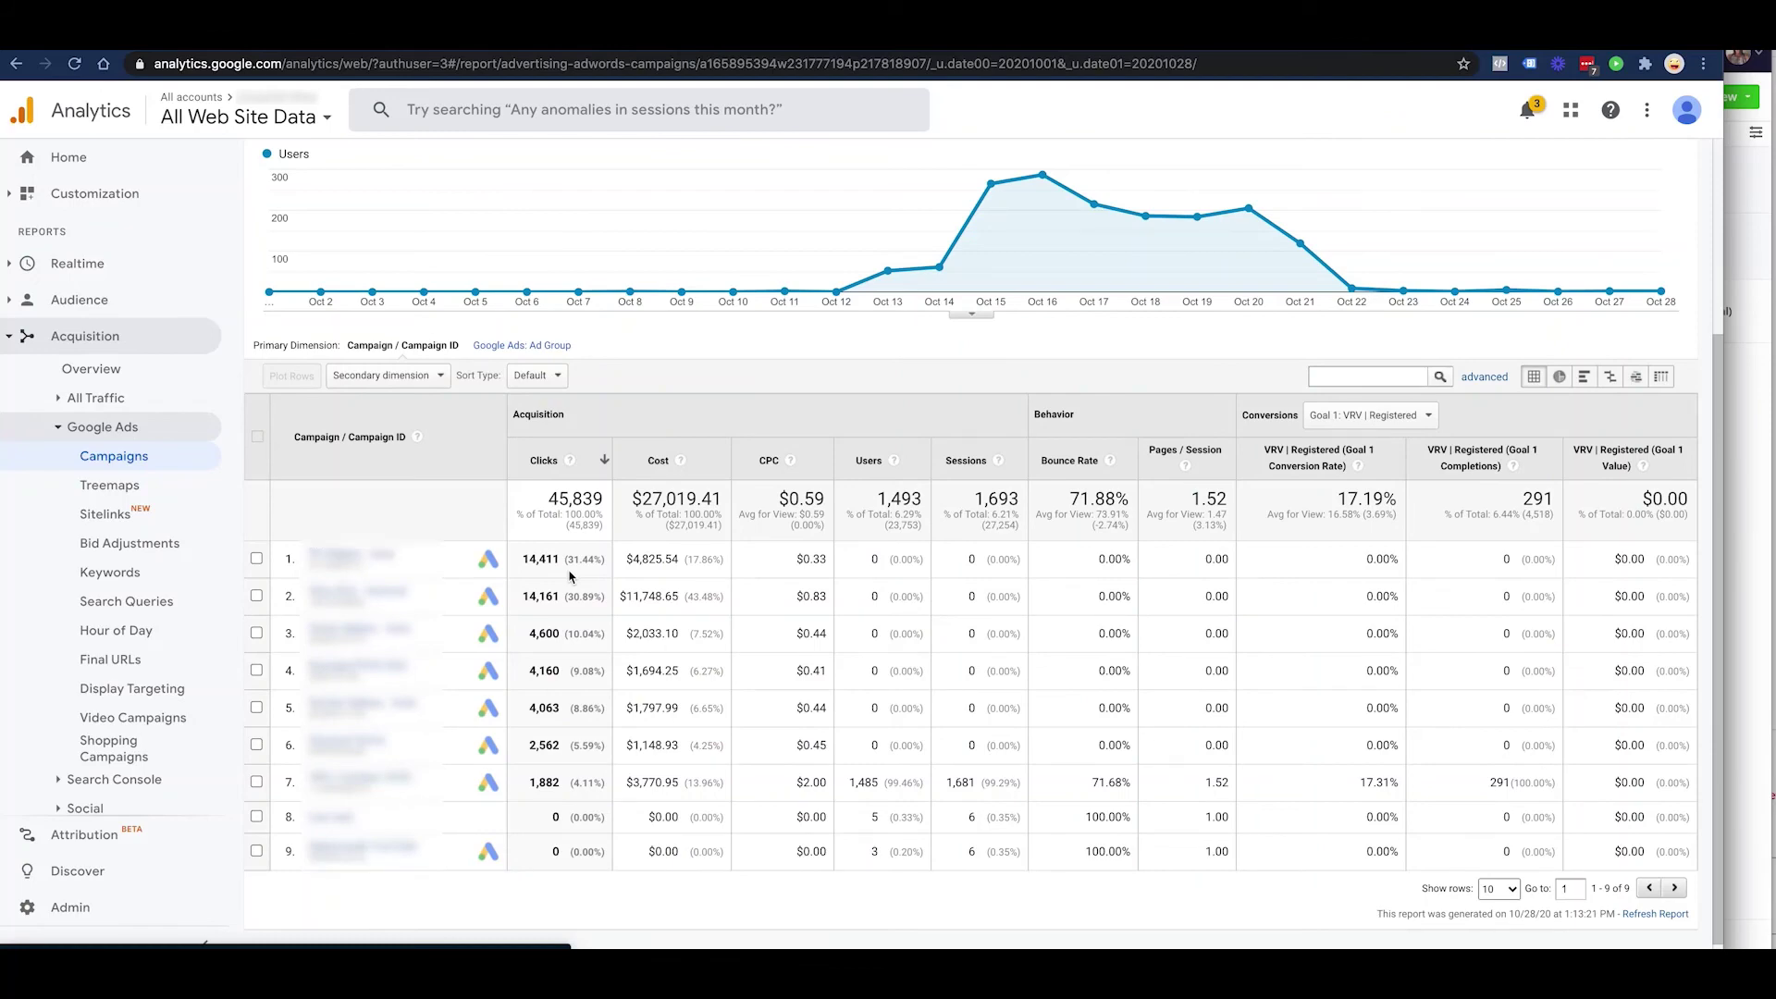
scroll(571, 577, "down", 1)
scroll(569, 571, "up", 3)
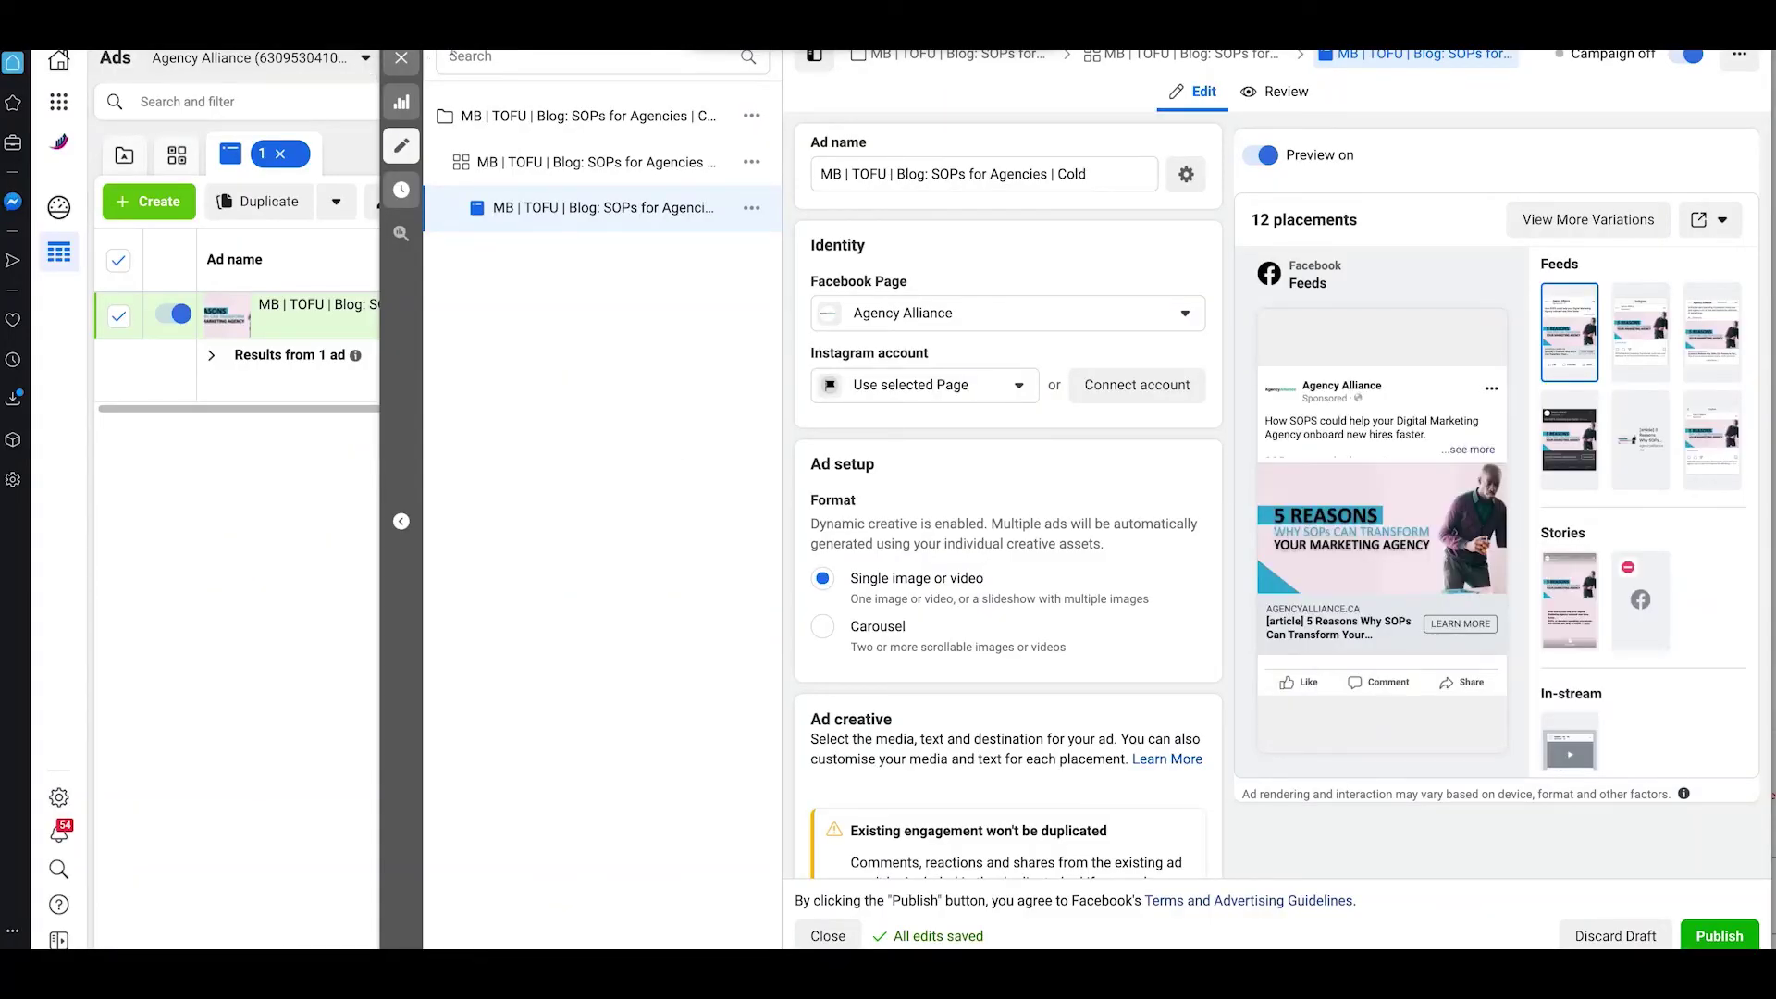
key("super+Tab")
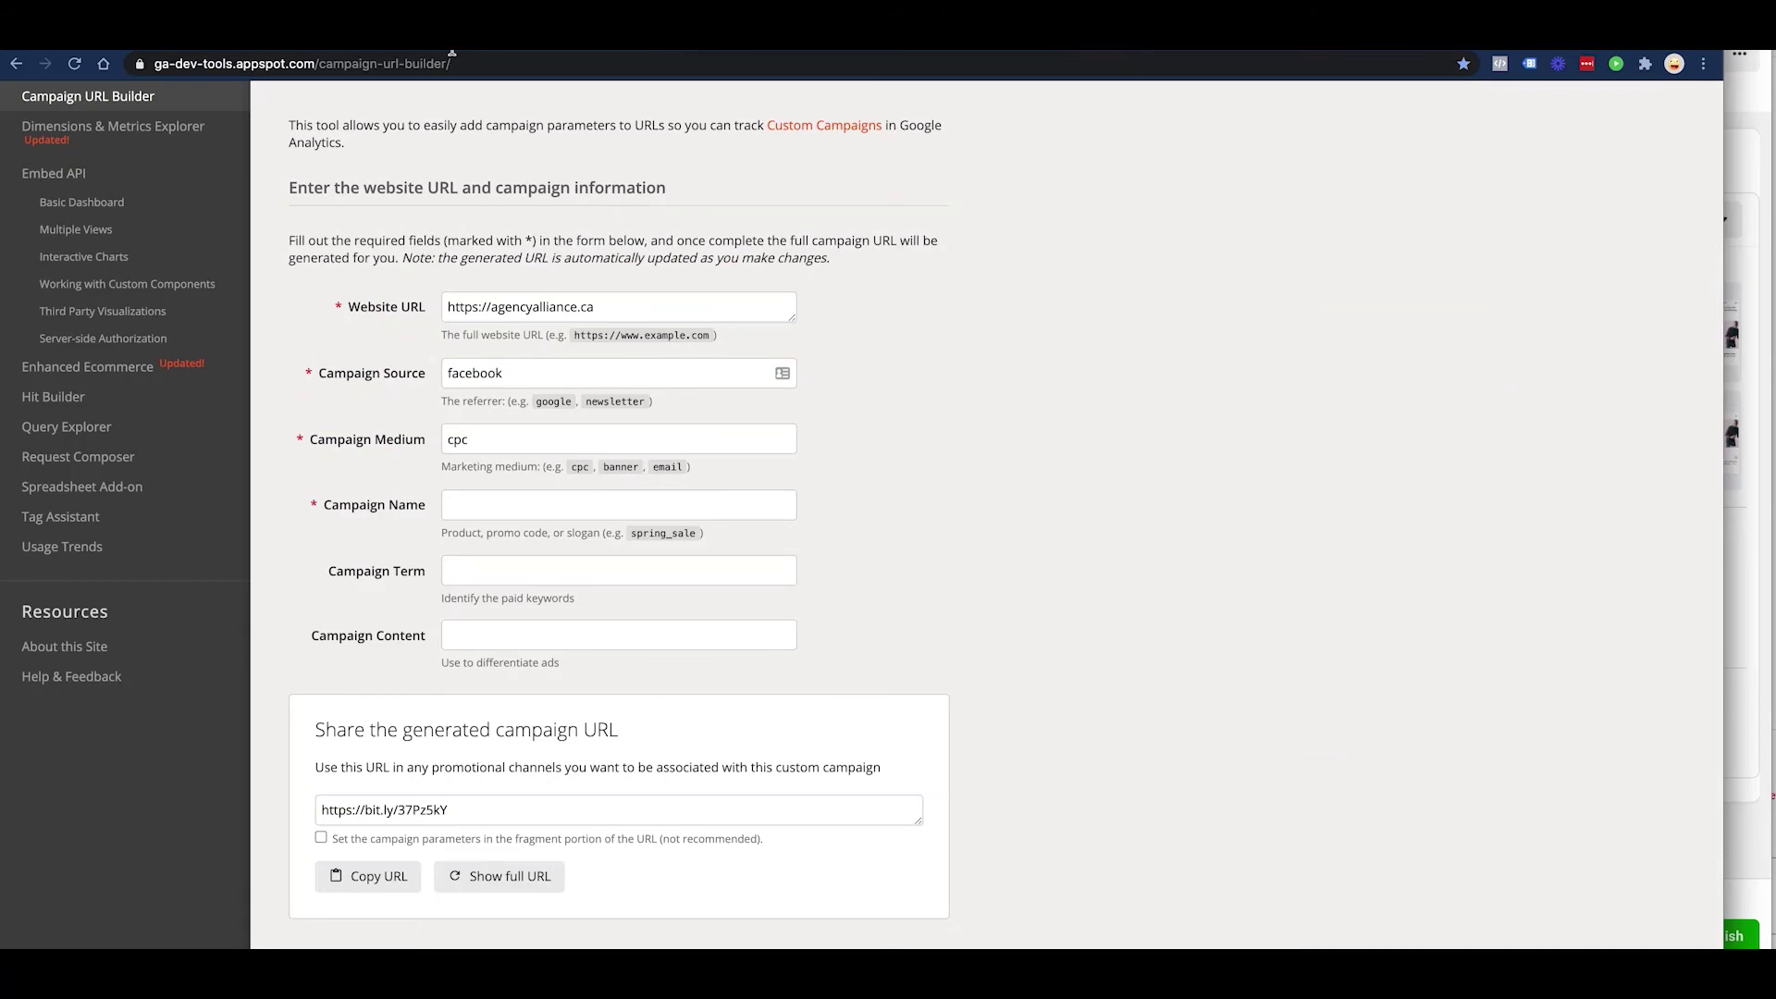